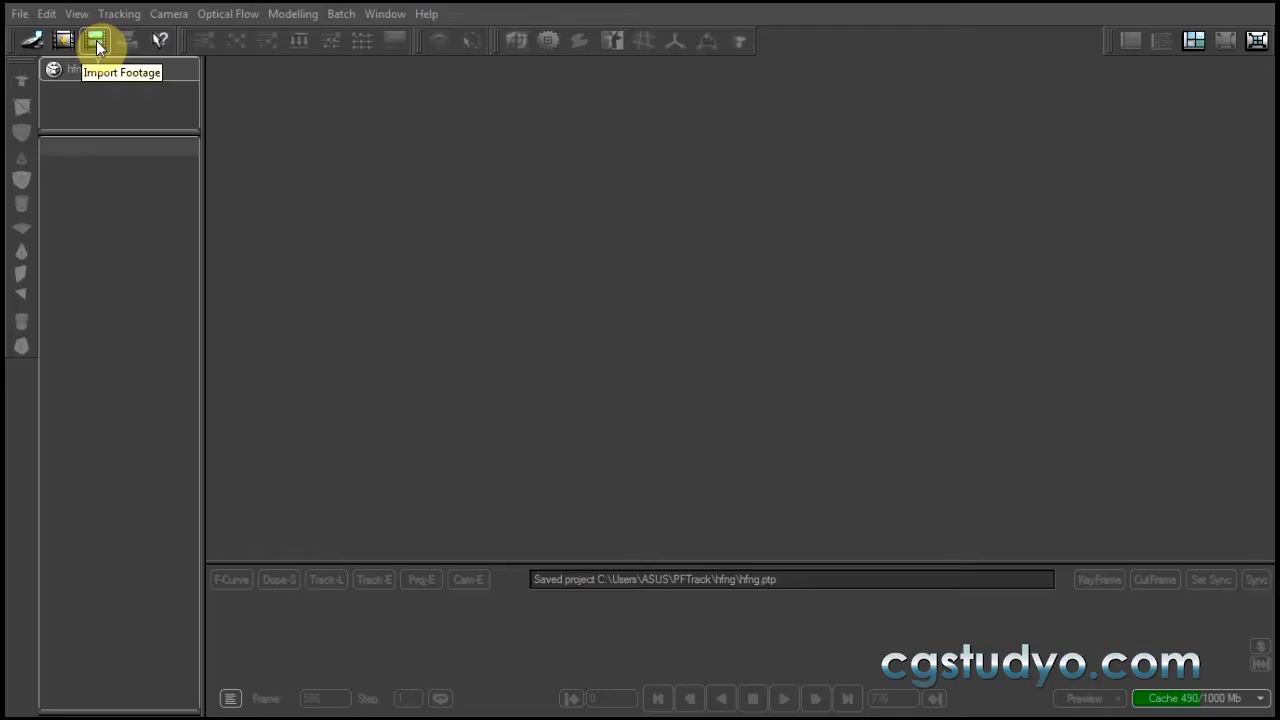
Open the Import Footage browser to list the clips in the Shaban Daft Punk folder.
{"action": "left_click", "coordinate": [95, 40]}
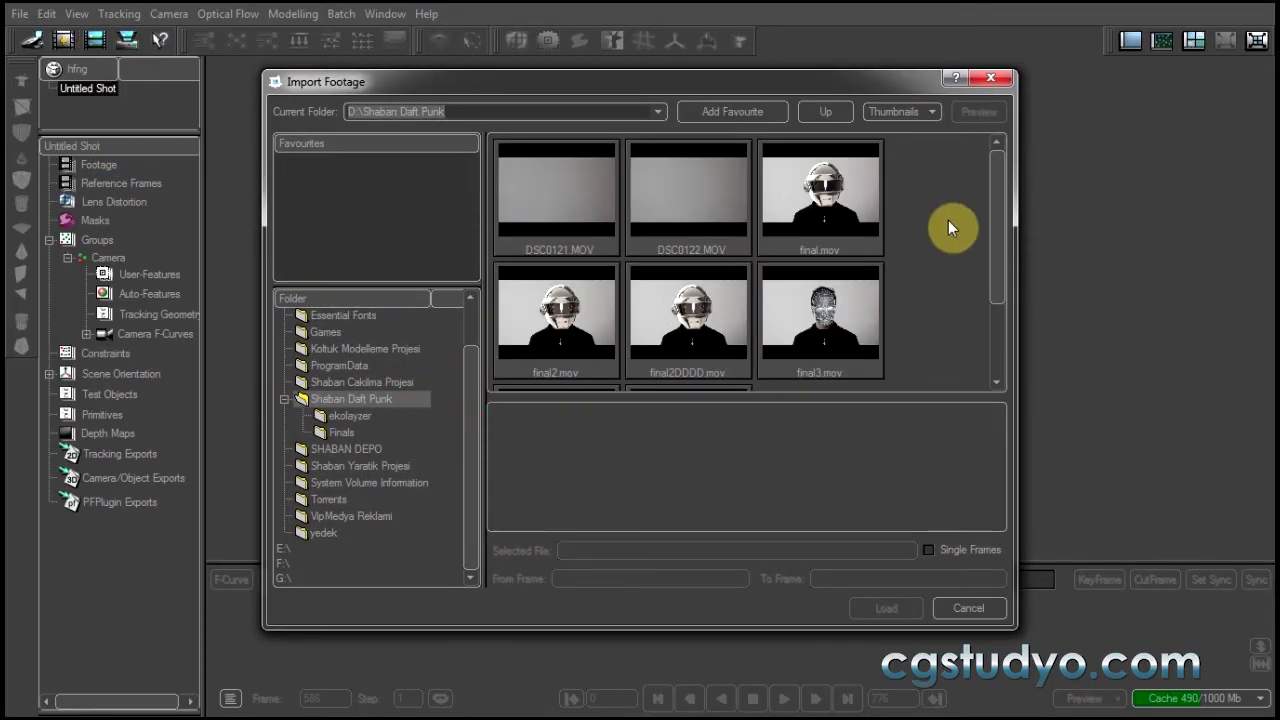
Load _DSC0122.MOV and check its footage properties.
{"action": "left_click", "coordinate": [689, 190]}
{"action": "left_click", "coordinate": [880, 607]}
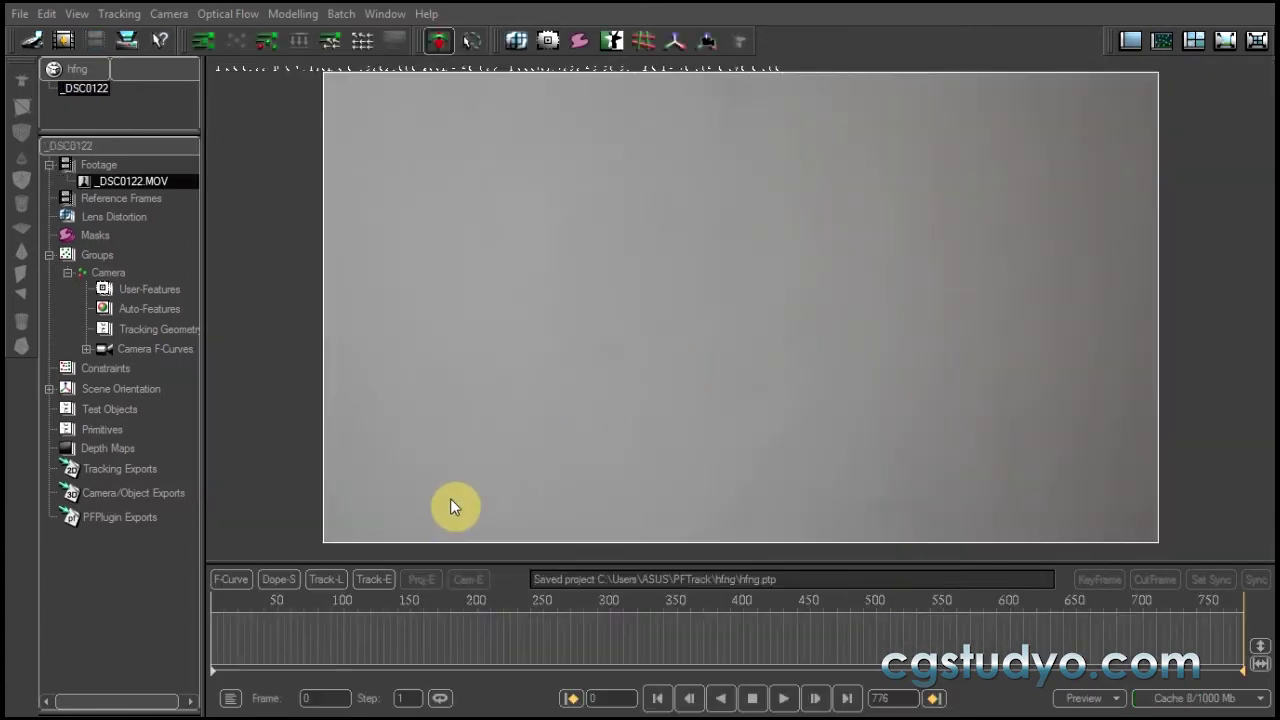
{"action": "right_click", "coordinate": [126, 180]}
{"action": "left_click", "coordinate": [205, 435]}
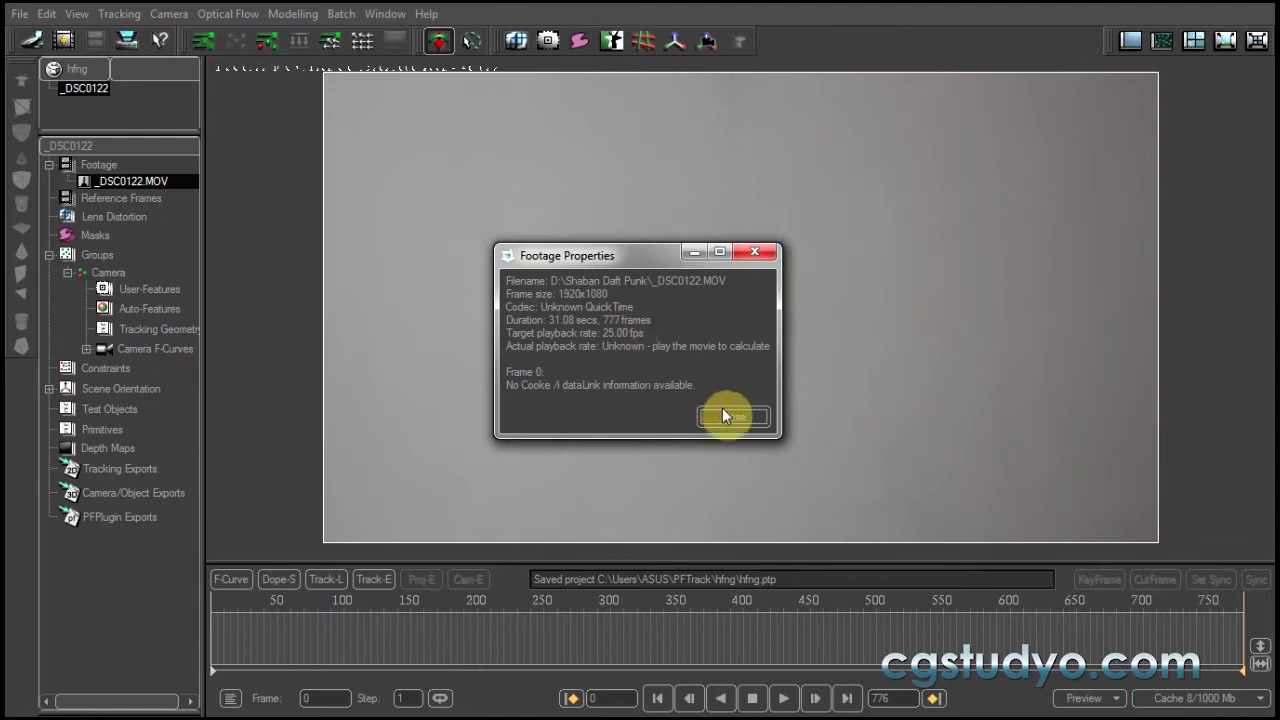
{"action": "left_click", "coordinate": [729, 414]}
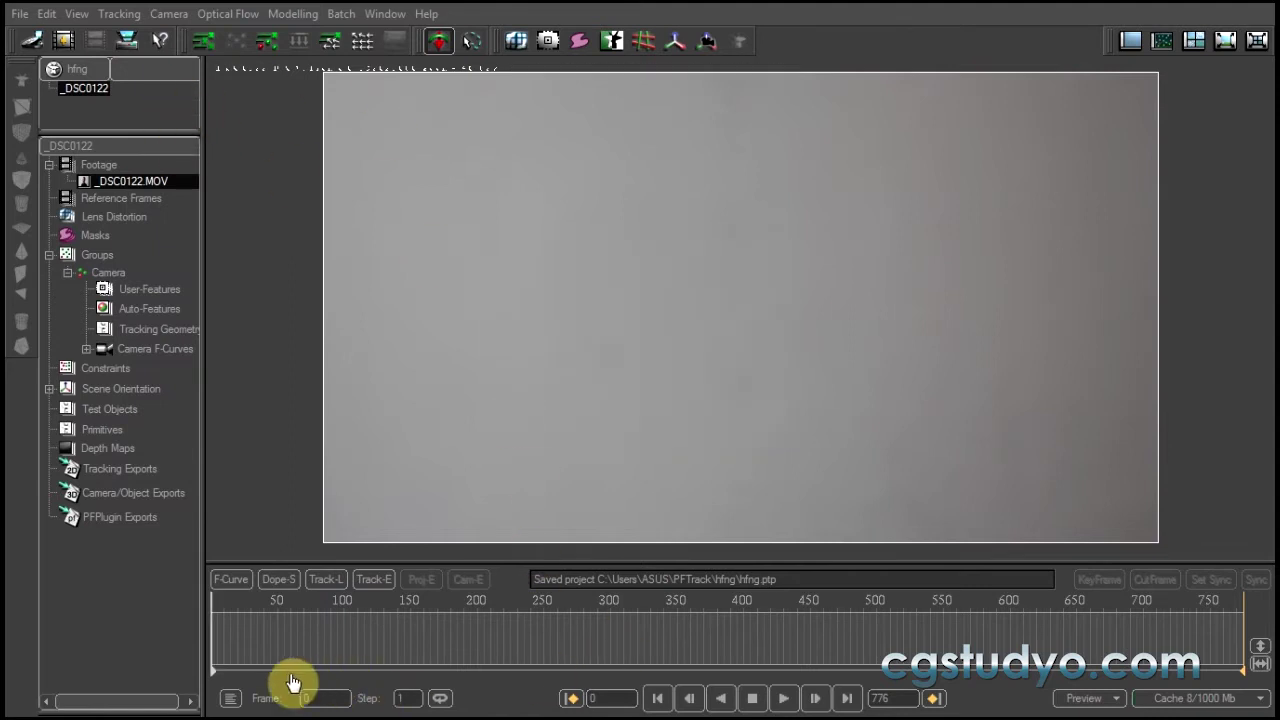
Limit the clip's working range with an in-point at frame 480 and out-point at 701.
{"action": "mouse_move", "coordinate": [223, 668]}
{"action": "left_mouse_down"}
{"action": "mouse_move", "coordinate": [852, 666]}
{"action": "mouse_move", "coordinate": [766, 666]}
{"action": "mouse_move", "coordinate": [851, 677]}
{"action": "left_mouse_up"}
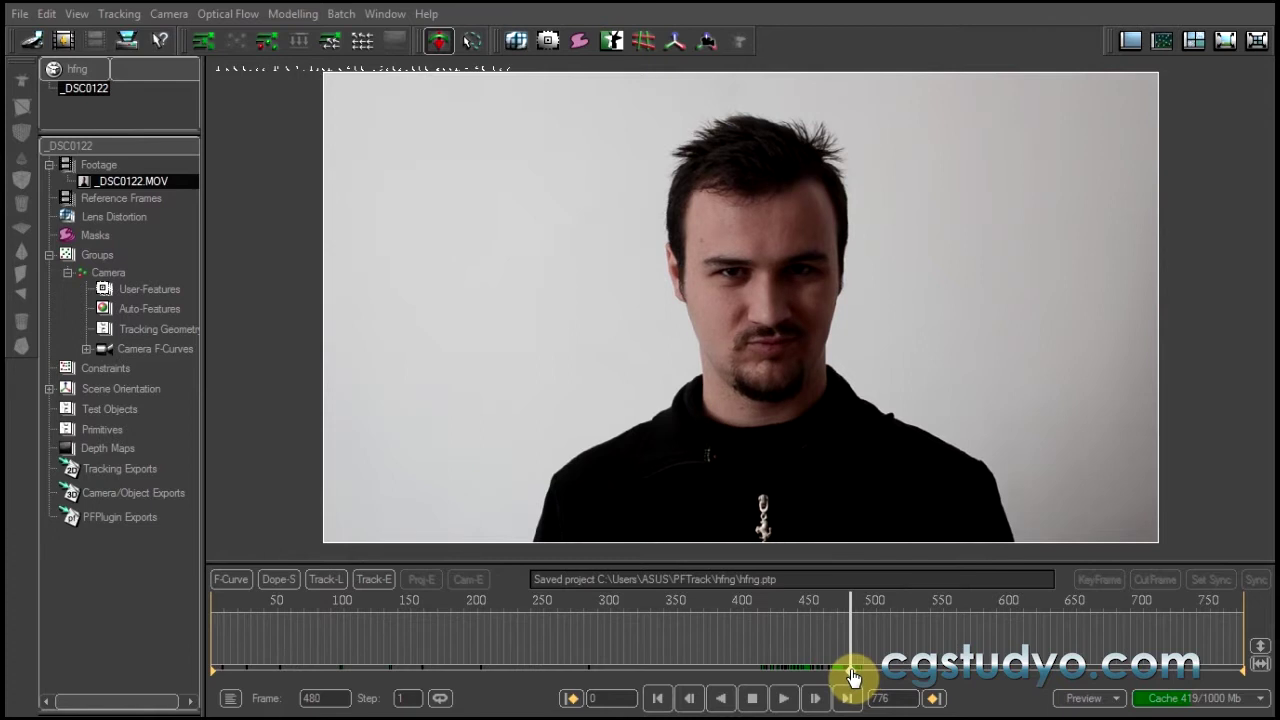
{"action": "left_click", "coordinate": [325, 699]}
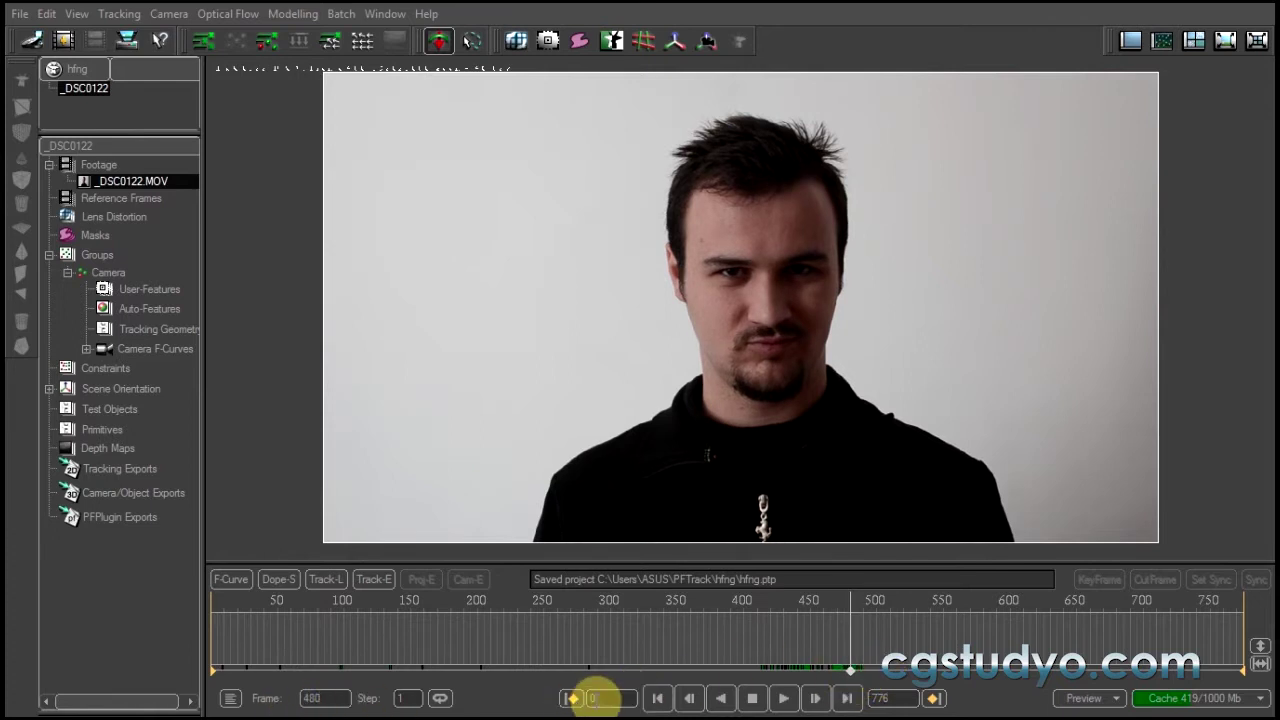
{"action": "left_click", "coordinate": [576, 700]}
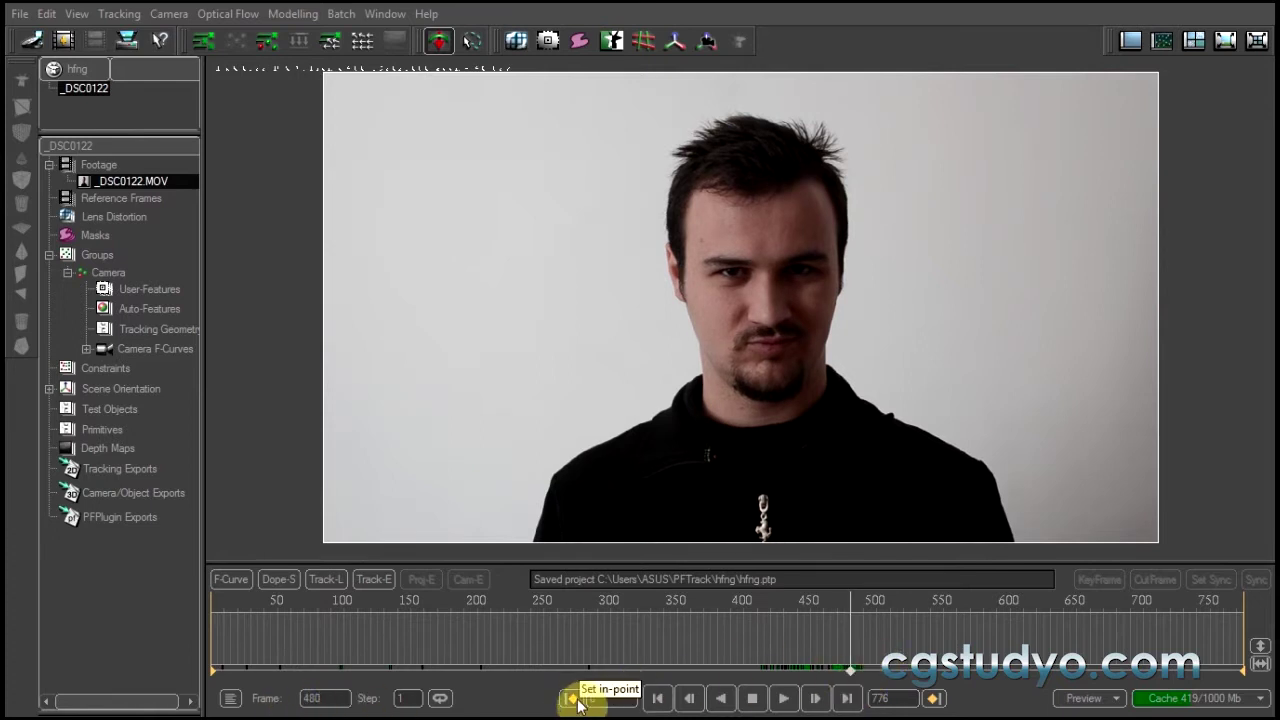
{"action": "left_click", "coordinate": [783, 698]}
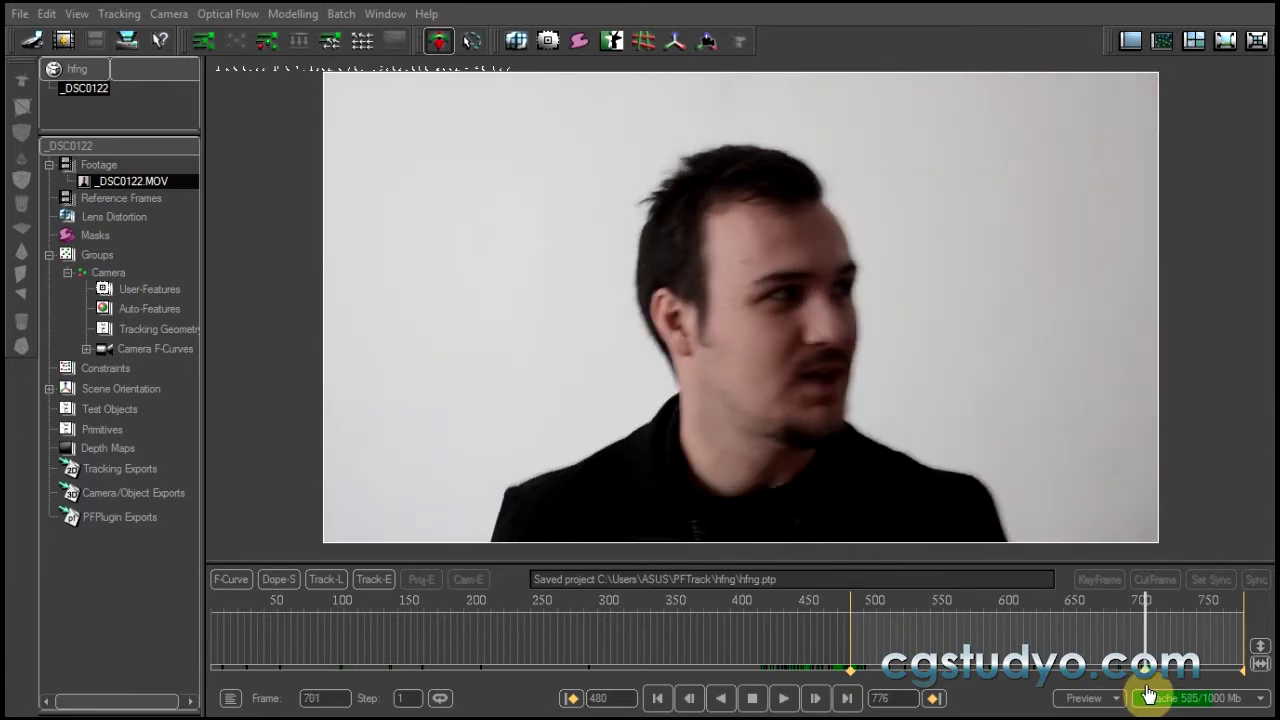
{"action": "left_click", "coordinate": [930, 700]}
{"action": "mouse_move", "coordinate": [1070, 665]}
{"action": "left_mouse_down"}
{"action": "mouse_move", "coordinate": [851, 681]}
{"action": "mouse_move", "coordinate": [895, 668]}
{"action": "mouse_move", "coordinate": [851, 683]}
{"action": "left_mouse_up"}
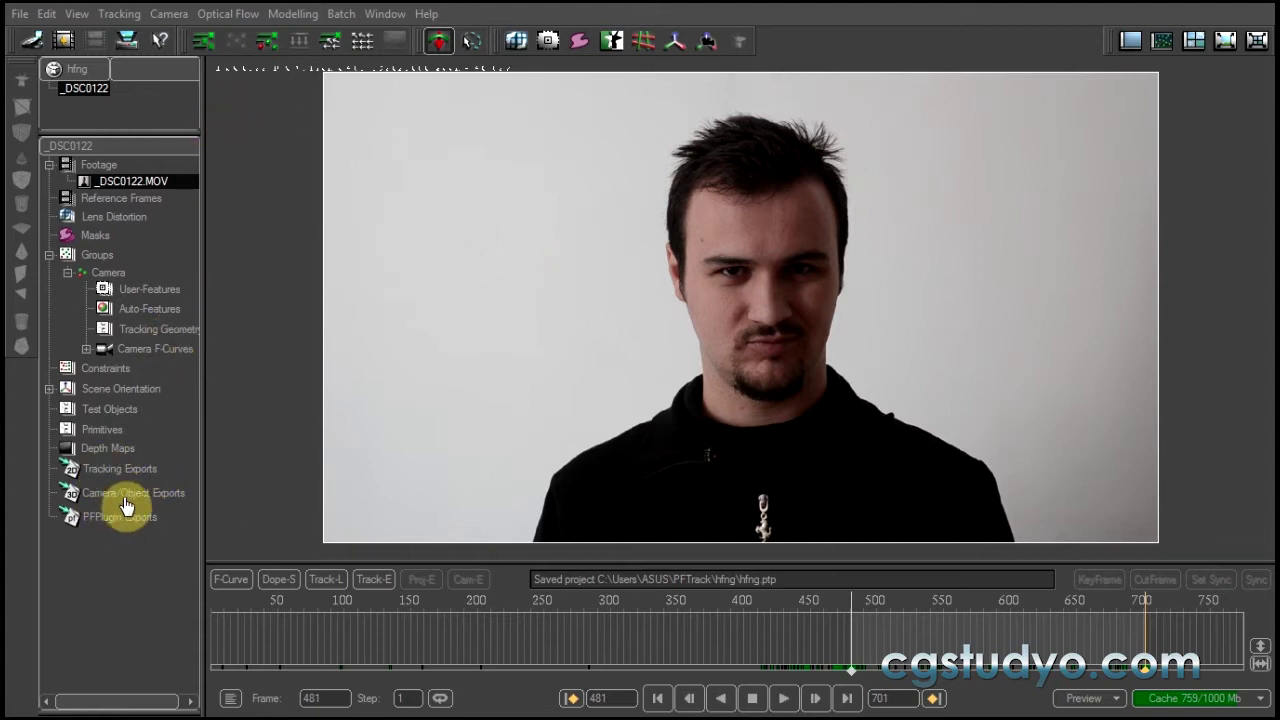
{"action": "left_click", "coordinate": [19, 13]}
Import the face track OBJ file as the head mesh tracking geometry.
{"action": "left_click", "coordinate": [100, 352]}
{"action": "left_click_drag", "start_coordinate": [626, 180], "coordinate": [652, 329]}
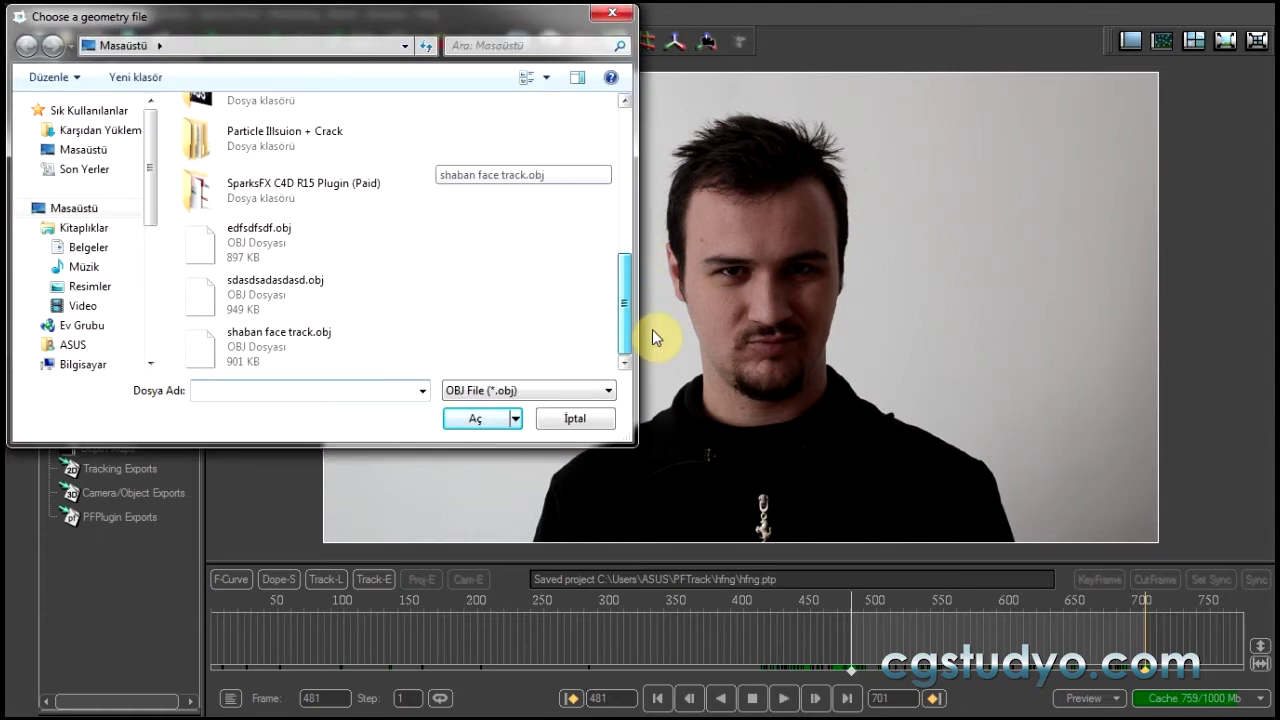
{"action": "left_click", "coordinate": [293, 346]}
{"action": "left_click", "coordinate": [469, 420]}
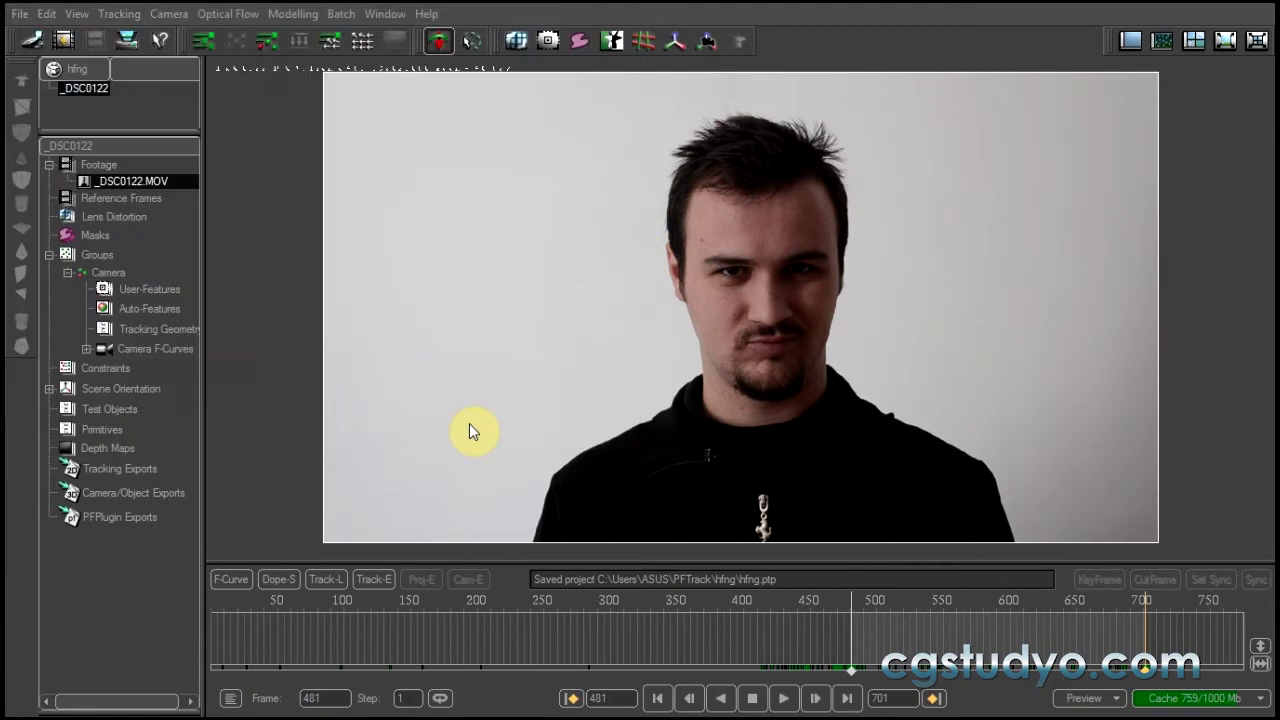
{"action": "left_click", "coordinate": [779, 279]}
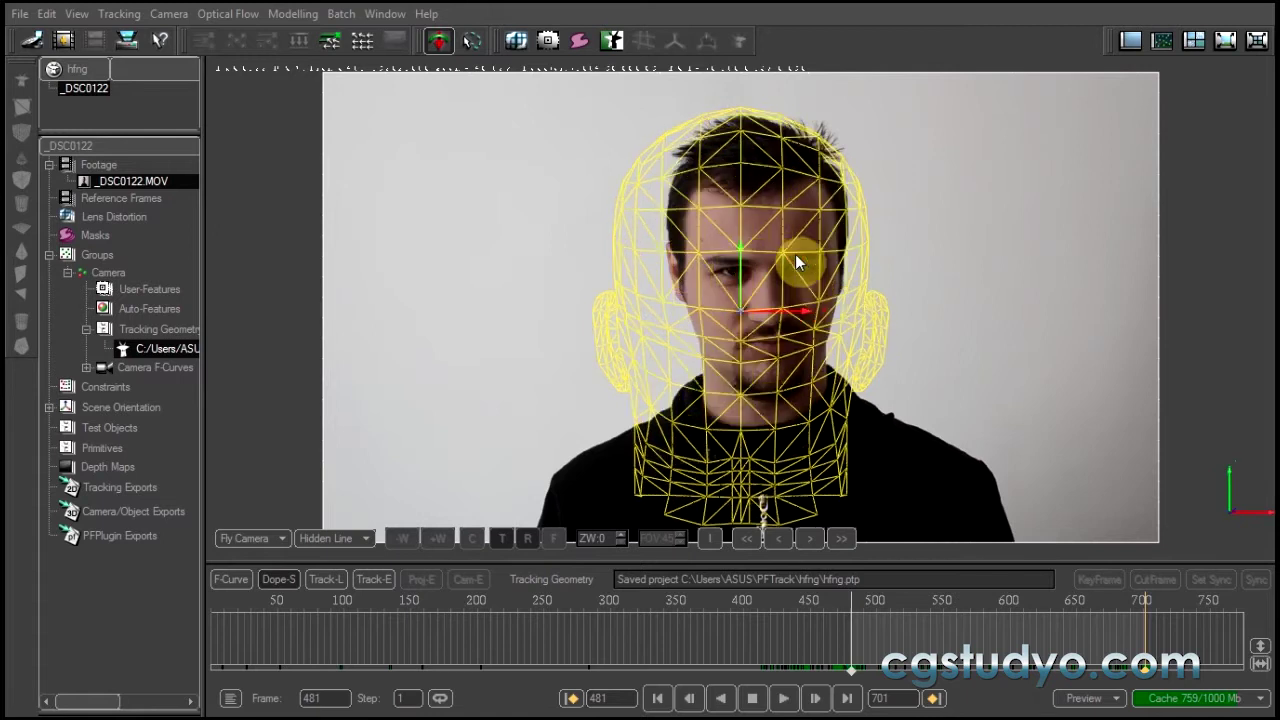
Change the viewer interaction mode and turn the view to see the mesh side-on.
{"action": "left_click", "coordinate": [285, 537]}
{"action": "left_click", "coordinate": [268, 617]}
{"action": "mouse_move", "coordinate": [859, 282]}
{"action": "left_mouse_down"}
{"action": "mouse_move", "coordinate": [809, 252]}
{"action": "mouse_move", "coordinate": [849, 252]}
{"action": "left_mouse_up"}
{"action": "left_click", "coordinate": [282, 540]}
{"action": "mouse_move", "coordinate": [741, 320]}
{"action": "left_mouse_down"}
{"action": "mouse_move", "coordinate": [620, 305]}
{"action": "mouse_move", "coordinate": [854, 154]}
{"action": "mouse_move", "coordinate": [641, 427]}
{"action": "left_mouse_up"}
Translate the head mesh right, up and back so it sits over the face.
{"action": "left_click", "coordinate": [272, 540]}
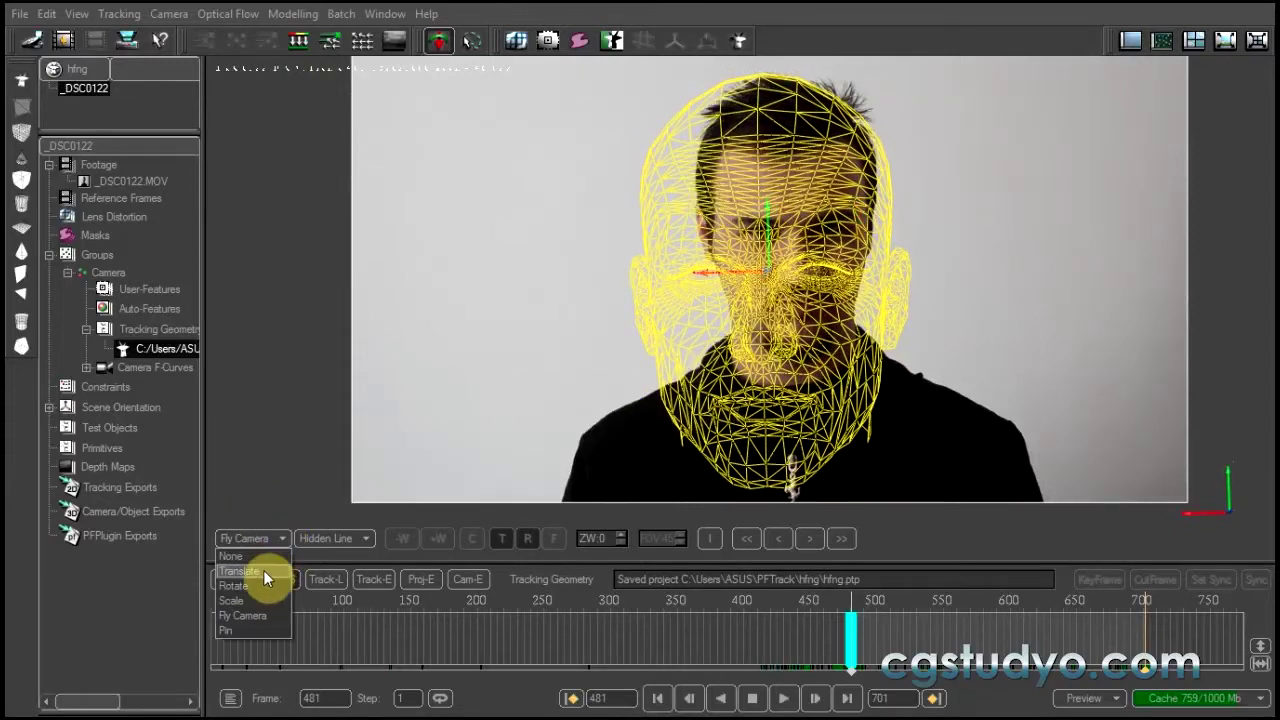
{"action": "left_click", "coordinate": [255, 574]}
{"action": "left_click_drag", "start_coordinate": [660, 283], "coordinate": [691, 297]}
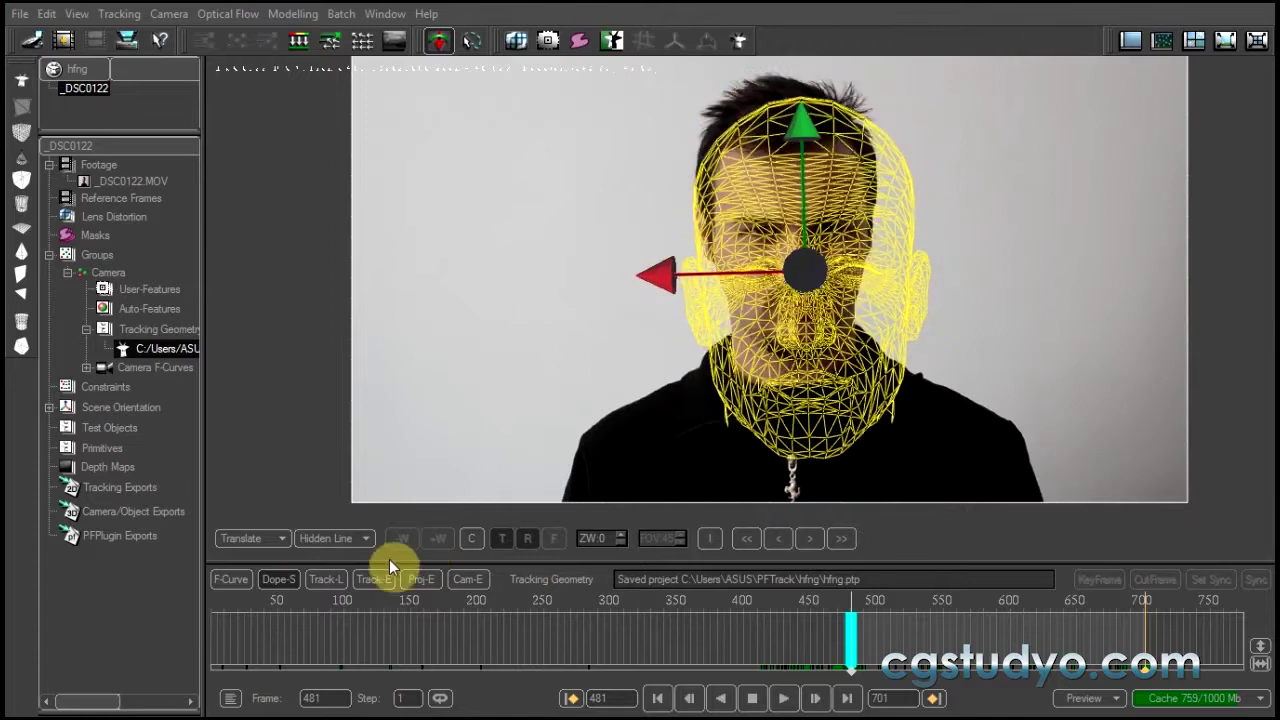
{"action": "left_click_drag", "start_coordinate": [796, 133], "coordinate": [798, 101]}
{"action": "left_click_drag", "start_coordinate": [648, 248], "coordinate": [657, 235]}
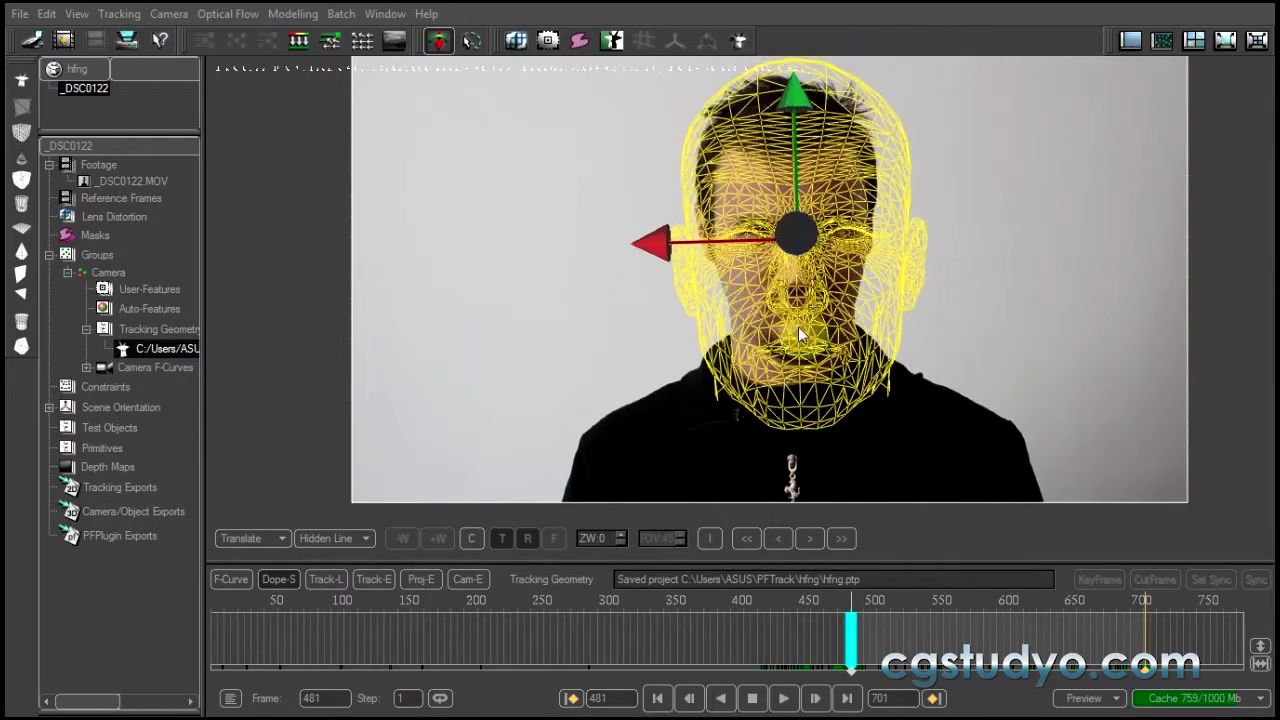
{"action": "left_click_drag", "start_coordinate": [798, 326], "coordinate": [854, 293]}
{"action": "left_click_drag", "start_coordinate": [645, 253], "coordinate": [636, 250]}
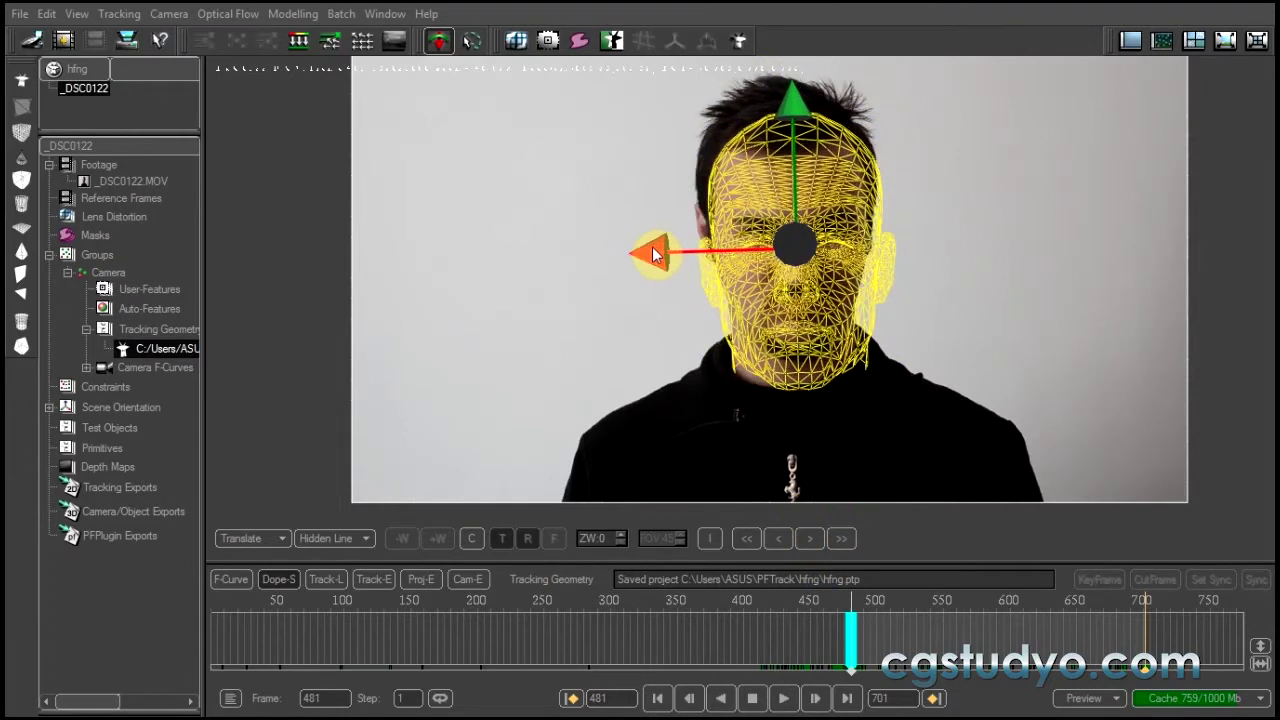
{"action": "left_click_drag", "start_coordinate": [776, 116], "coordinate": [785, 92]}
Rotate the head mesh slightly around its vertical axis.
{"action": "left_click", "coordinate": [250, 538]}
{"action": "left_click", "coordinate": [240, 566]}
{"action": "left_click_drag", "start_coordinate": [888, 228], "coordinate": [852, 233]}
{"action": "left_click", "coordinate": [250, 538]}
{"action": "left_click", "coordinate": [263, 597]}
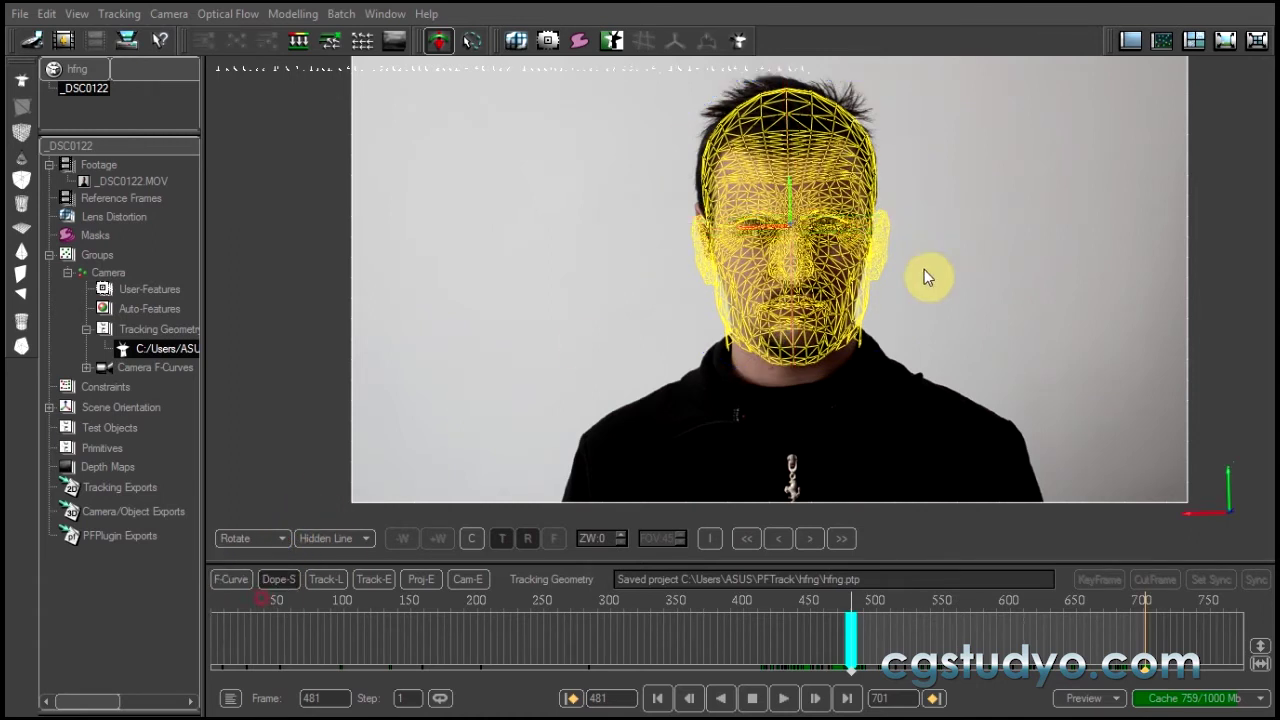
{"action": "middle_click_drag", "start_coordinate": [947, 271], "coordinate": [934, 271]}
Scale the head mesh narrower to match the face, then return to Fly Camera.
{"action": "left_click", "coordinate": [250, 538]}
{"action": "left_click", "coordinate": [250, 599]}
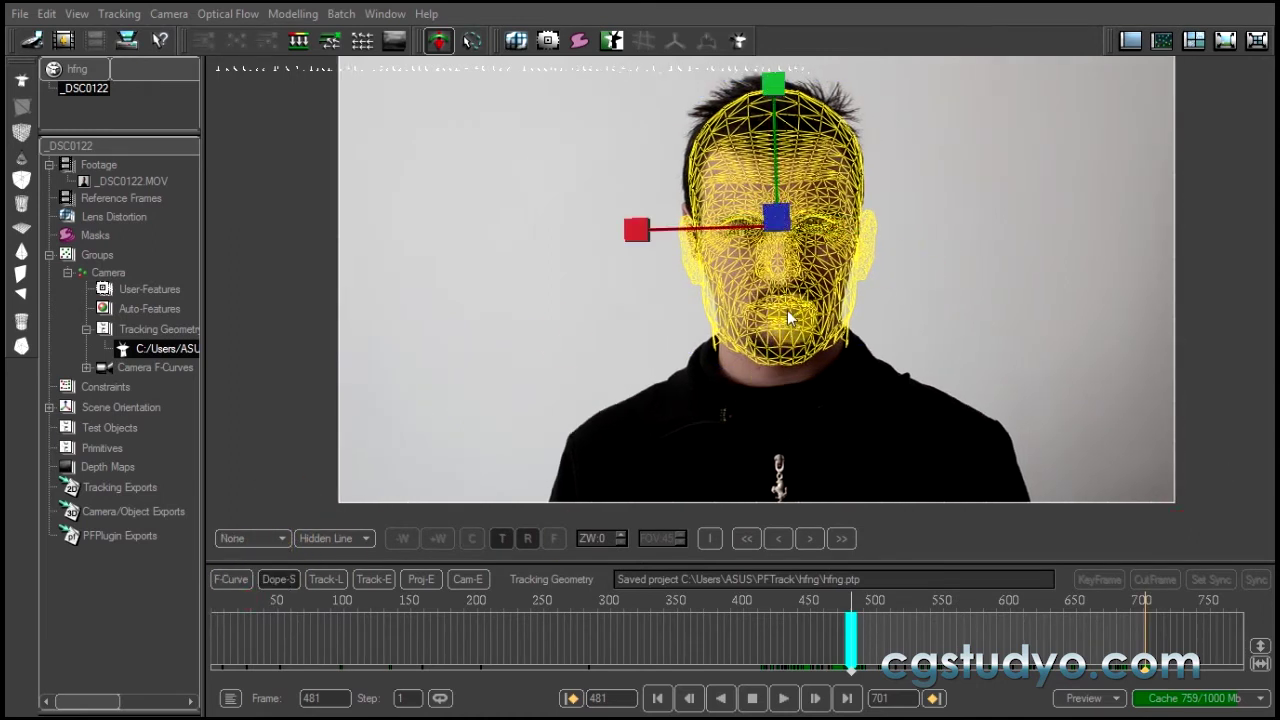
{"action": "left_click_drag", "start_coordinate": [650, 235], "coordinate": [653, 233]}
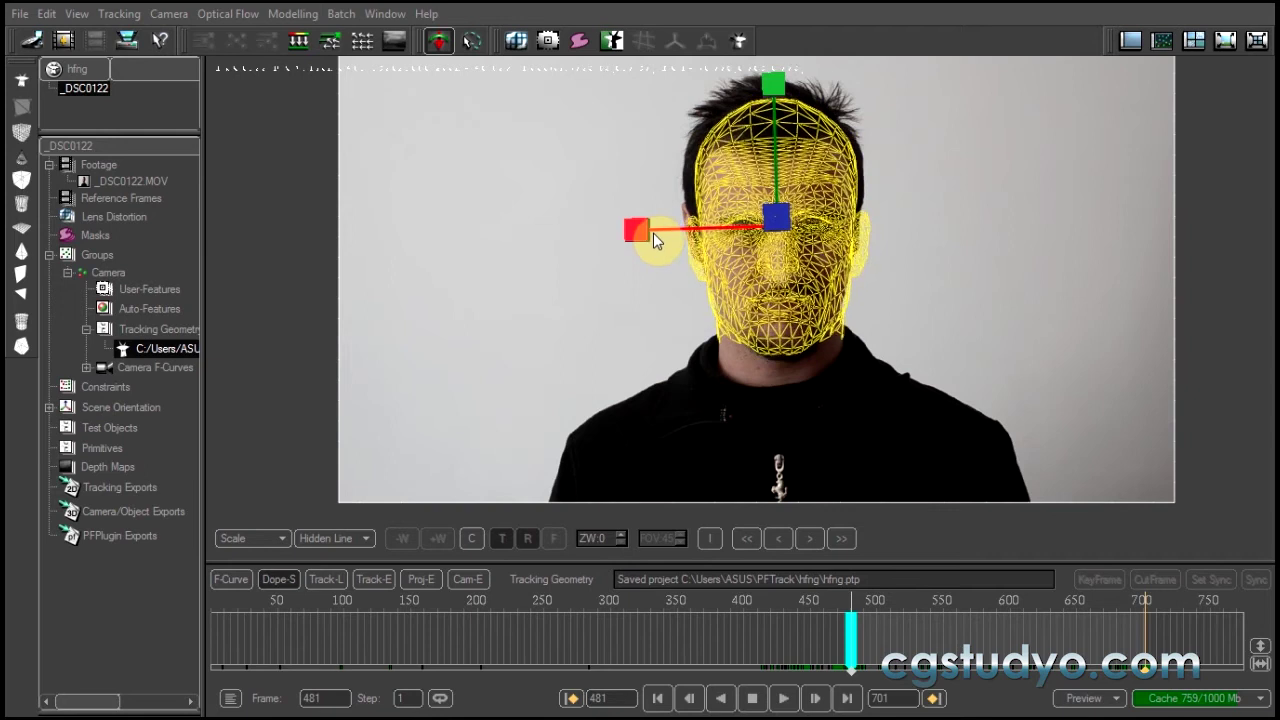
{"action": "left_click", "coordinate": [250, 538]}
{"action": "left_click", "coordinate": [251, 627]}
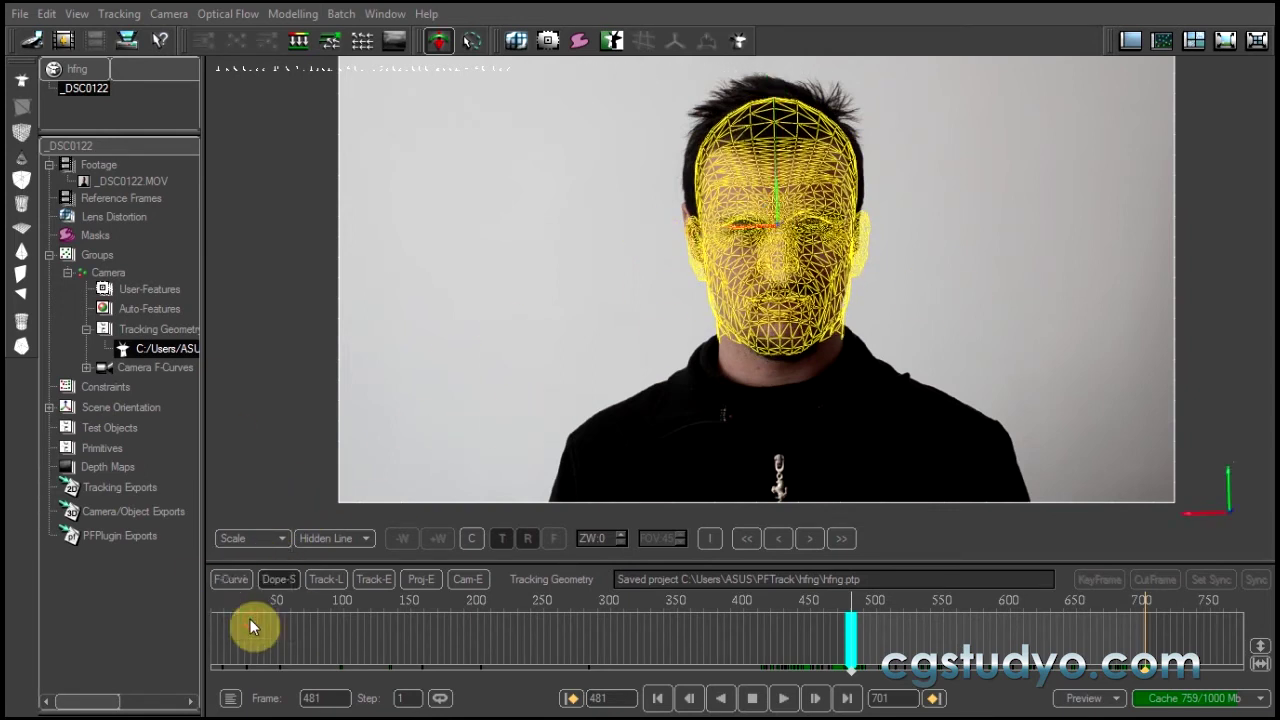
{"action": "left_click_drag", "start_coordinate": [841, 271], "coordinate": [844, 271]}
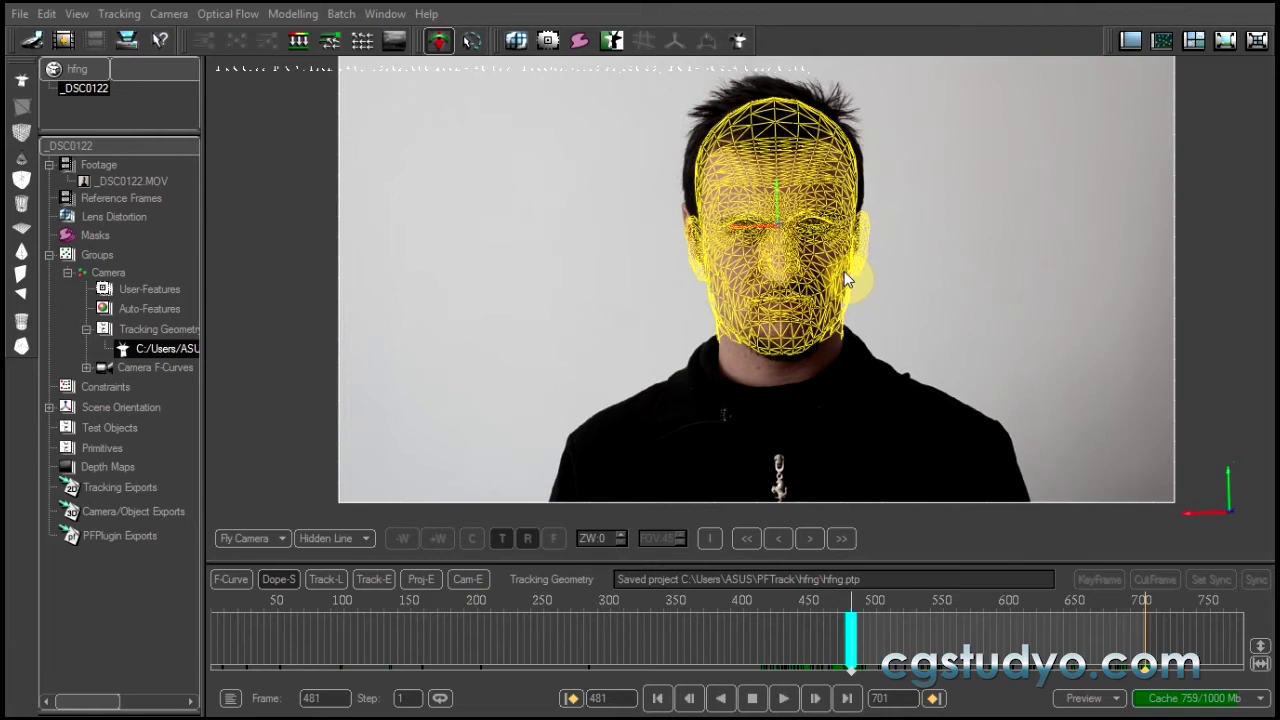
Preview the mesh in Smooth, Wireframe, Hidden Line and Transparent shading.
{"action": "left_click", "coordinate": [360, 539]}
{"action": "left_click", "coordinate": [320, 556]}
{"action": "left_click", "coordinate": [361, 541]}
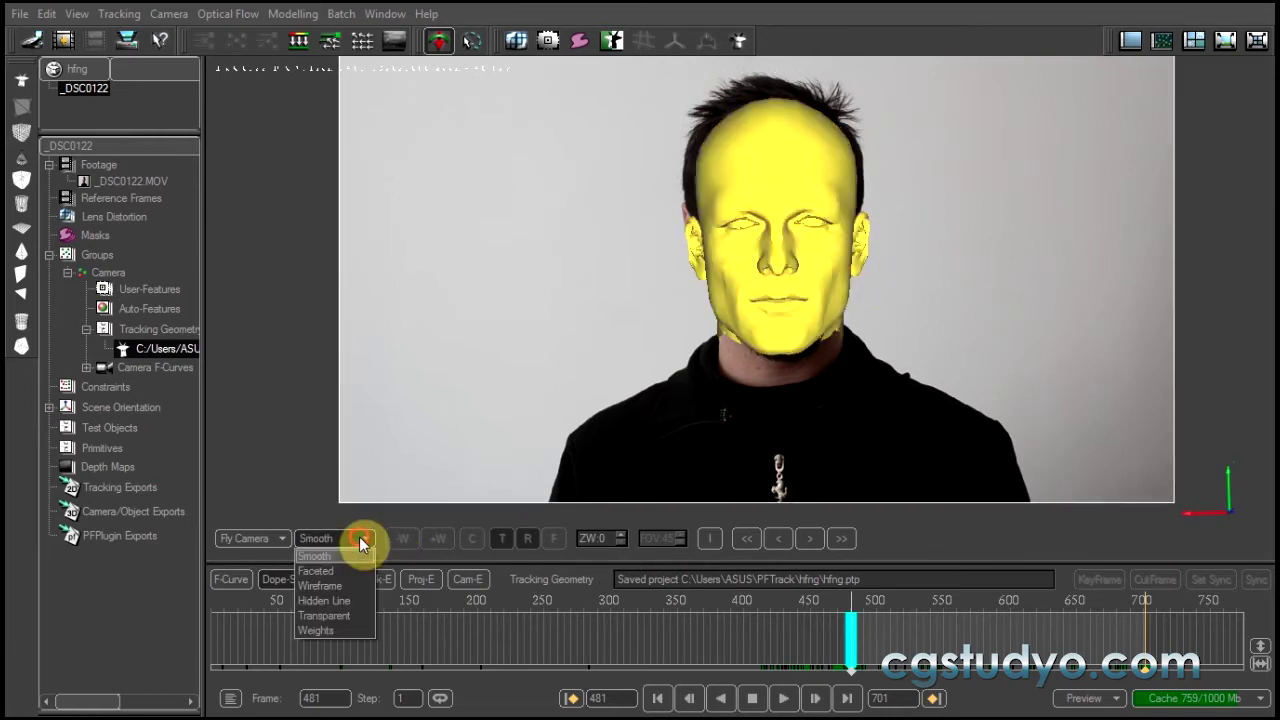
{"action": "left_click", "coordinate": [350, 571]}
{"action": "left_click", "coordinate": [361, 541]}
{"action": "left_click", "coordinate": [345, 586]}
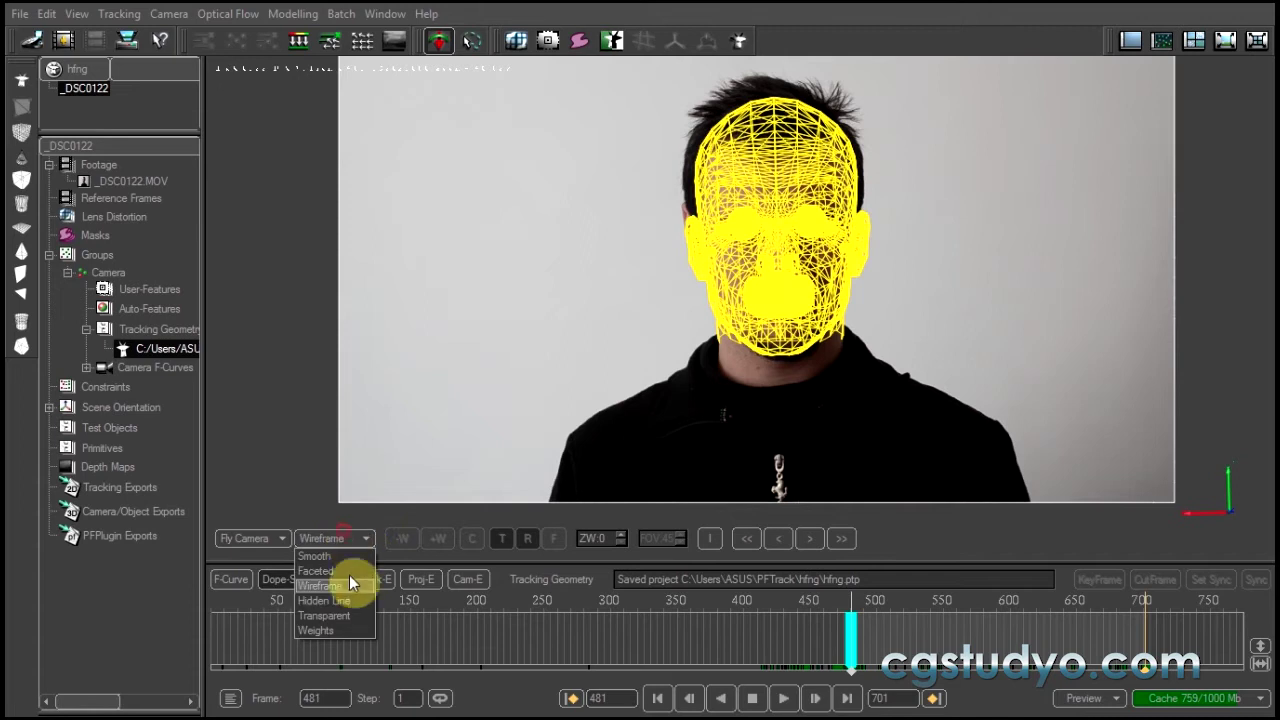
{"action": "left_click", "coordinate": [340, 600]}
{"action": "left_click", "coordinate": [363, 541]}
{"action": "left_click", "coordinate": [353, 613]}
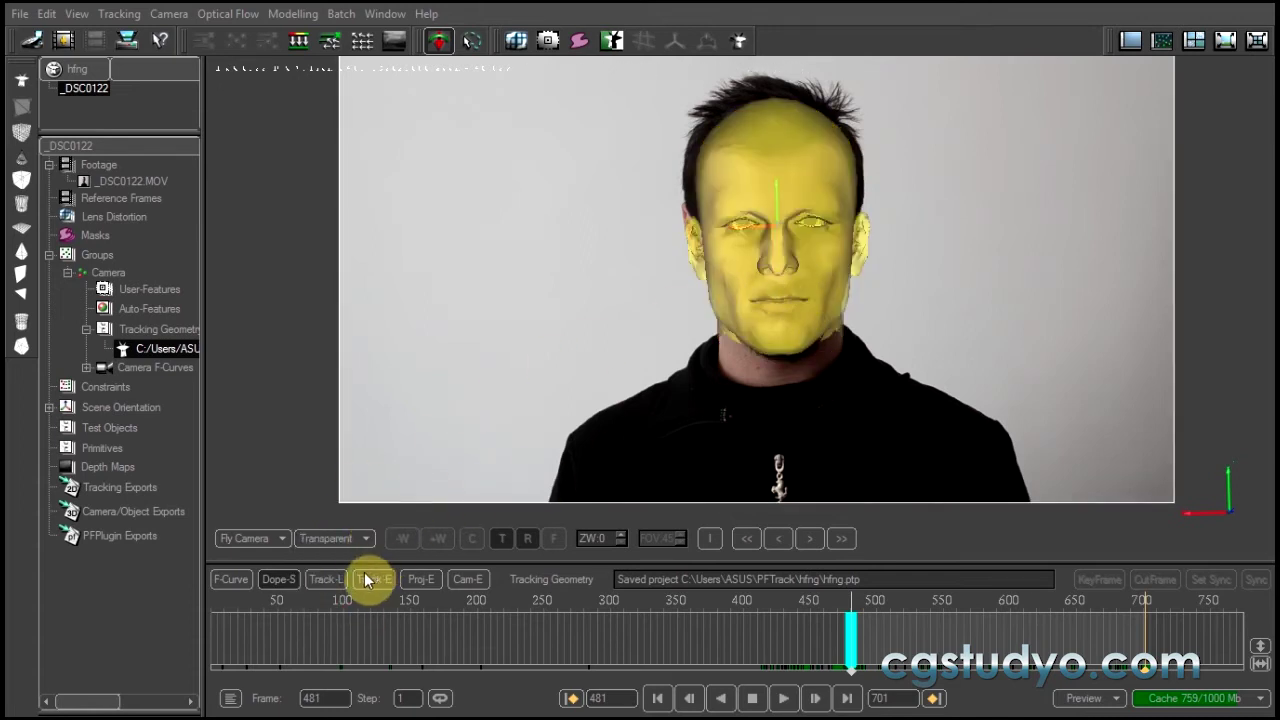
Show the Weights display and paint weight over the mouth, chin, eyes and brow.
{"action": "left_click", "coordinate": [363, 541]}
{"action": "left_click", "coordinate": [345, 631]}
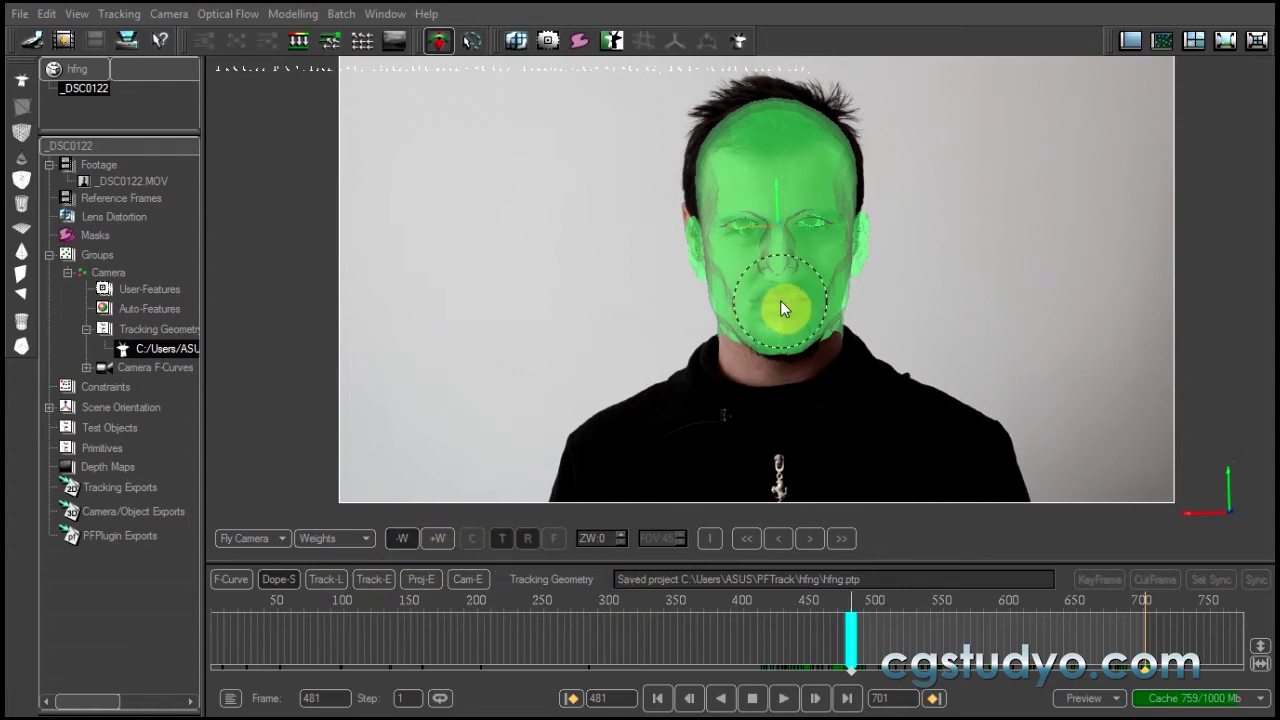
{"action": "left_click_drag", "start_coordinate": [780, 305], "coordinate": [781, 316]}
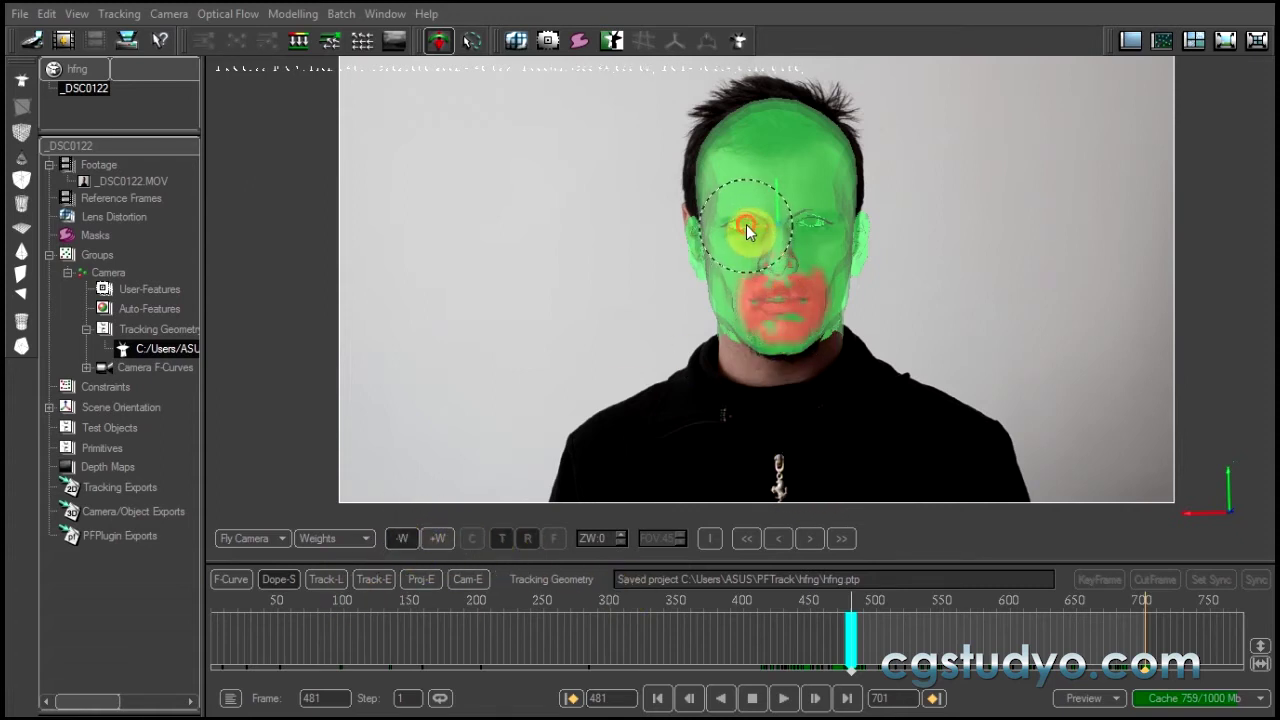
{"action": "left_click_drag", "start_coordinate": [748, 229], "coordinate": [812, 222]}
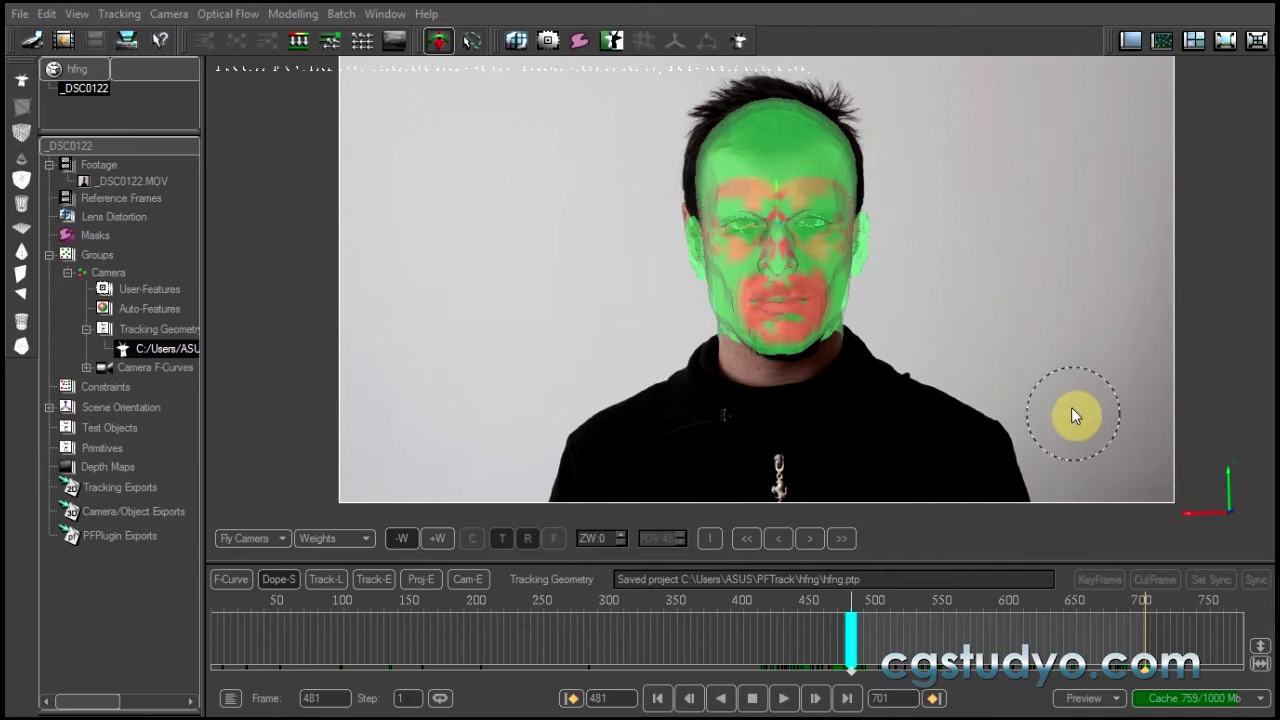
{"action": "left_click", "coordinate": [845, 540]}
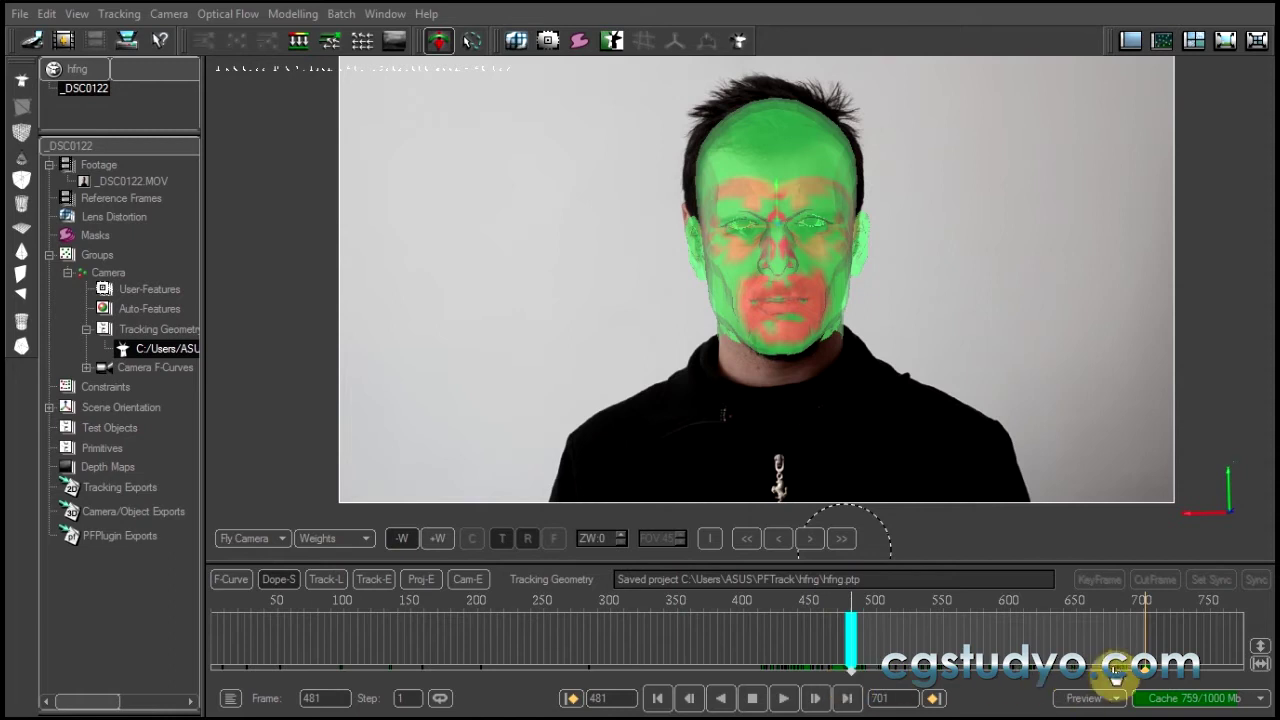
Track the head mesh forward through frames 481–701 in Hidden Line view and review the fit.
{"action": "left_click", "coordinate": [810, 540]}
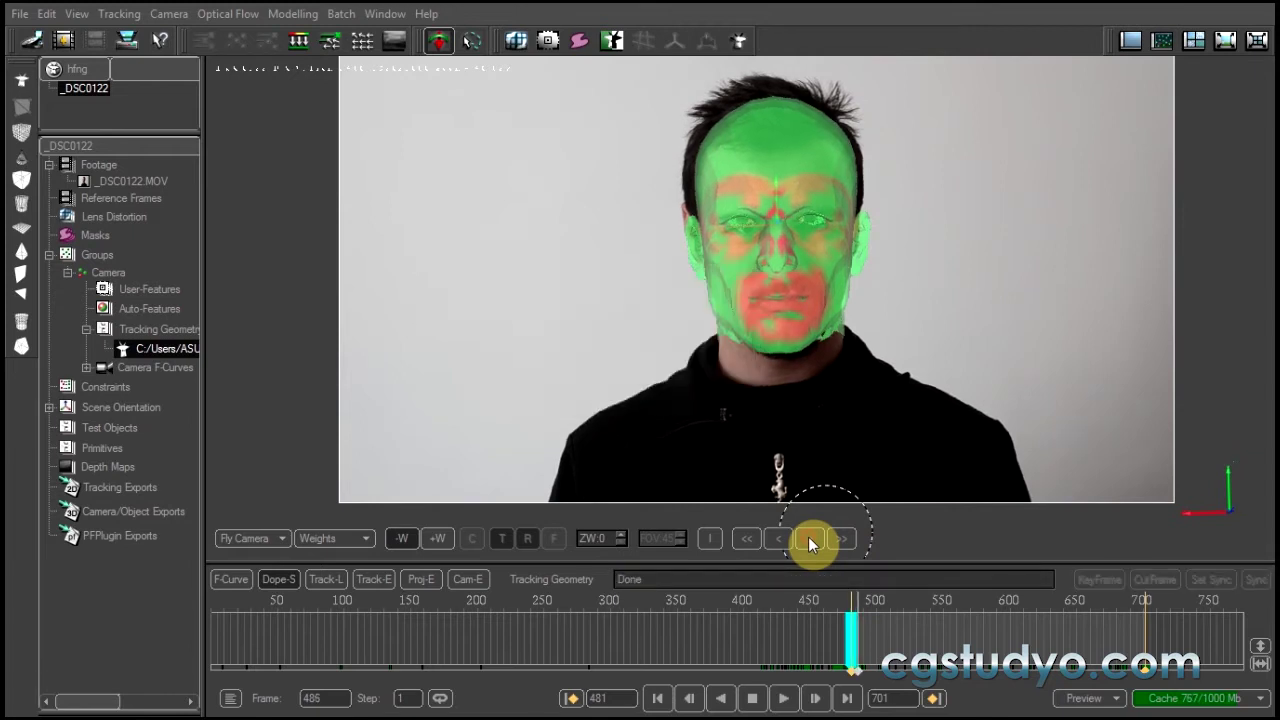
{"action": "left_click", "coordinate": [333, 538]}
{"action": "left_click", "coordinate": [343, 589]}
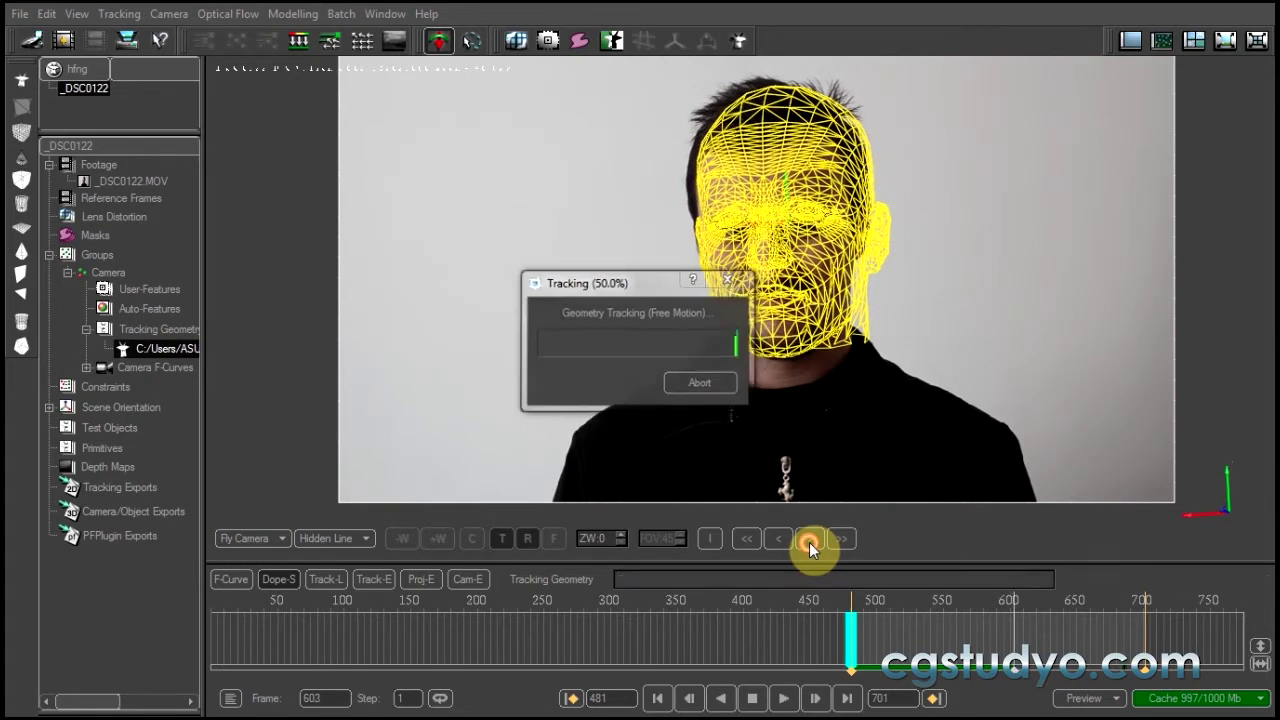
{"action": "left_click", "coordinate": [812, 540]}
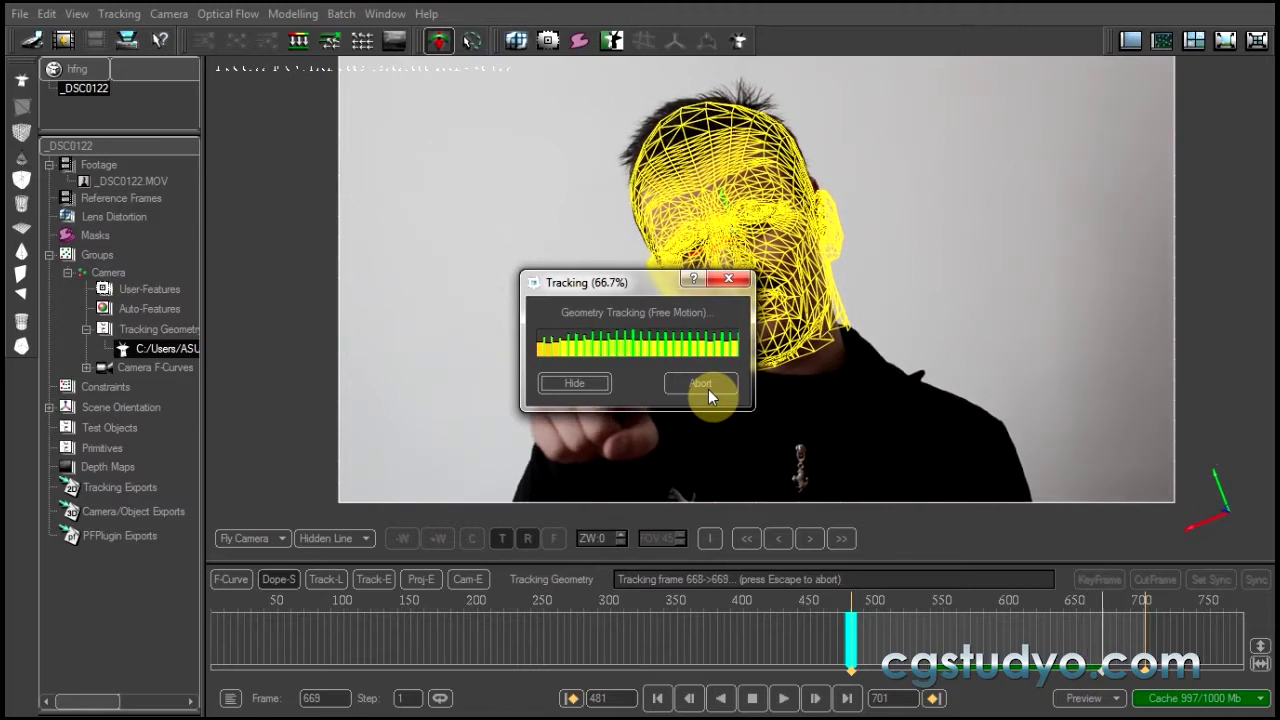
{"action": "left_click_drag", "start_coordinate": [650, 283], "coordinate": [1015, 170]}
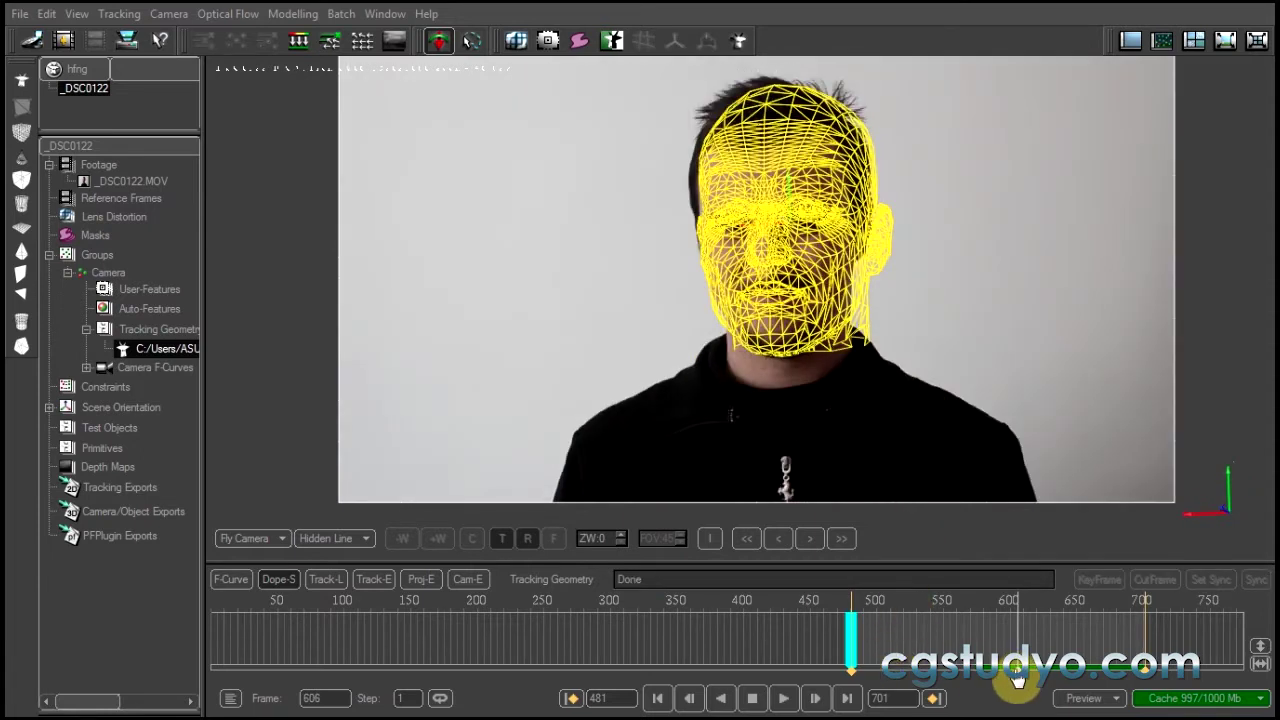
{"action": "mouse_move", "coordinate": [1020, 683]}
{"action": "left_mouse_down"}
{"action": "mouse_move", "coordinate": [1016, 660]}
{"action": "mouse_move", "coordinate": [957, 706]}
{"action": "mouse_move", "coordinate": [952, 675]}
{"action": "mouse_move", "coordinate": [1120, 675]}
{"action": "mouse_move", "coordinate": [880, 675]}
{"action": "mouse_move", "coordinate": [1055, 675]}
{"action": "mouse_move", "coordinate": [990, 665]}
{"action": "left_mouse_up"}
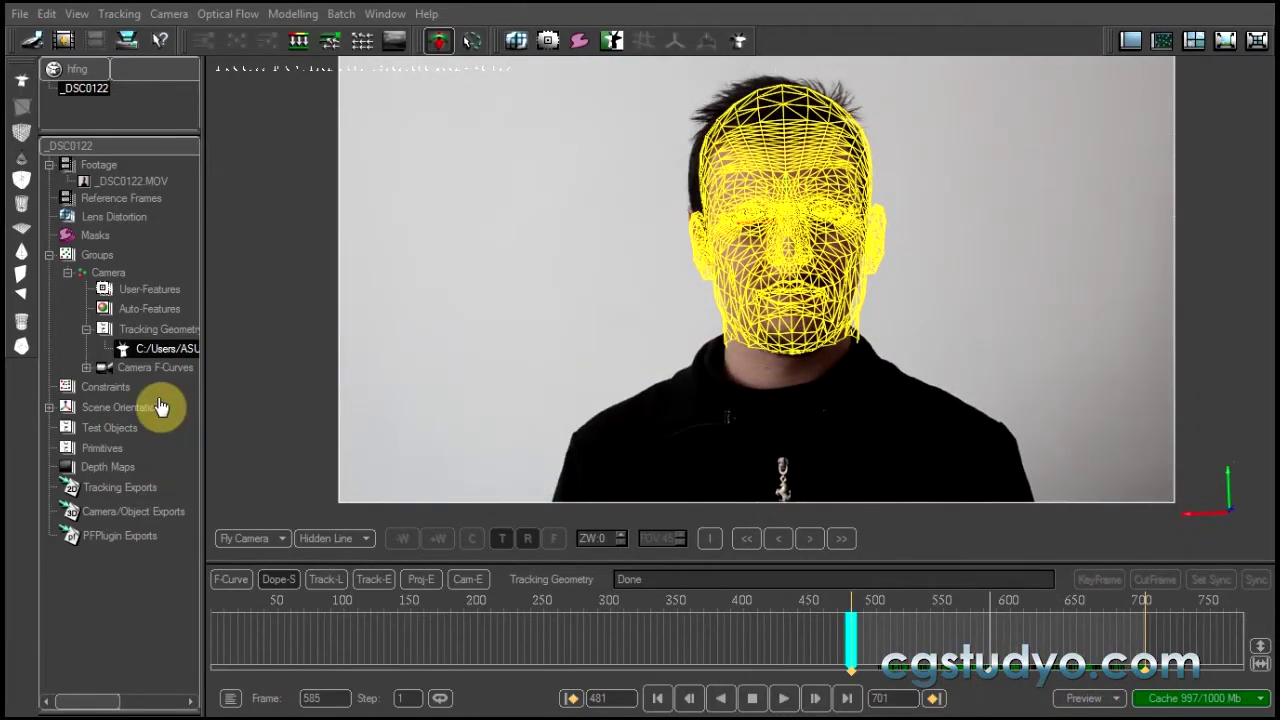
Set the Camera/Object Export format to LightWave LWS.
{"action": "key", "text": "Escape"}
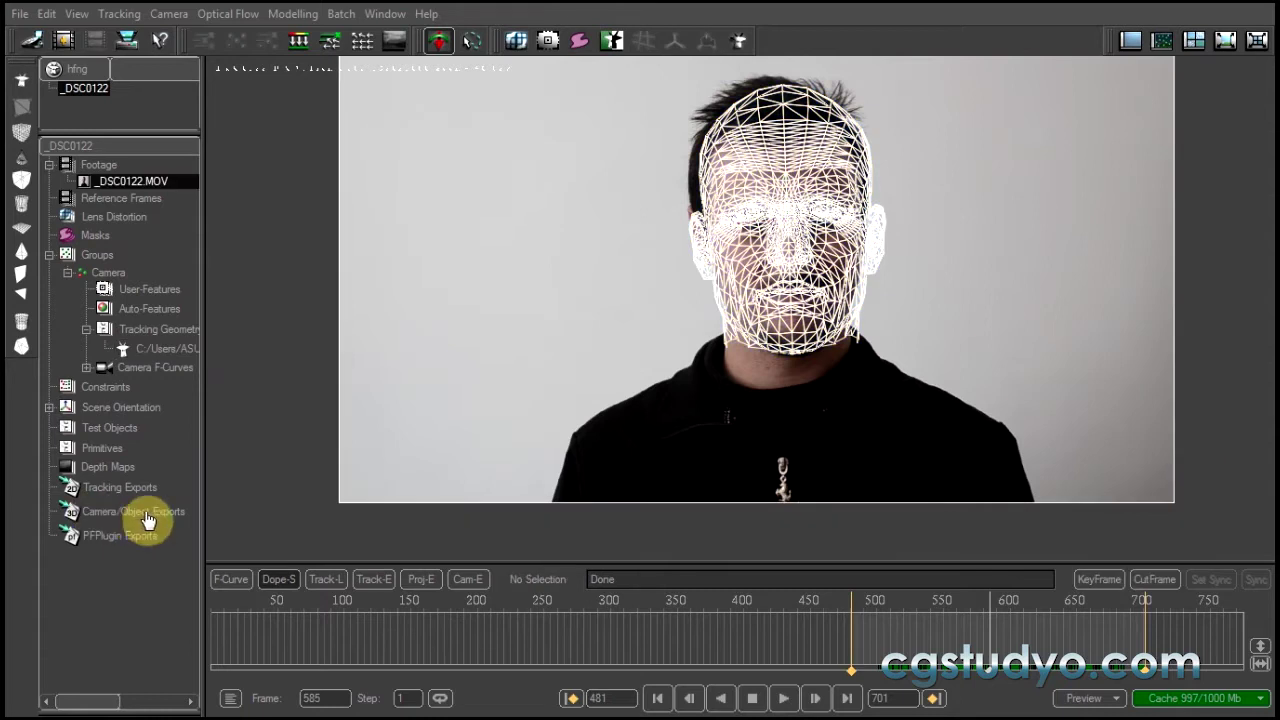
{"action": "right_click", "coordinate": [128, 511]}
{"action": "left_click", "coordinate": [207, 546]}
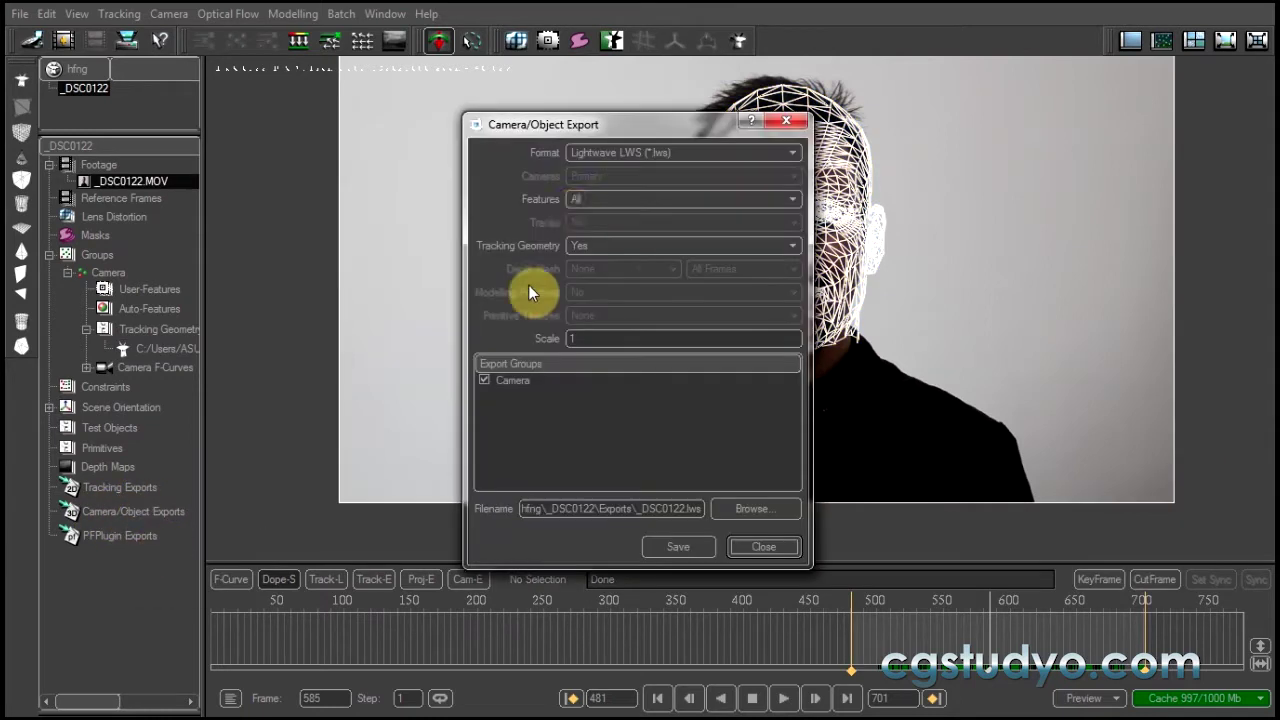
{"action": "left_click", "coordinate": [785, 152]}
{"action": "mouse_move", "coordinate": [806, 223]}
{"action": "left_mouse_down"}
{"action": "mouse_move", "coordinate": [811, 200]}
{"action": "mouse_move", "coordinate": [813, 302]}
{"action": "left_mouse_up"}
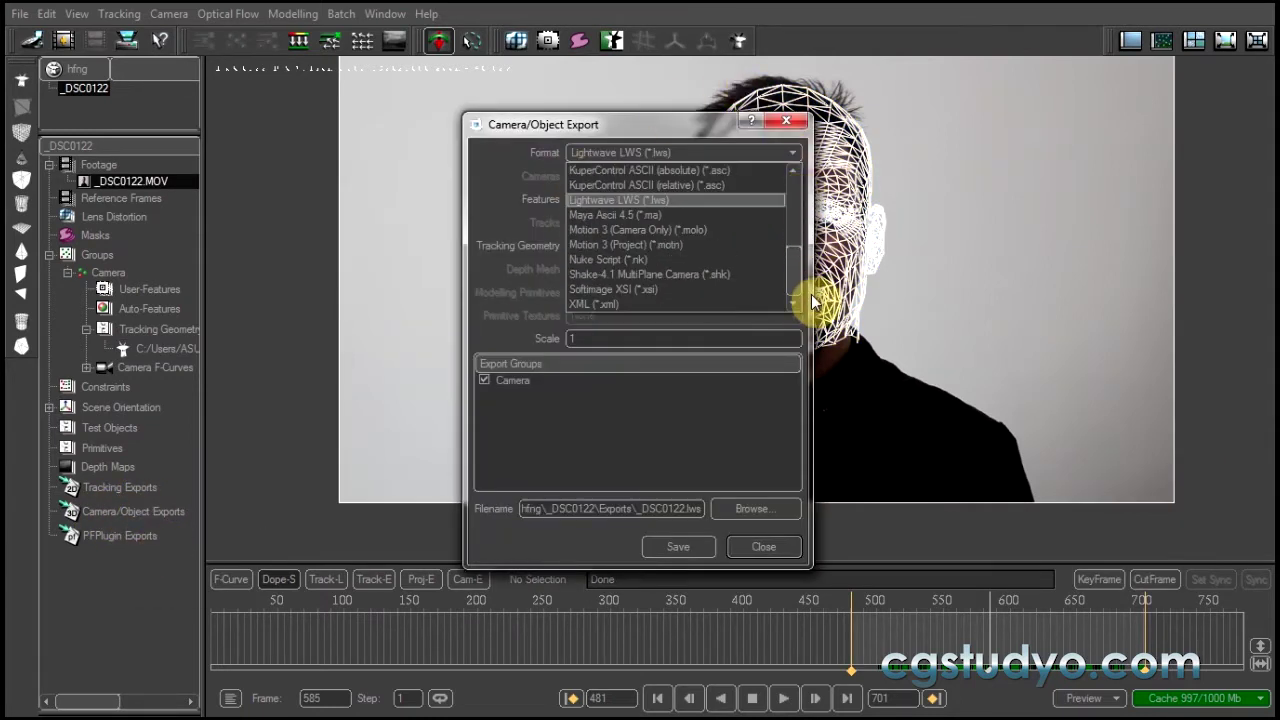
{"action": "scroll", "coordinate": [700, 190], "scroll_direction": "up", "scroll_amount": 5}
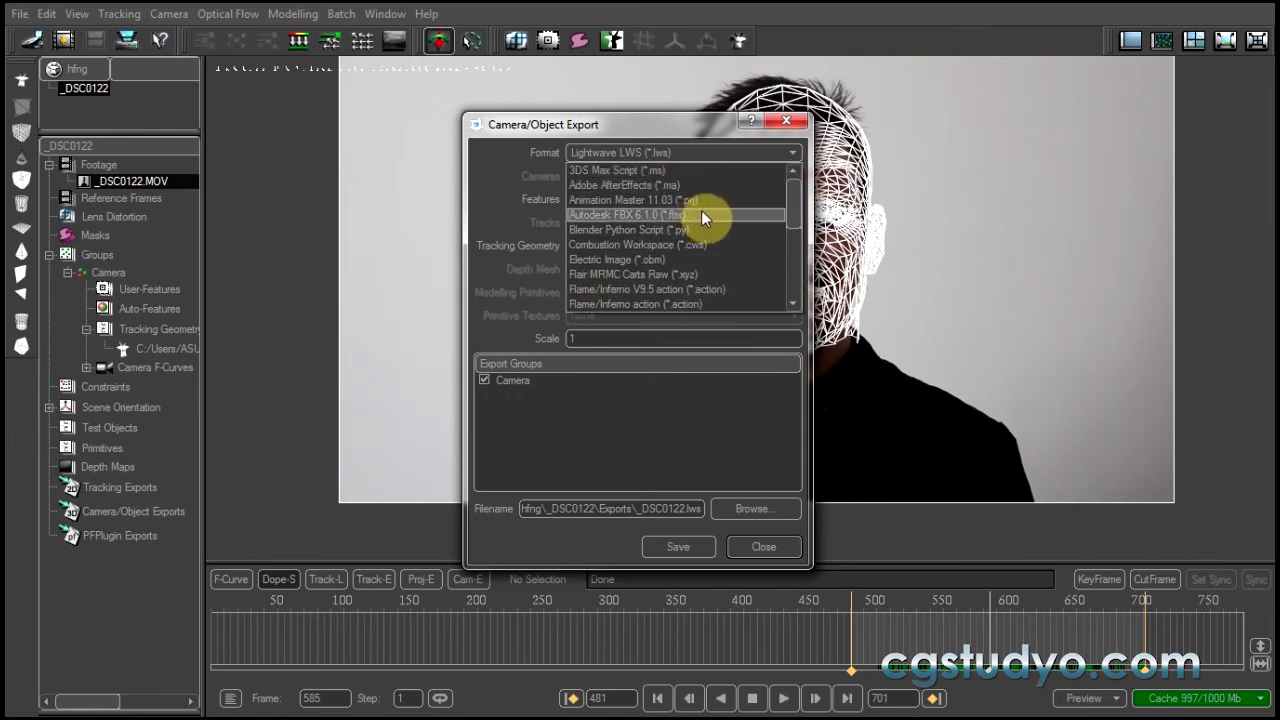
{"action": "scroll", "coordinate": [790, 260], "scroll_direction": "down", "scroll_amount": 5}
{"action": "left_click", "coordinate": [642, 200]}
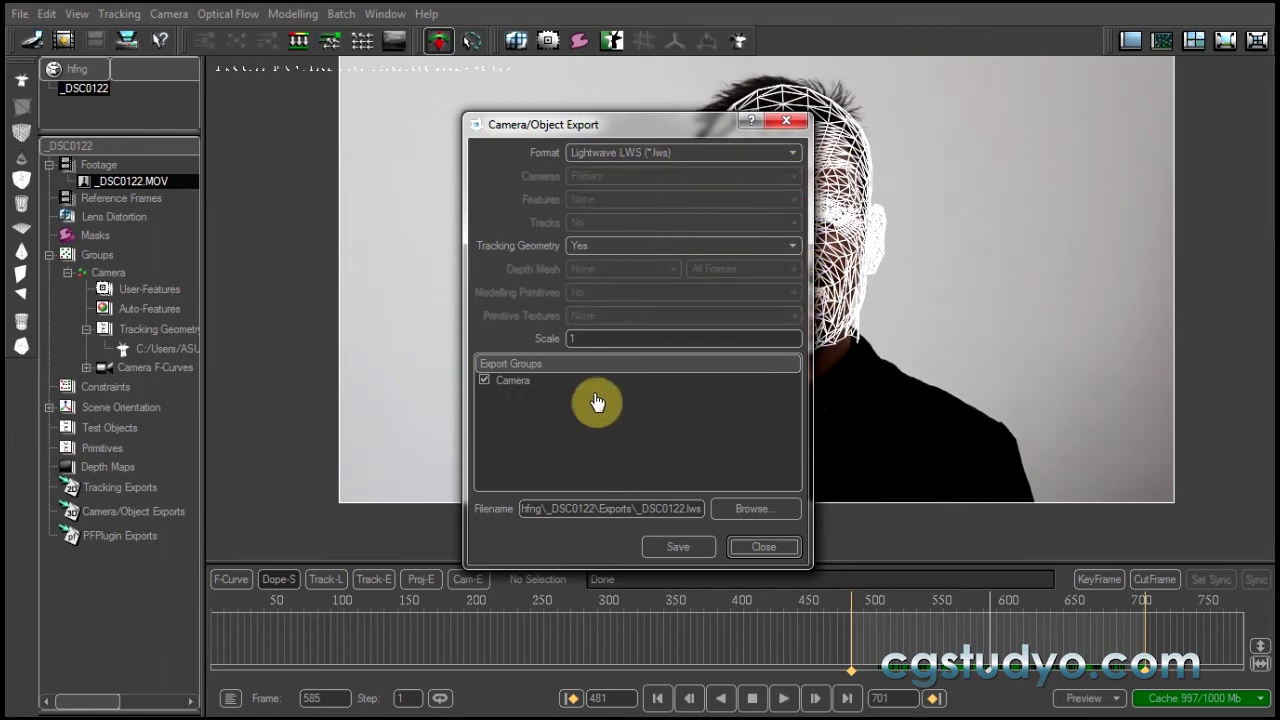
Save the export as tutorial.lws in D:\Shaban Daft Punk.
{"action": "left_click", "coordinate": [750, 508]}
{"action": "scroll", "coordinate": [573, 290], "scroll_direction": "down", "scroll_amount": 4}
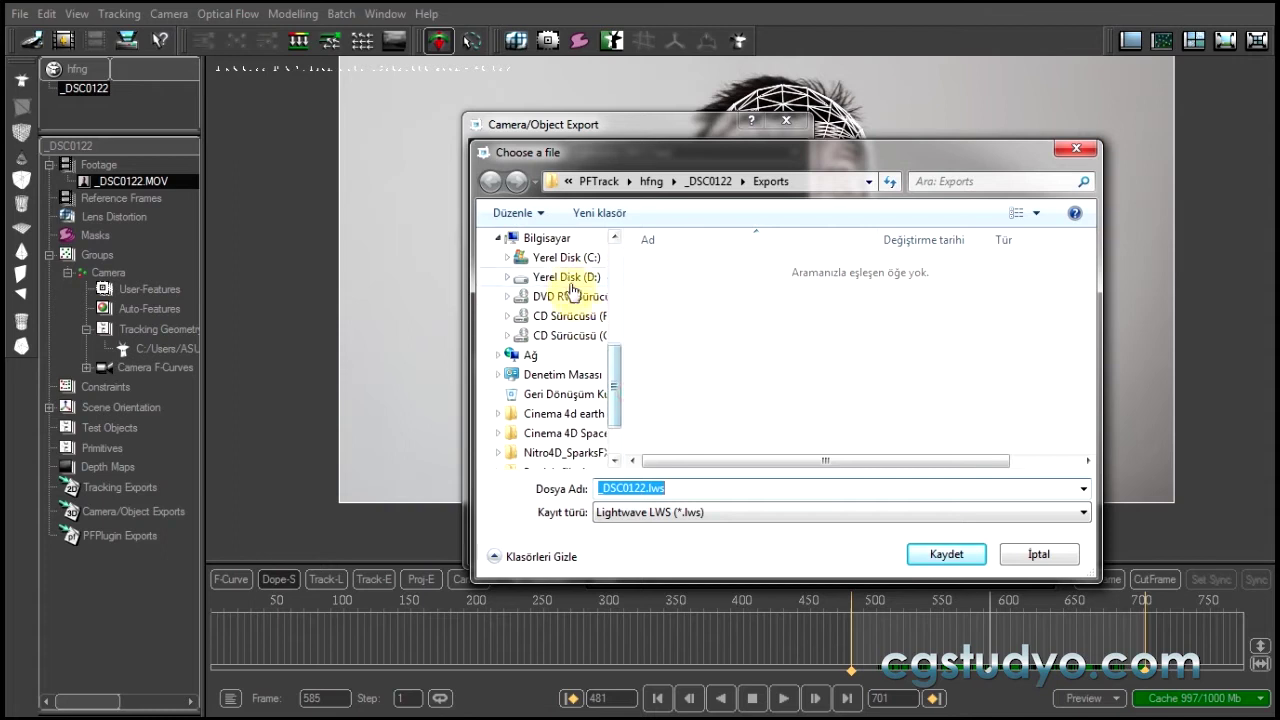
{"action": "left_click", "coordinate": [570, 283]}
{"action": "scroll", "coordinate": [1080, 345], "scroll_direction": "down", "scroll_amount": 2}
{"action": "double_click", "coordinate": [915, 360]}
{"action": "type", "text": "tutorial.lw"}
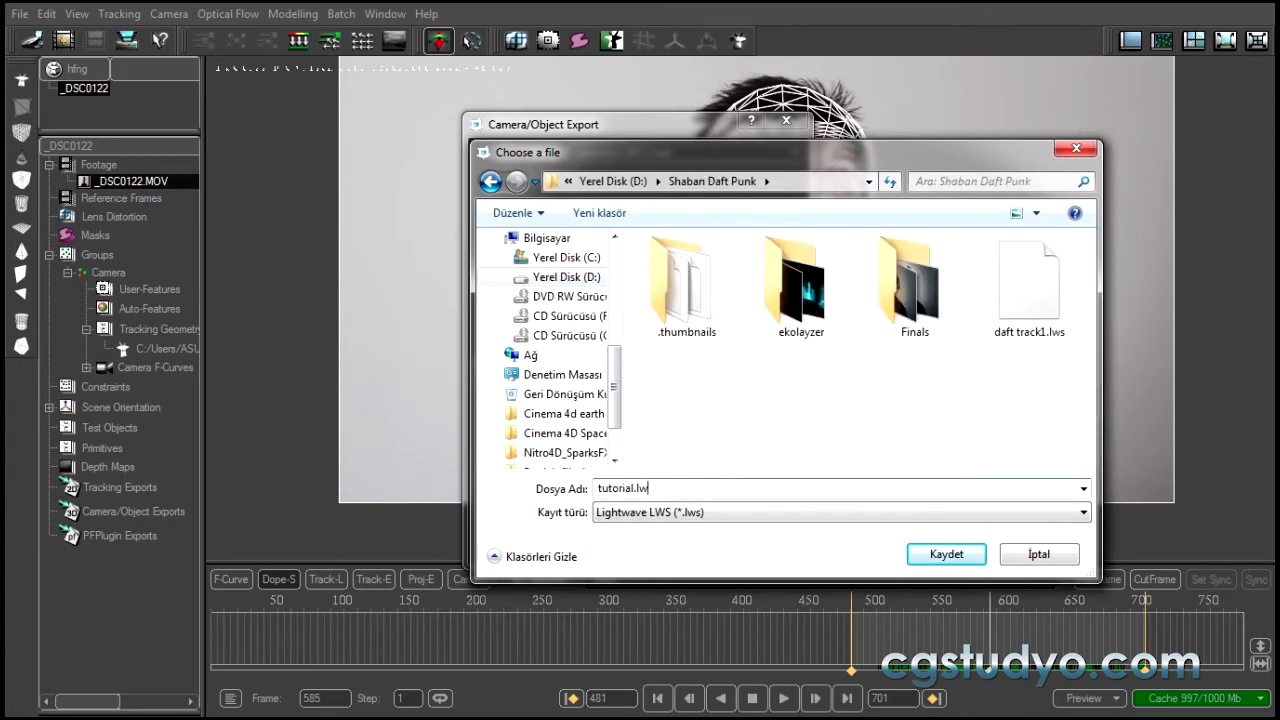
{"action": "type", "text": "s"}
{"action": "key", "text": "Return"}
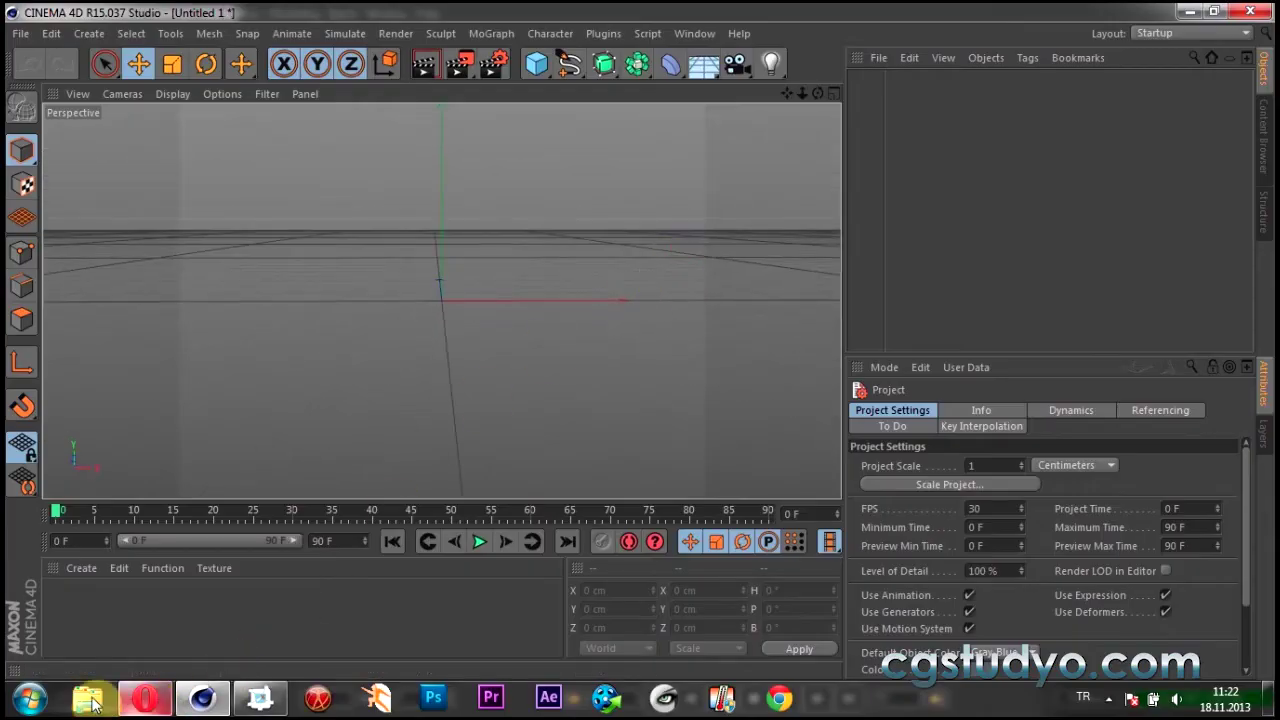
Import tutorial.lws from D:\Shaban Daft Punk into the Cinema 4D scene.
{"action": "left_click", "coordinate": [90, 700]}
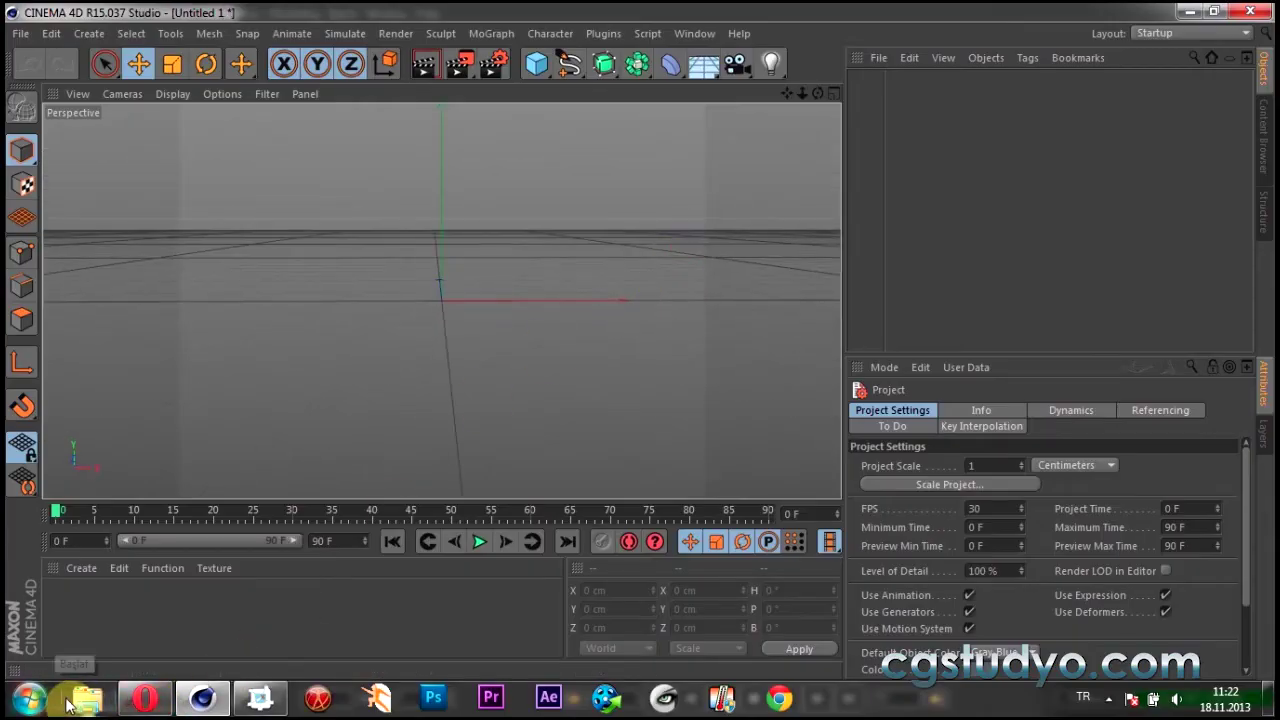
{"action": "left_click", "coordinate": [390, 444]}
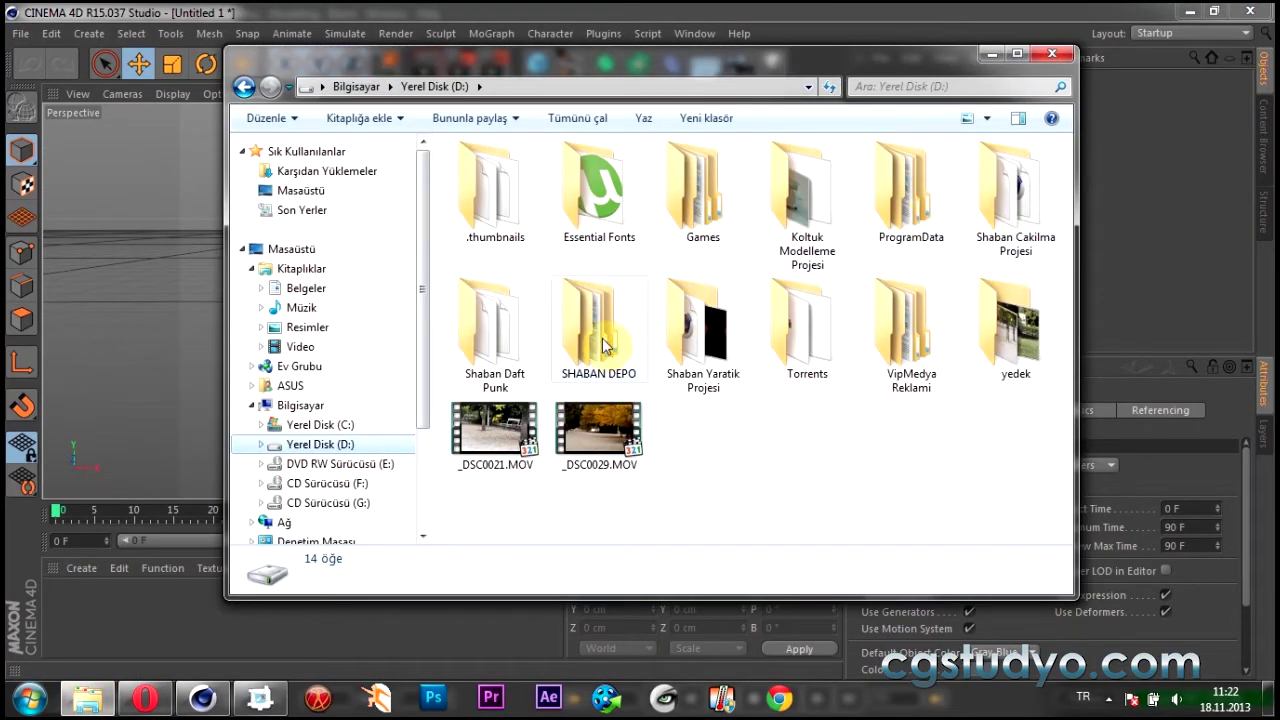
{"action": "double_click", "coordinate": [520, 342]}
{"action": "left_click_drag", "start_coordinate": [800, 448], "coordinate": [212, 335]}
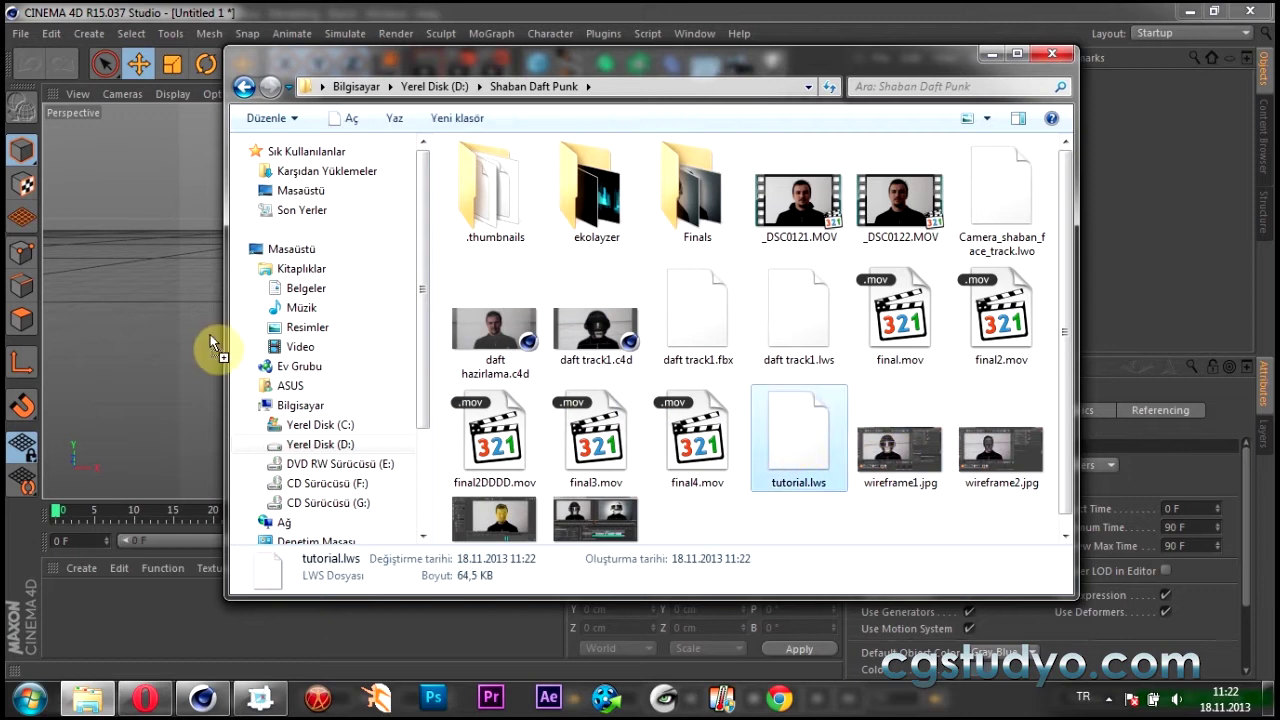
{"action": "key", "text": "Return"}
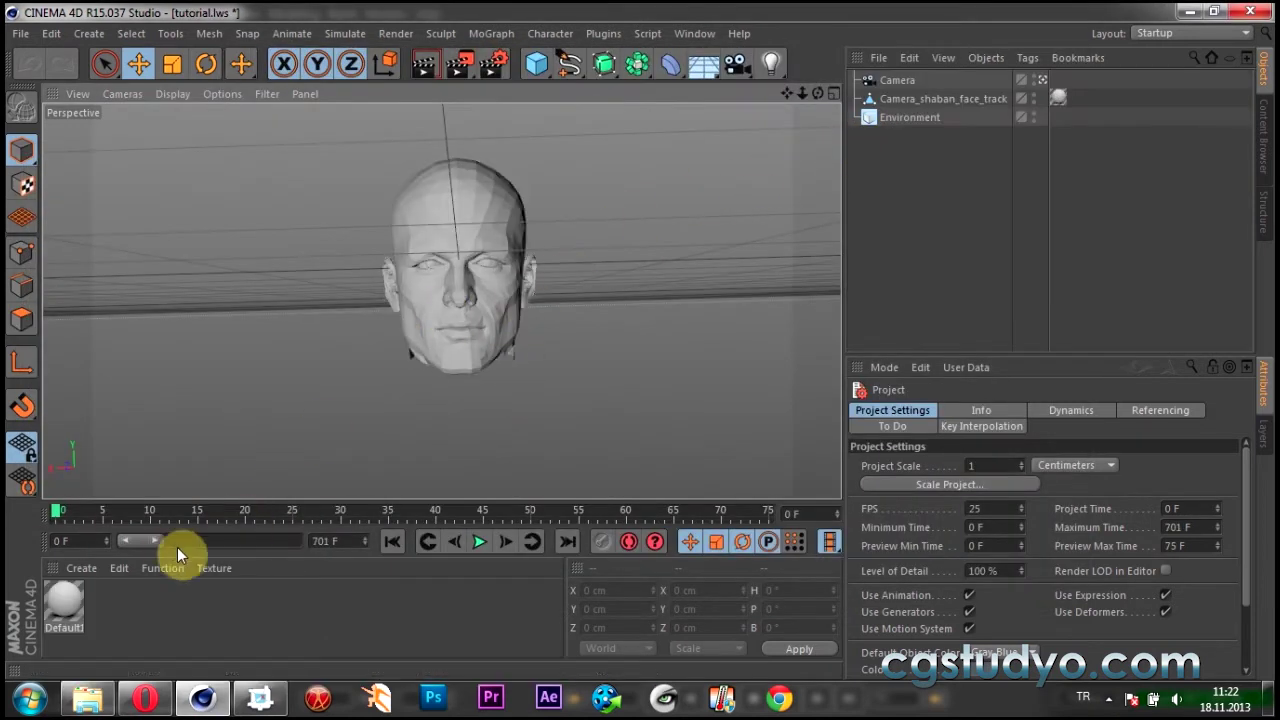
Set the timeline start to frame 480 and delete the default material.
{"action": "double_click", "coordinate": [177, 541]}
{"action": "type", "text": "480"}
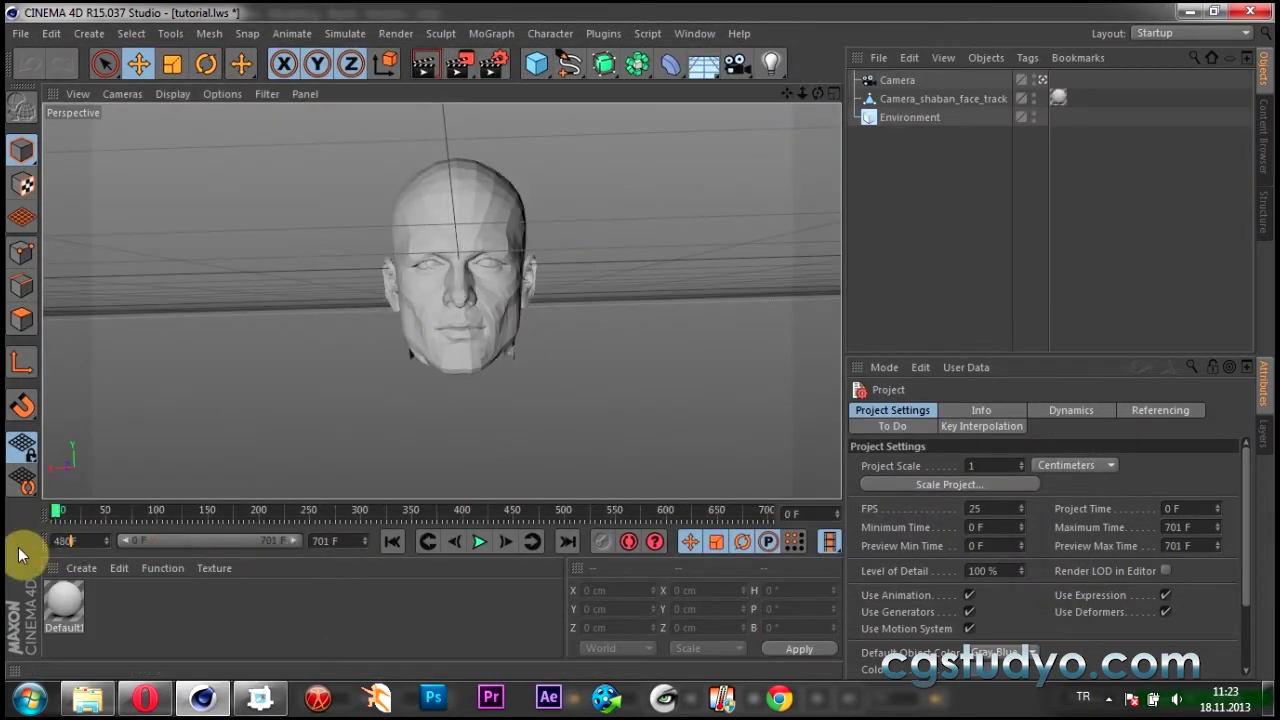
{"action": "key", "text": "Return"}
{"action": "mouse_move", "coordinate": [57, 514]}
{"action": "left_mouse_down"}
{"action": "mouse_move", "coordinate": [543, 541]}
{"action": "mouse_move", "coordinate": [766, 523]}
{"action": "mouse_move", "coordinate": [92, 527]}
{"action": "mouse_move", "coordinate": [499, 556]}
{"action": "mouse_move", "coordinate": [750, 525]}
{"action": "mouse_move", "coordinate": [32, 537]}
{"action": "left_mouse_up"}
{"action": "left_click", "coordinate": [74, 596]}
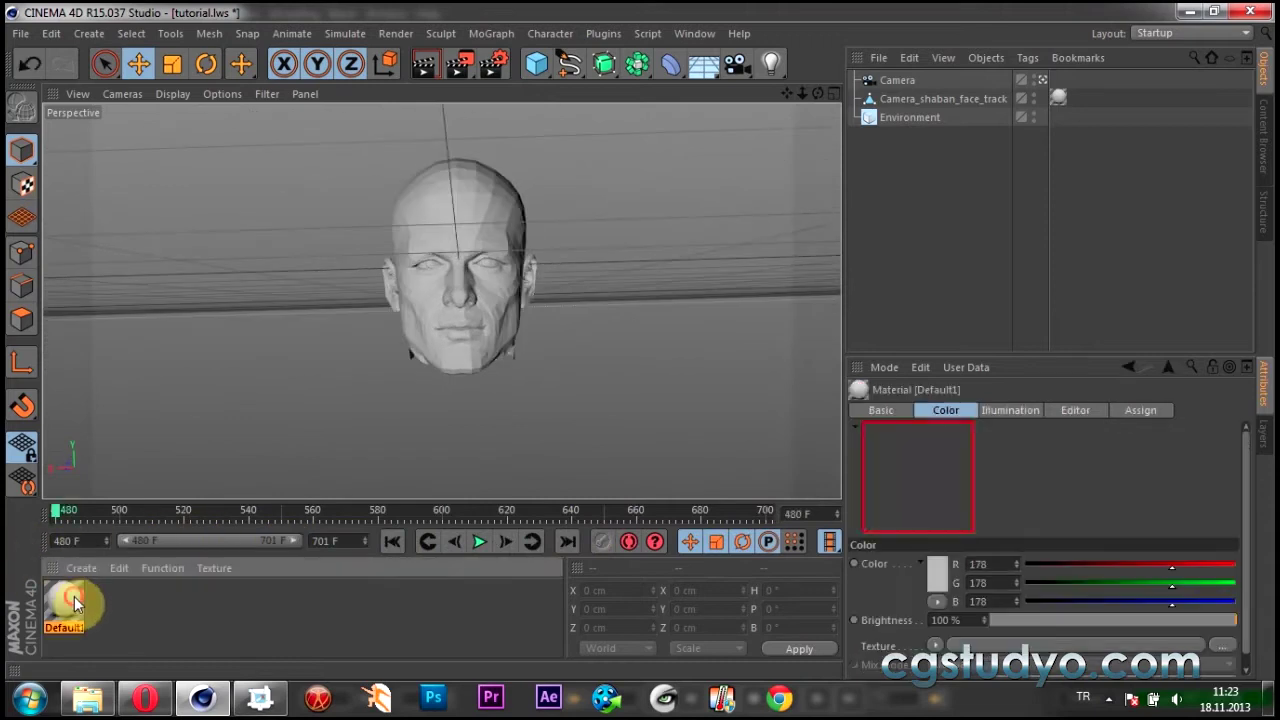
{"action": "key", "text": "Delete"}
Delete the Environment object and the face mesh's texture tag.
{"action": "left_click", "coordinate": [909, 116]}
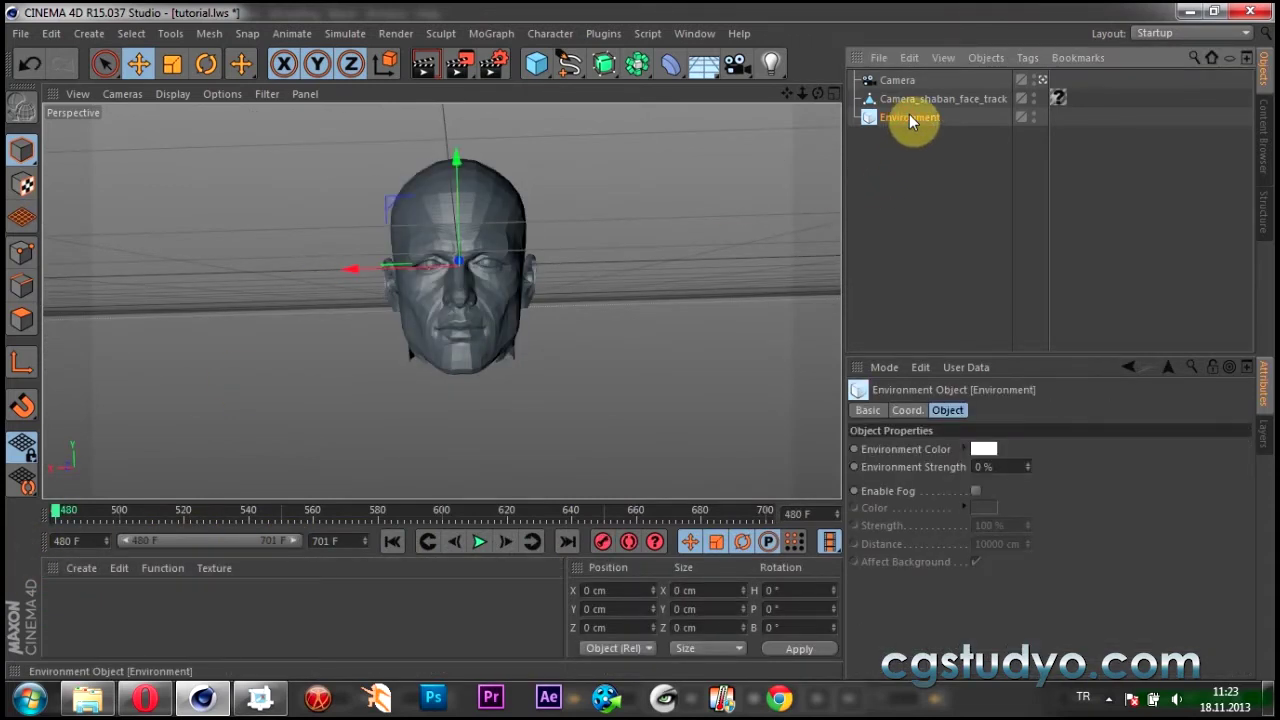
{"action": "key", "text": "Delete"}
{"action": "left_click", "coordinate": [899, 82]}
{"action": "left_click", "coordinate": [915, 102]}
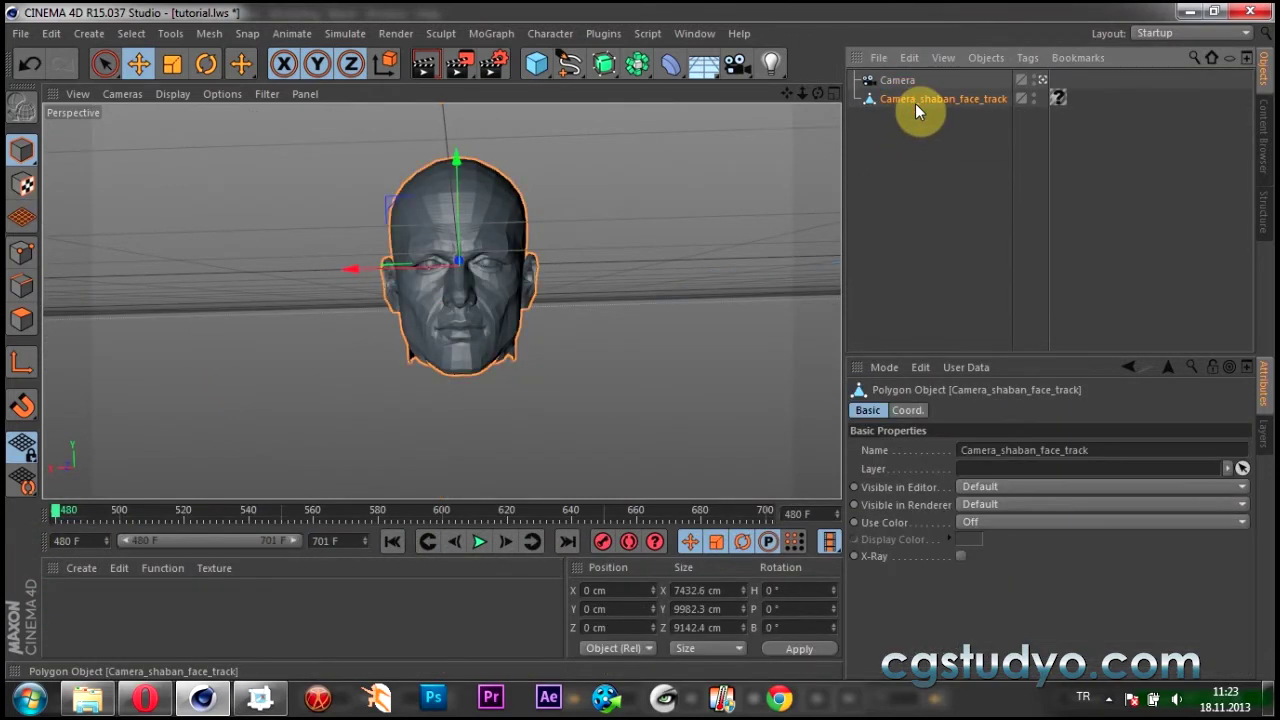
{"action": "left_click", "coordinate": [1069, 99]}
{"action": "left_click", "coordinate": [1060, 99]}
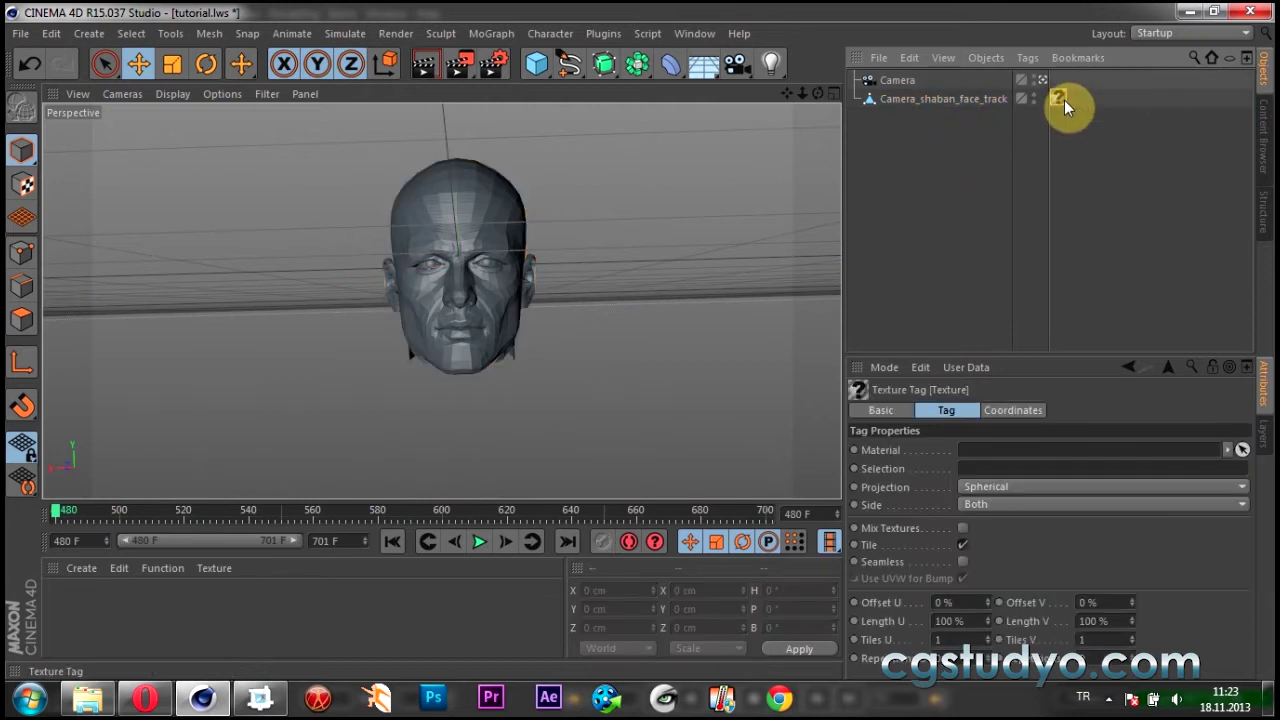
{"action": "key", "text": "Delete"}
Create material Mat with white colour (255) and _DSC0122.MOV as its texture.
{"action": "double_click", "coordinate": [66, 615]}
{"action": "double_click", "coordinate": [60, 603]}
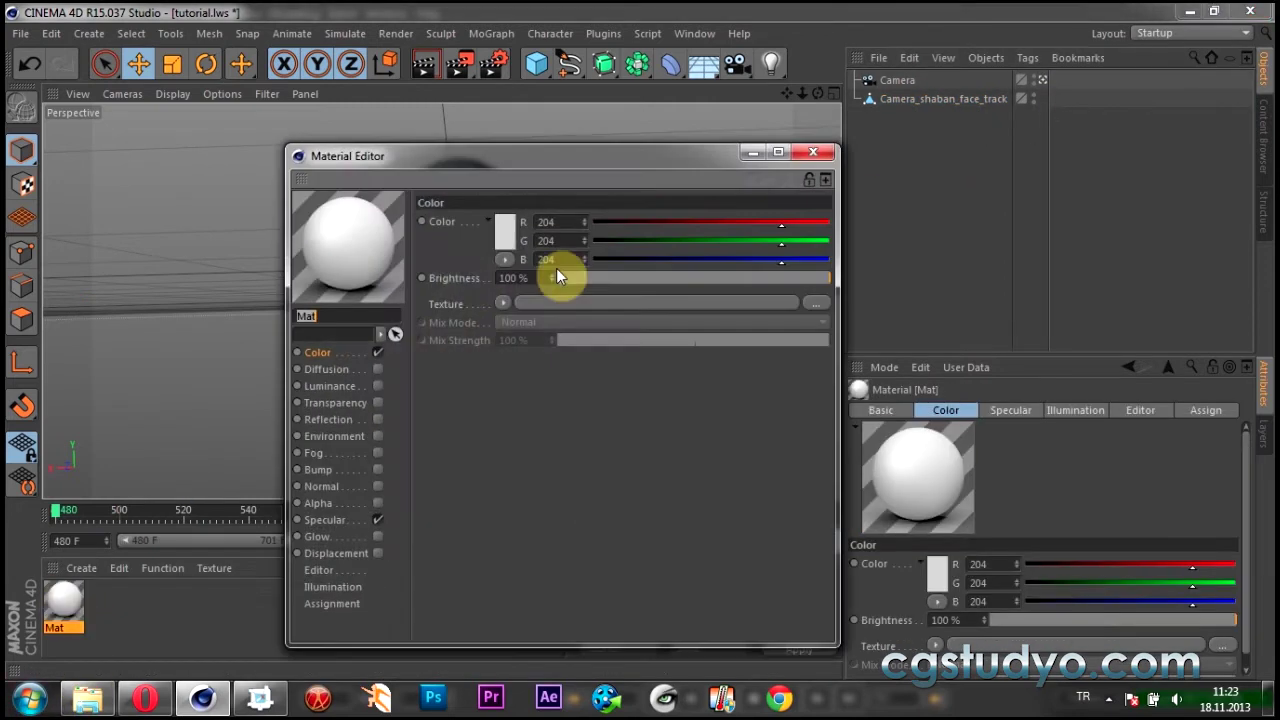
{"action": "left_click", "coordinate": [827, 222]}
{"action": "left_click", "coordinate": [826, 240]}
{"action": "left_click", "coordinate": [826, 259]}
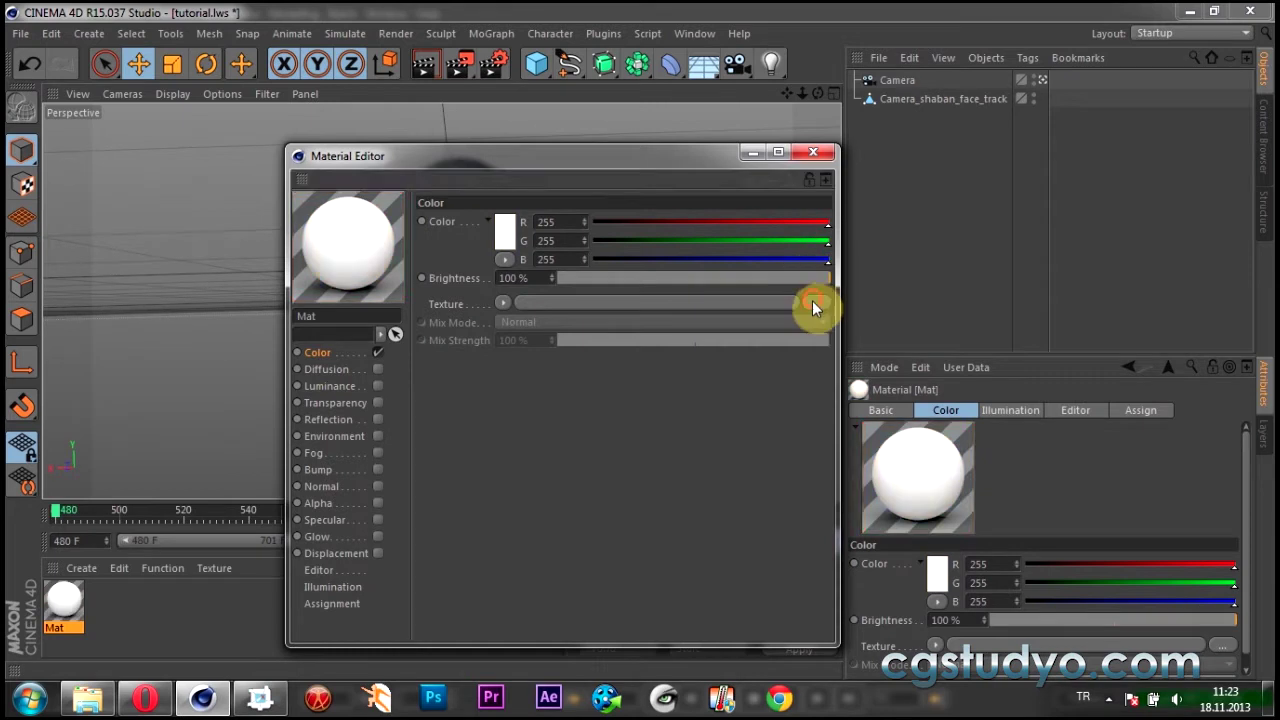
{"action": "left_click", "coordinate": [816, 303]}
{"action": "left_click", "coordinate": [592, 208]}
{"action": "double_click", "coordinate": [866, 366]}
{"action": "left_click", "coordinate": [604, 300]}
{"action": "left_click", "coordinate": [558, 200]}
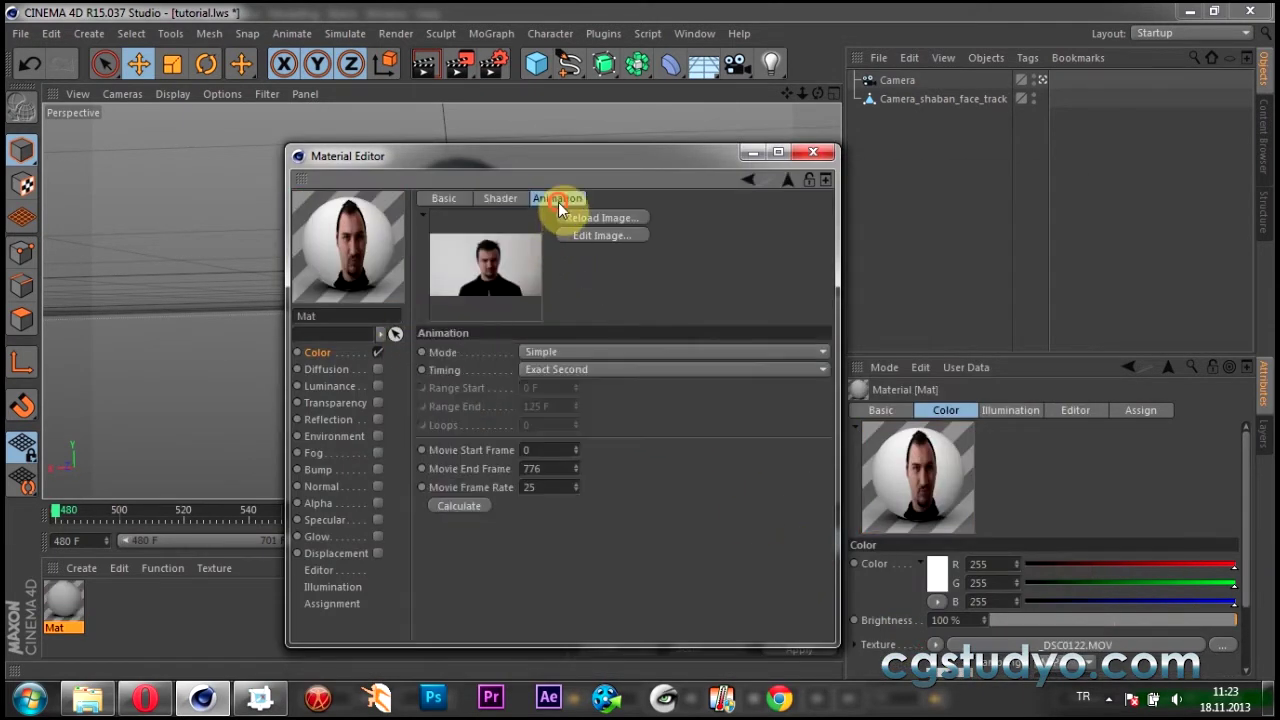
{"action": "left_click", "coordinate": [813, 152]}
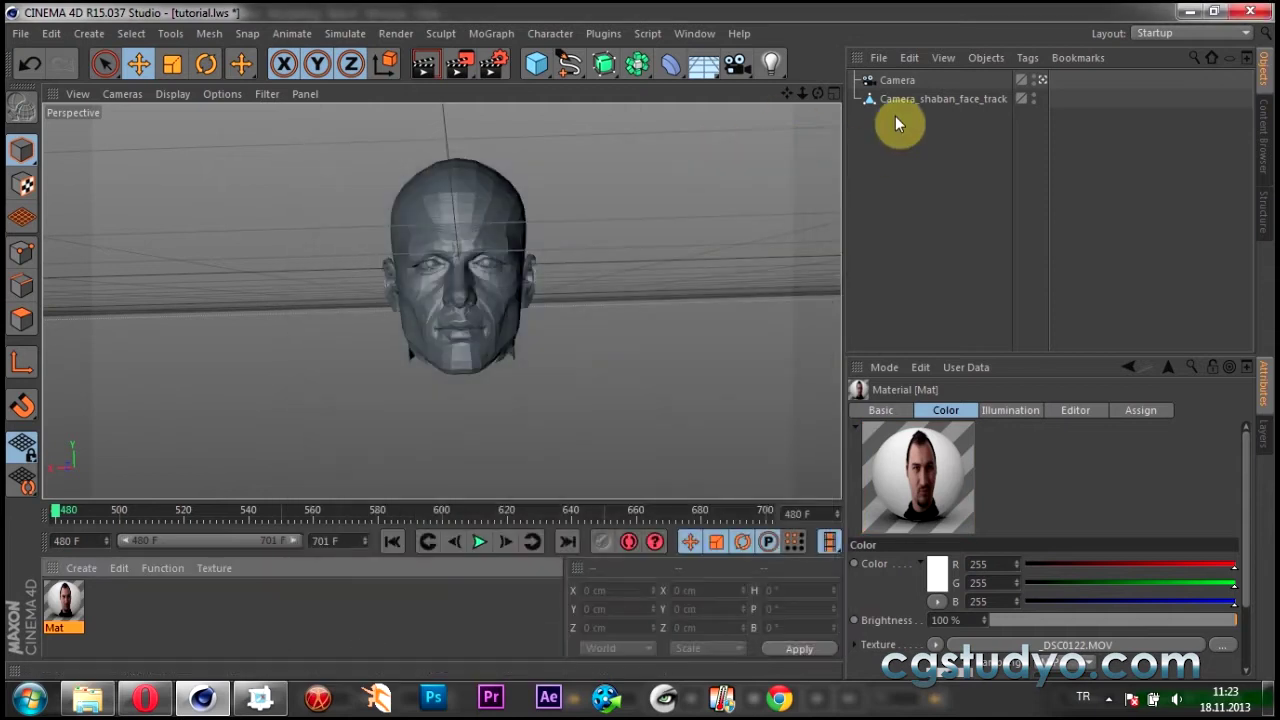
Add a Background object with Mat and a Compositing tag set to Compositing Background.
{"action": "left_click_drag", "start_coordinate": [705, 68], "coordinate": [757, 225]}
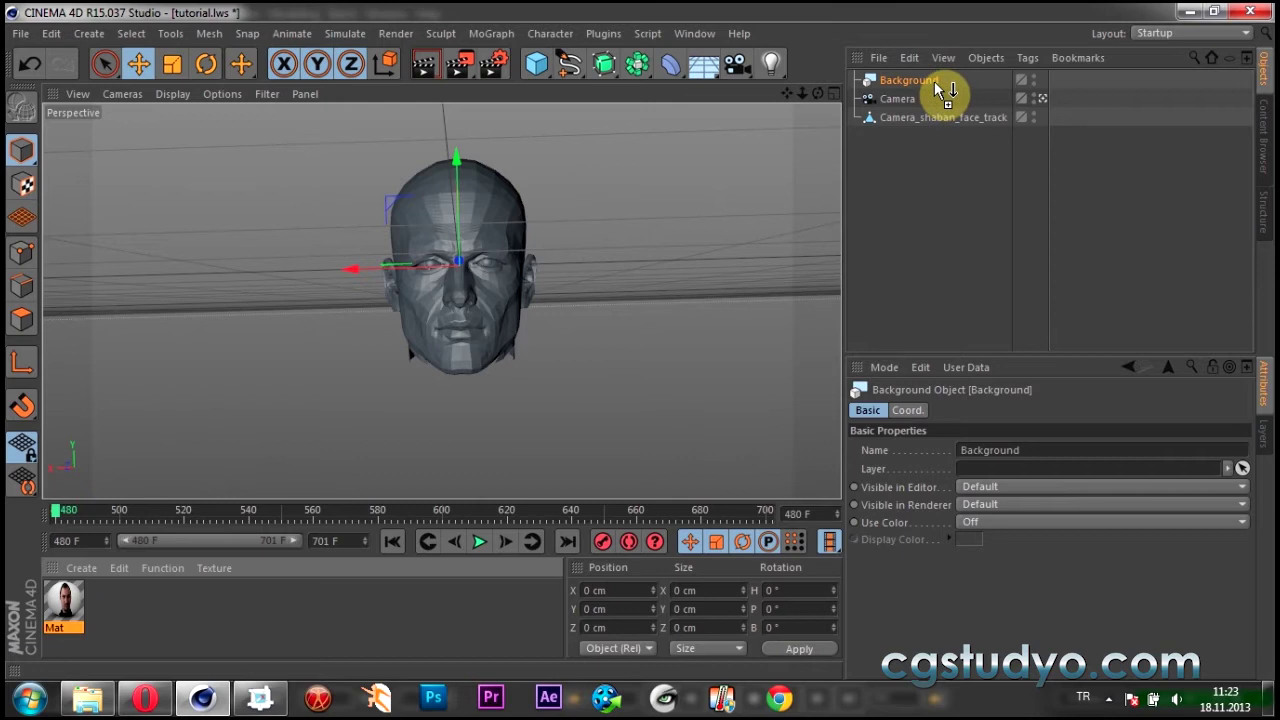
{"action": "left_click_drag", "start_coordinate": [940, 89], "coordinate": [940, 88]}
{"action": "left_click", "coordinate": [900, 80]}
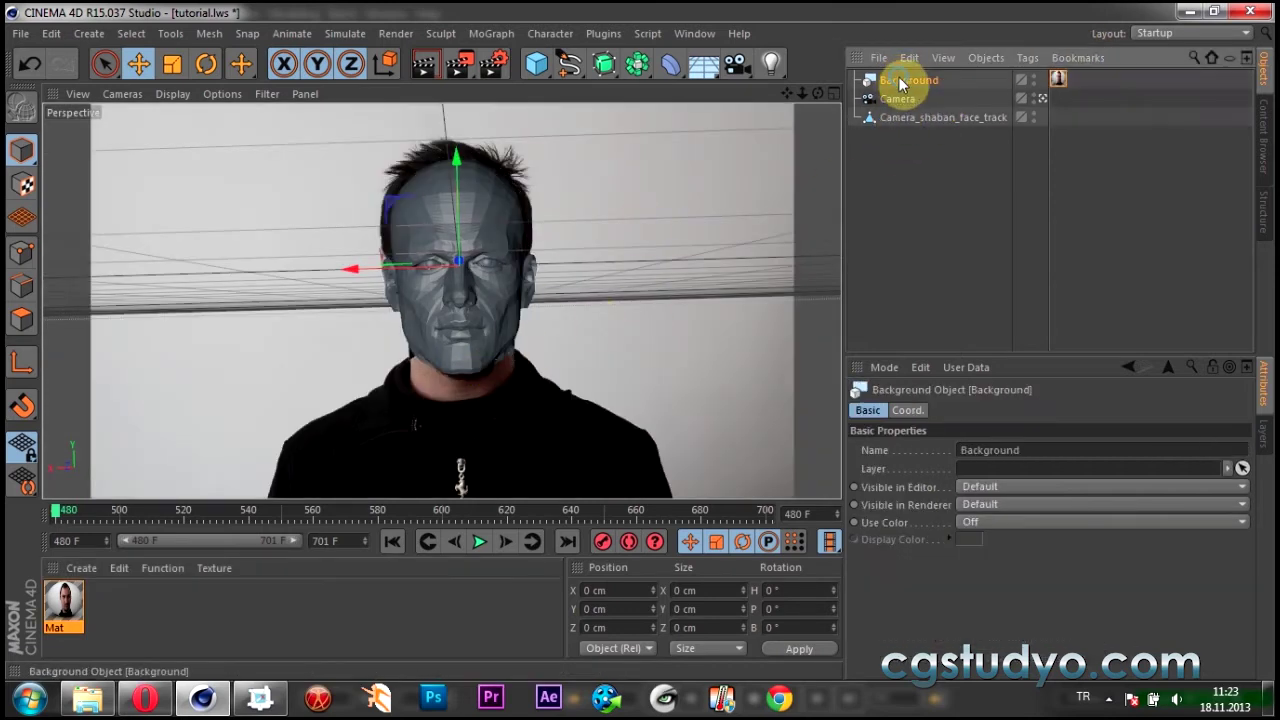
{"action": "right_click", "coordinate": [900, 80]}
{"action": "left_click", "coordinate": [1180, 120]}
{"action": "left_click", "coordinate": [1193, 450]}
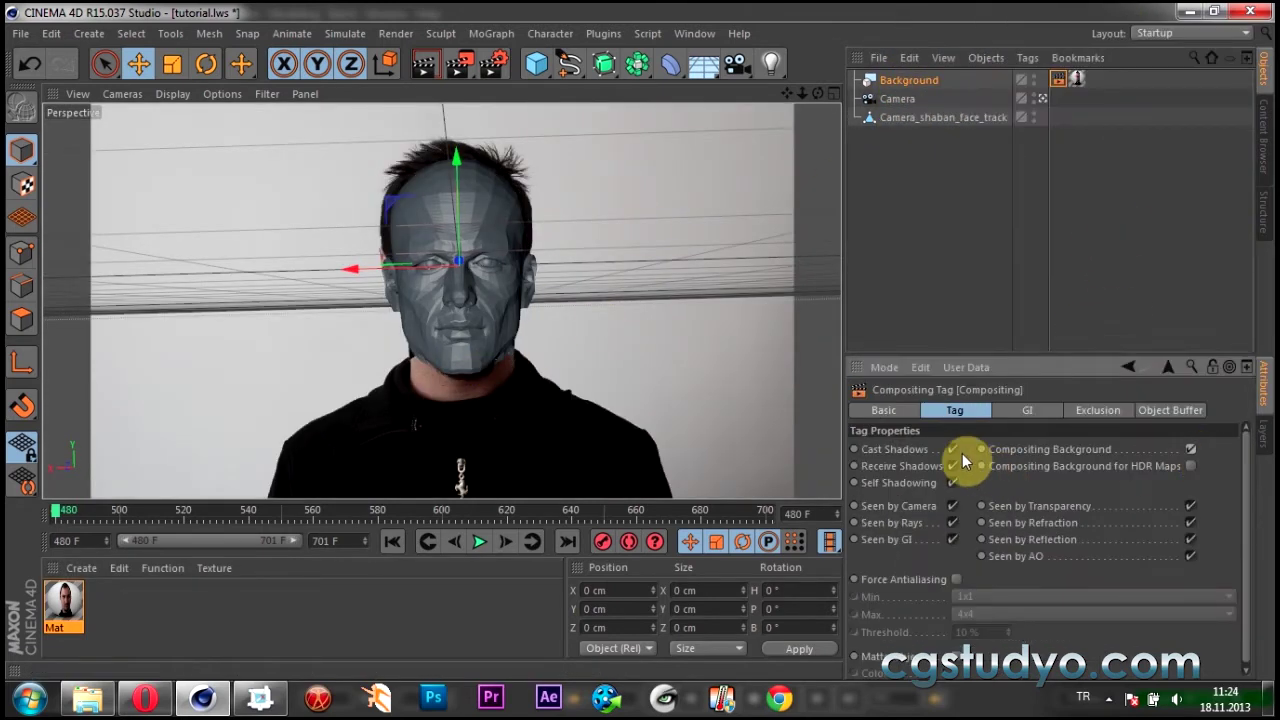
{"action": "left_click", "coordinate": [916, 220]}
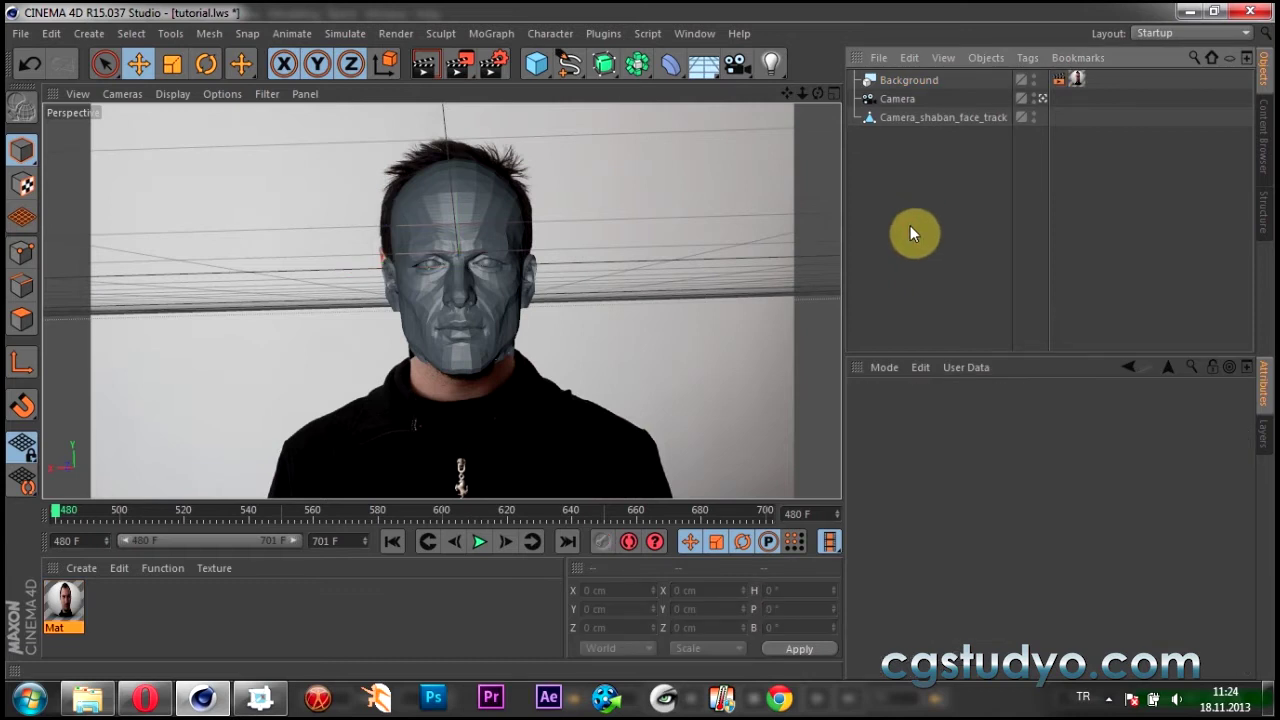
{"action": "mouse_move", "coordinate": [62, 512]}
{"action": "left_mouse_down"}
{"action": "mouse_move", "coordinate": [408, 496]}
{"action": "mouse_move", "coordinate": [510, 512]}
{"action": "mouse_move", "coordinate": [40, 540]}
{"action": "left_mouse_up"}
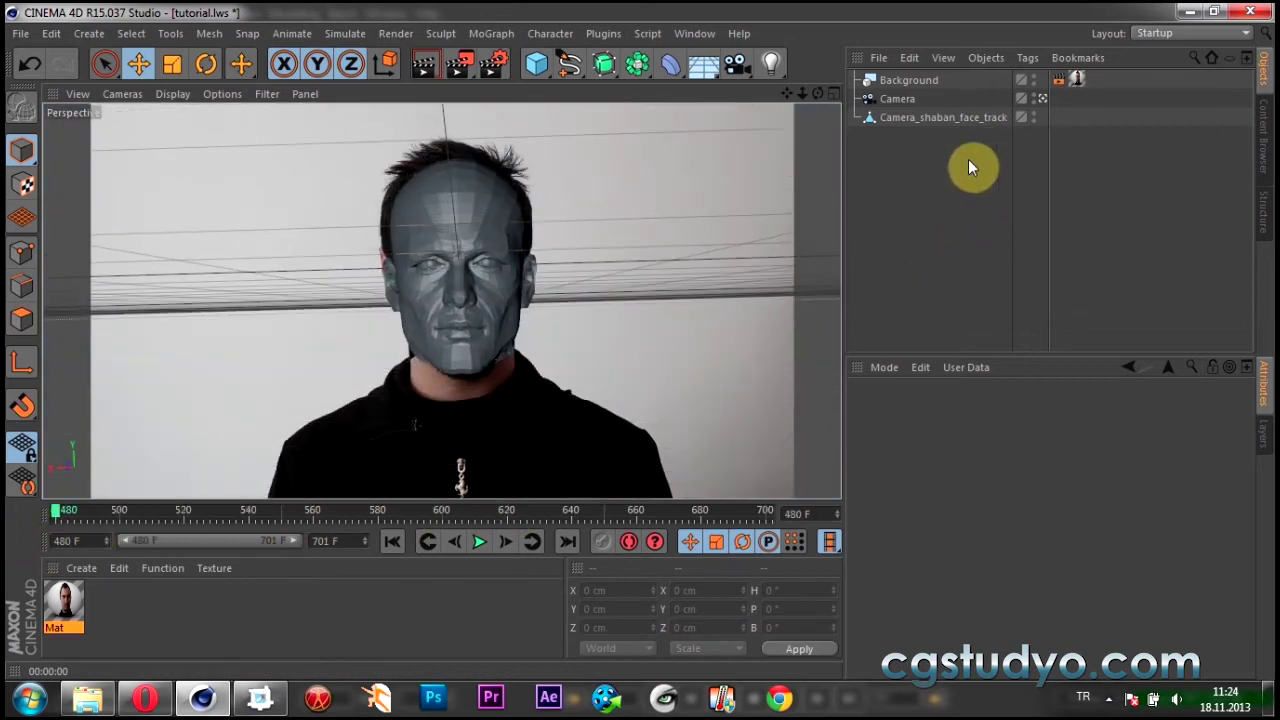
Give the face mesh a Compositing Background tag and apply Mat with Frontal projection.
{"action": "left_click", "coordinate": [477, 217]}
{"action": "right_click", "coordinate": [935, 117]}
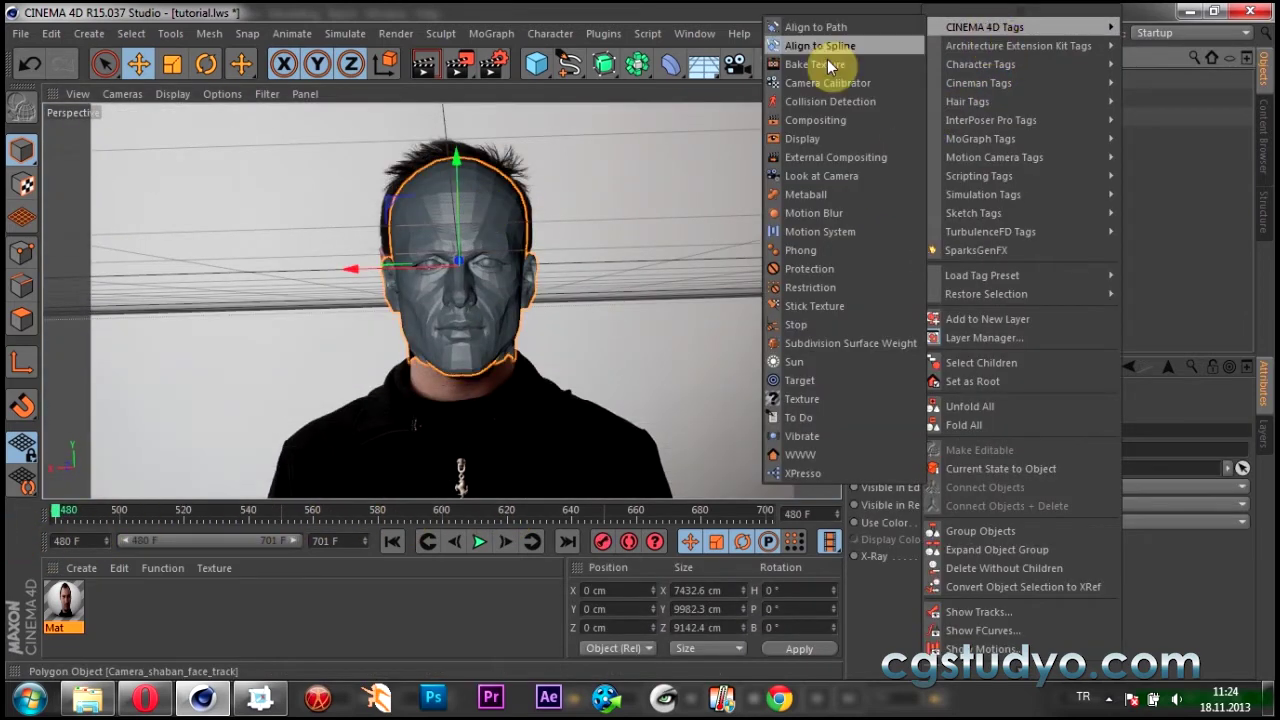
{"action": "left_click", "coordinate": [810, 120]}
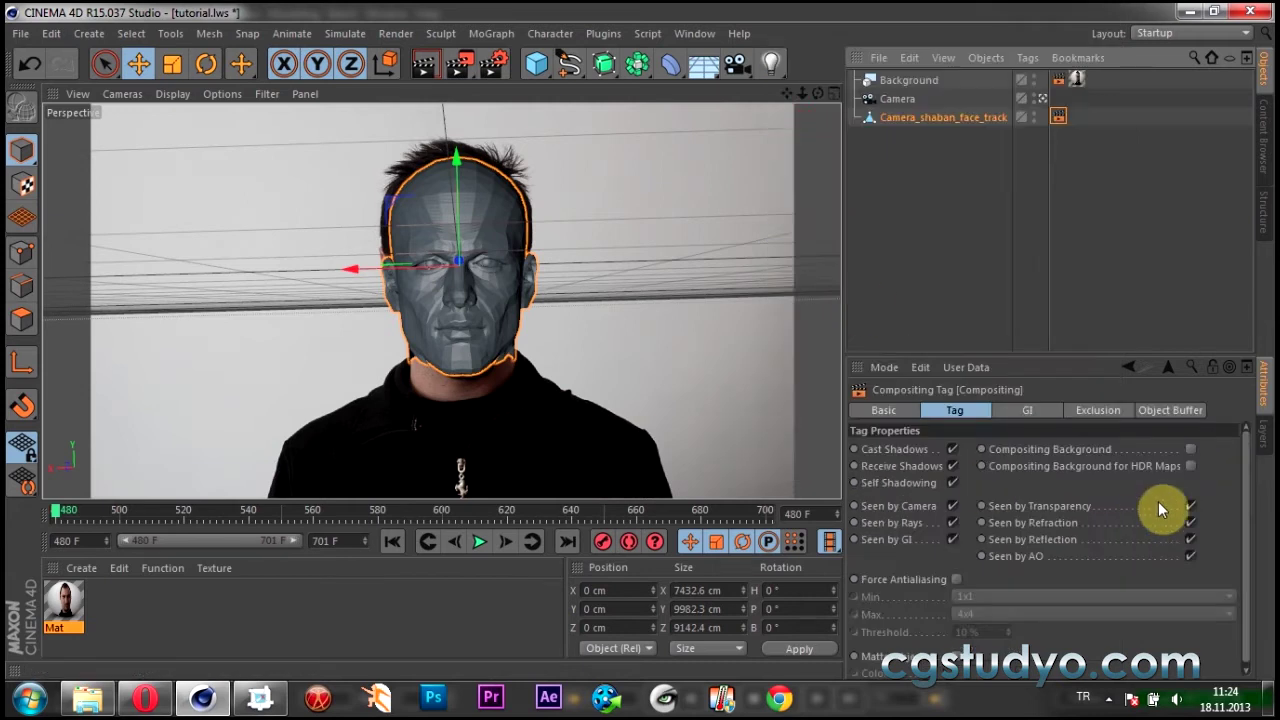
{"action": "left_click", "coordinate": [1190, 449]}
{"action": "left_click", "coordinate": [921, 160]}
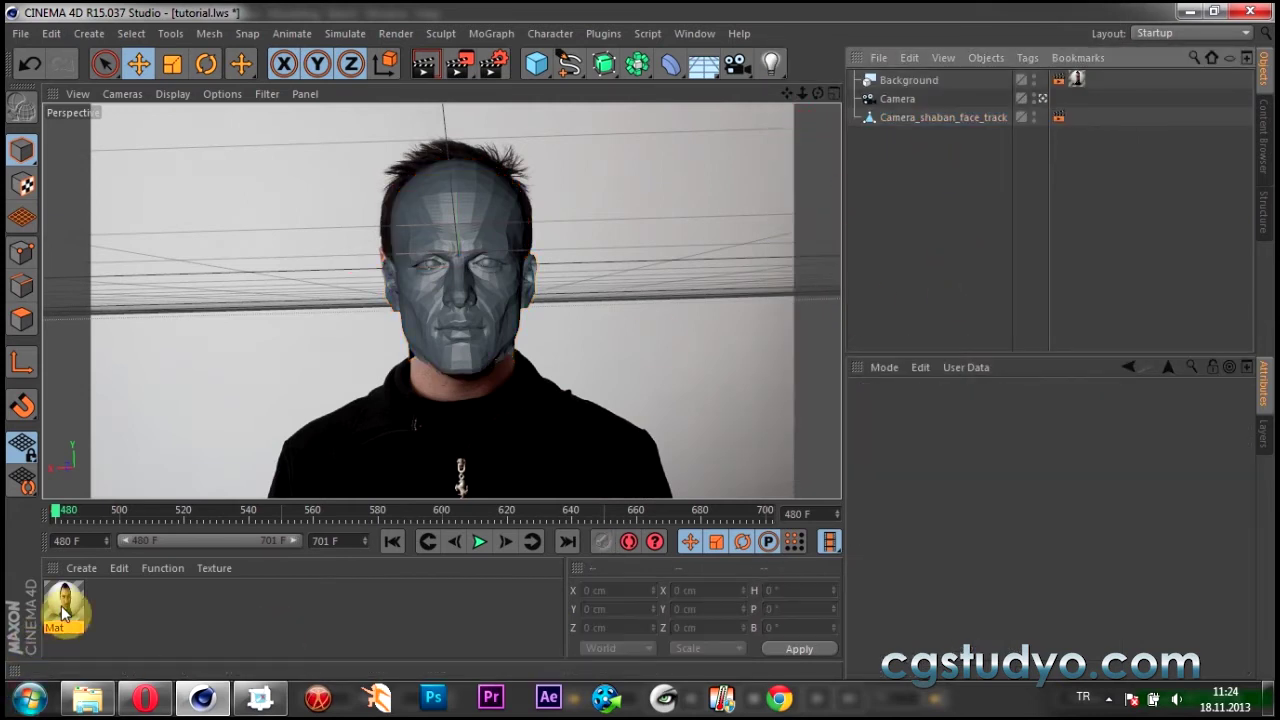
{"action": "left_click_drag", "start_coordinate": [62, 613], "coordinate": [1075, 120]}
{"action": "left_click", "coordinate": [1017, 485]}
{"action": "left_click", "coordinate": [1015, 577]}
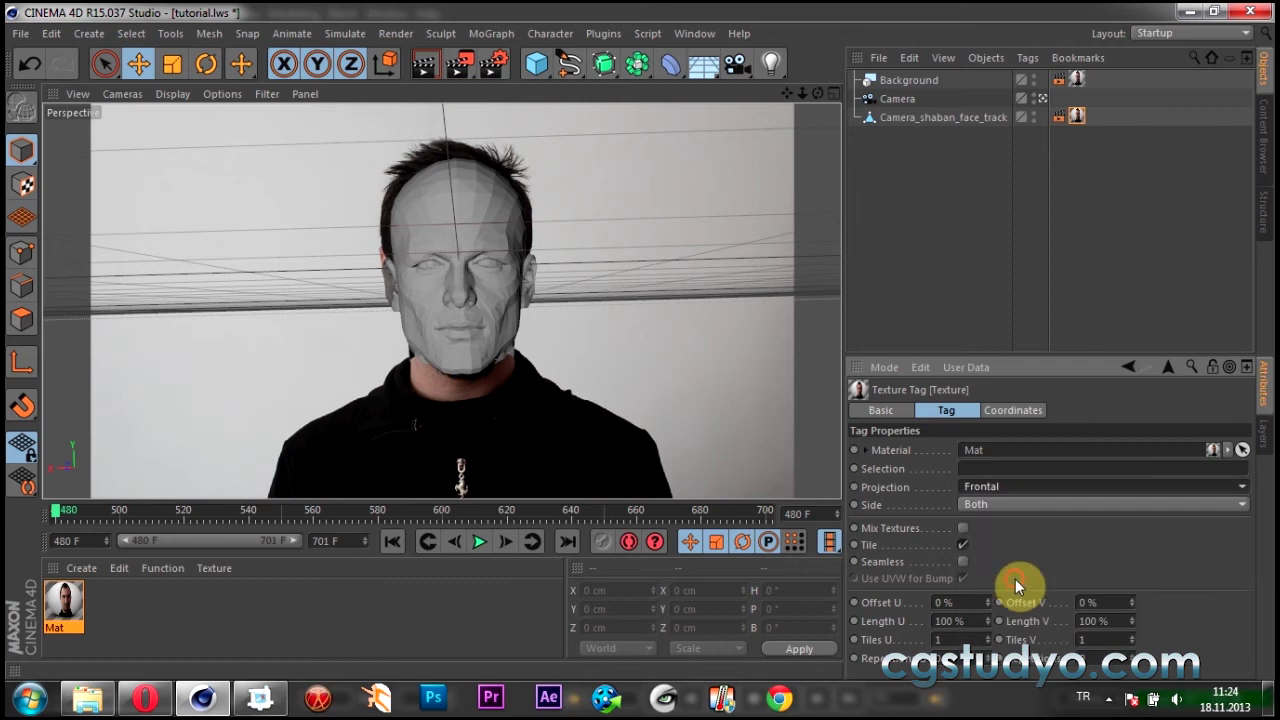
{"action": "left_click", "coordinate": [921, 230]}
Render a preview of the scene and adjust the viewport display options.
{"action": "left_click", "coordinate": [424, 70]}
{"action": "left_click", "coordinate": [1058, 116]}
{"action": "left_click", "coordinate": [953, 174]}
{"action": "left_click", "coordinate": [224, 93]}
{"action": "left_click", "coordinate": [257, 190]}
{"action": "left_click", "coordinate": [222, 93]}
{"action": "left_click", "coordinate": [254, 192]}
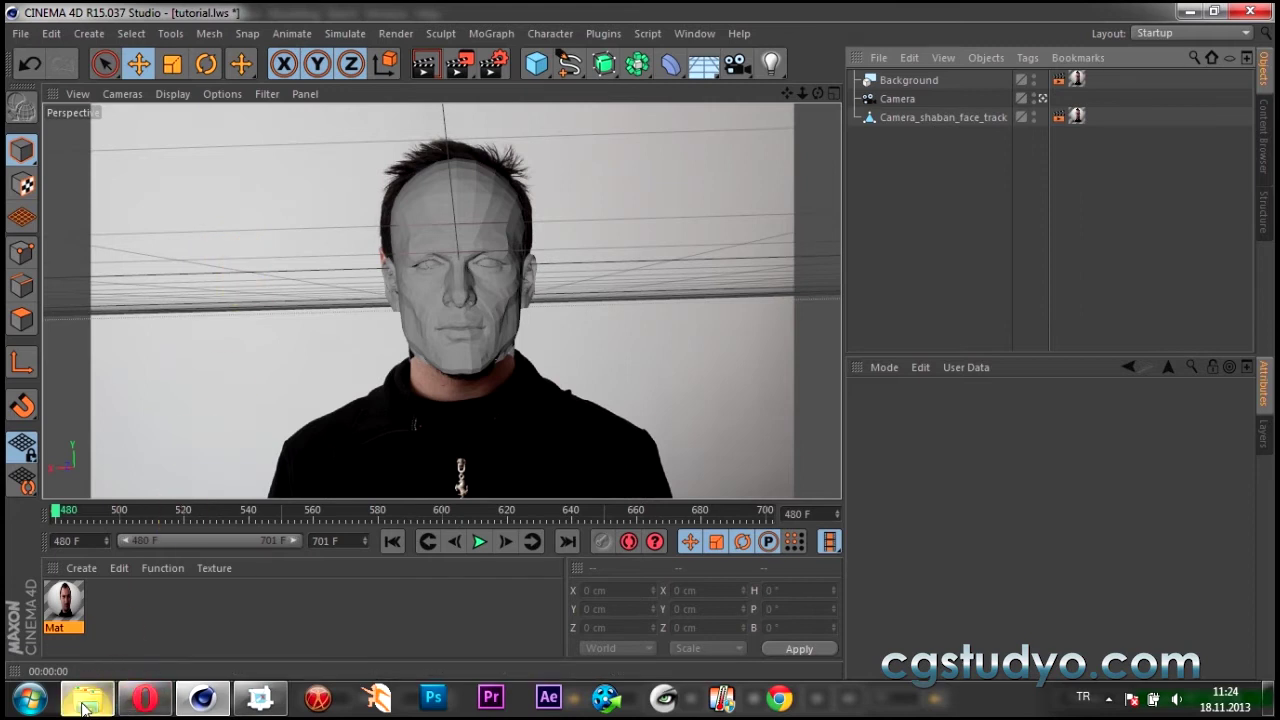
Add an area light and position it above the tracked head.
{"action": "left_click", "coordinate": [771, 68]}
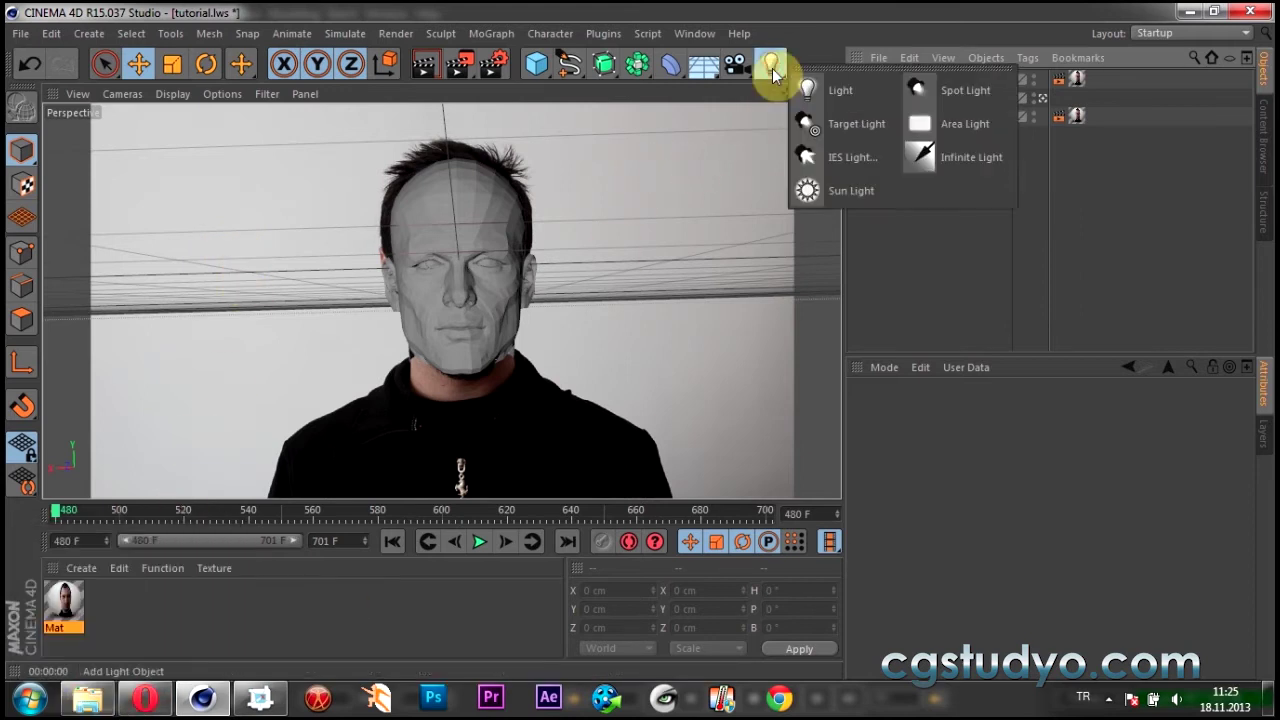
{"action": "left_click", "coordinate": [945, 129]}
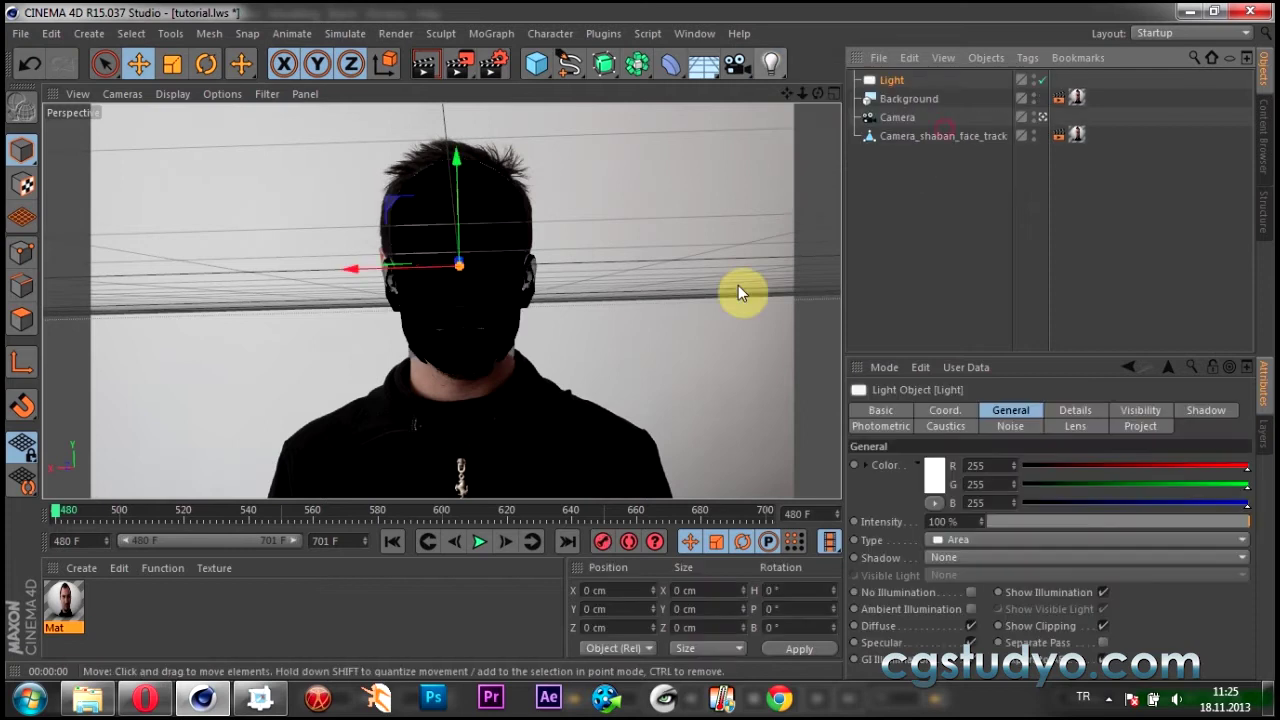
{"action": "mouse_move", "coordinate": [439, 267]}
{"action": "left_mouse_down"}
{"action": "mouse_move", "coordinate": [467, 294]}
{"action": "mouse_move", "coordinate": [669, 213]}
{"action": "left_mouse_up"}
{"action": "left_click", "coordinate": [684, 164]}
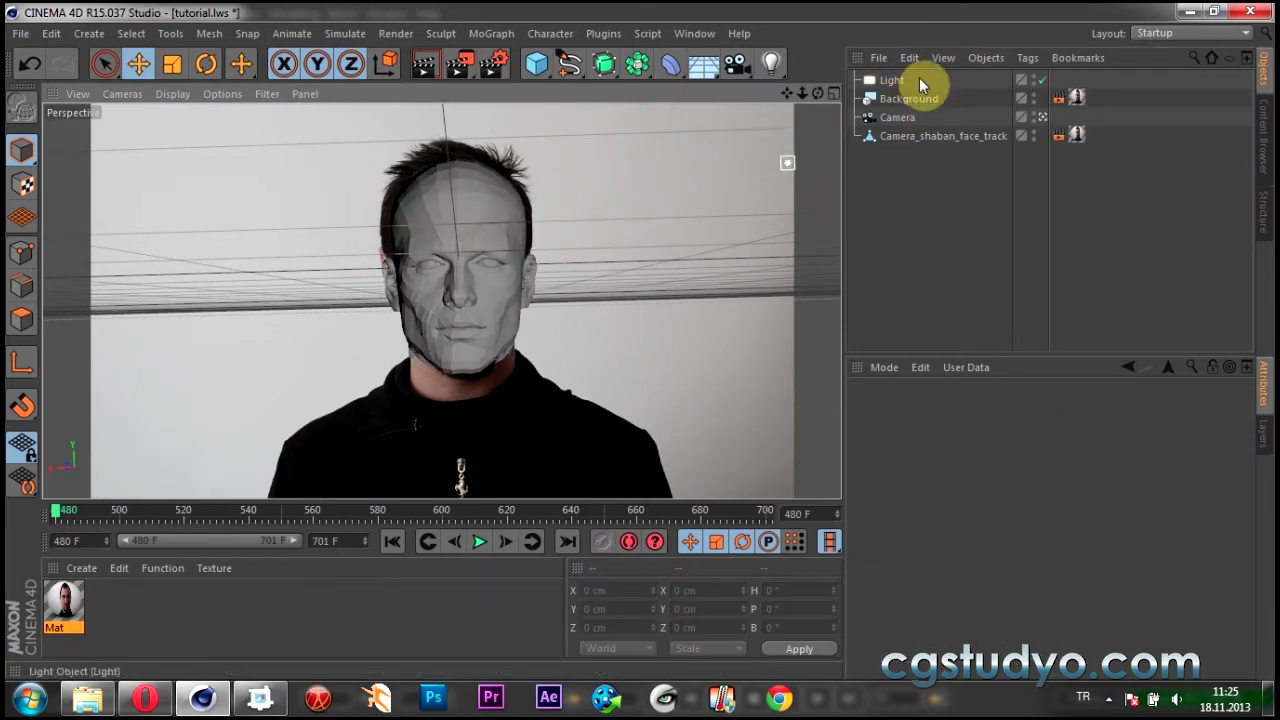
{"action": "left_click", "coordinate": [919, 79]}
{"action": "mouse_move", "coordinate": [730, 172]}
{"action": "left_mouse_down"}
{"action": "mouse_move", "coordinate": [474, 199]}
{"action": "mouse_move", "coordinate": [527, 131]}
{"action": "mouse_move", "coordinate": [551, 143]}
{"action": "left_mouse_up"}
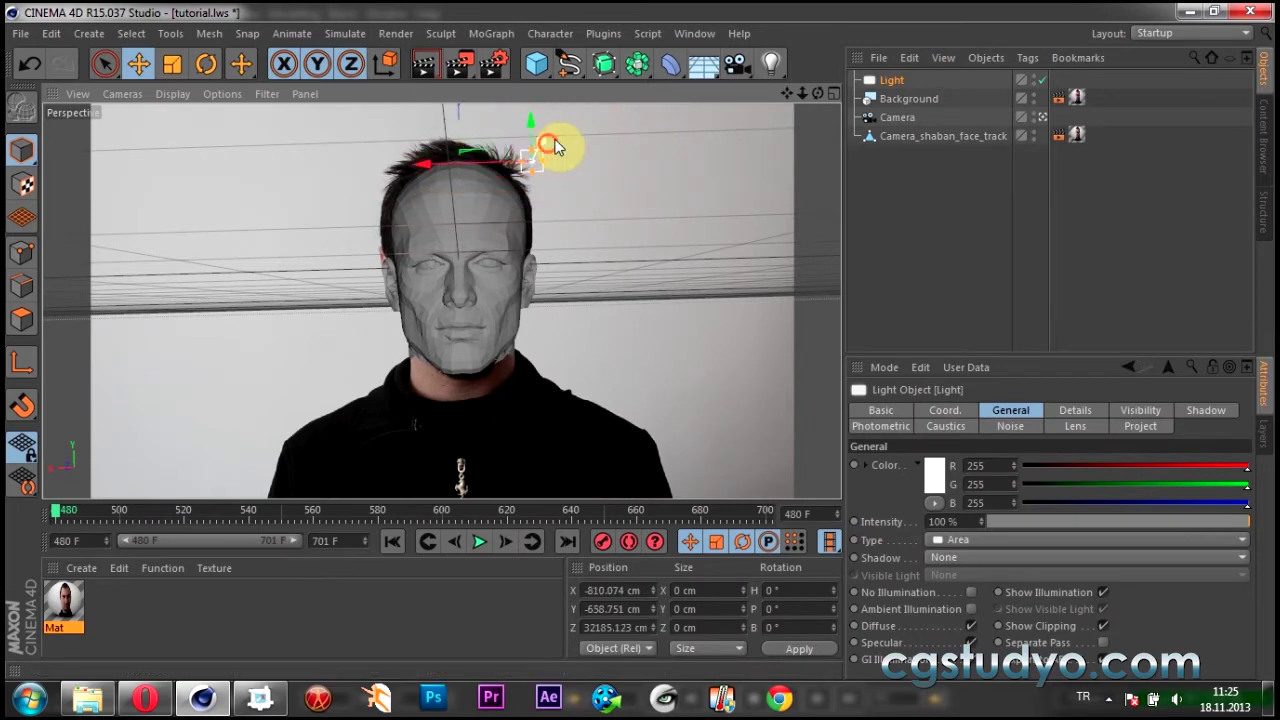
Search the Content Browser presets for 'hdri', load HDRI 011, and add a Sky object.
{"action": "left_click", "coordinate": [694, 33]}
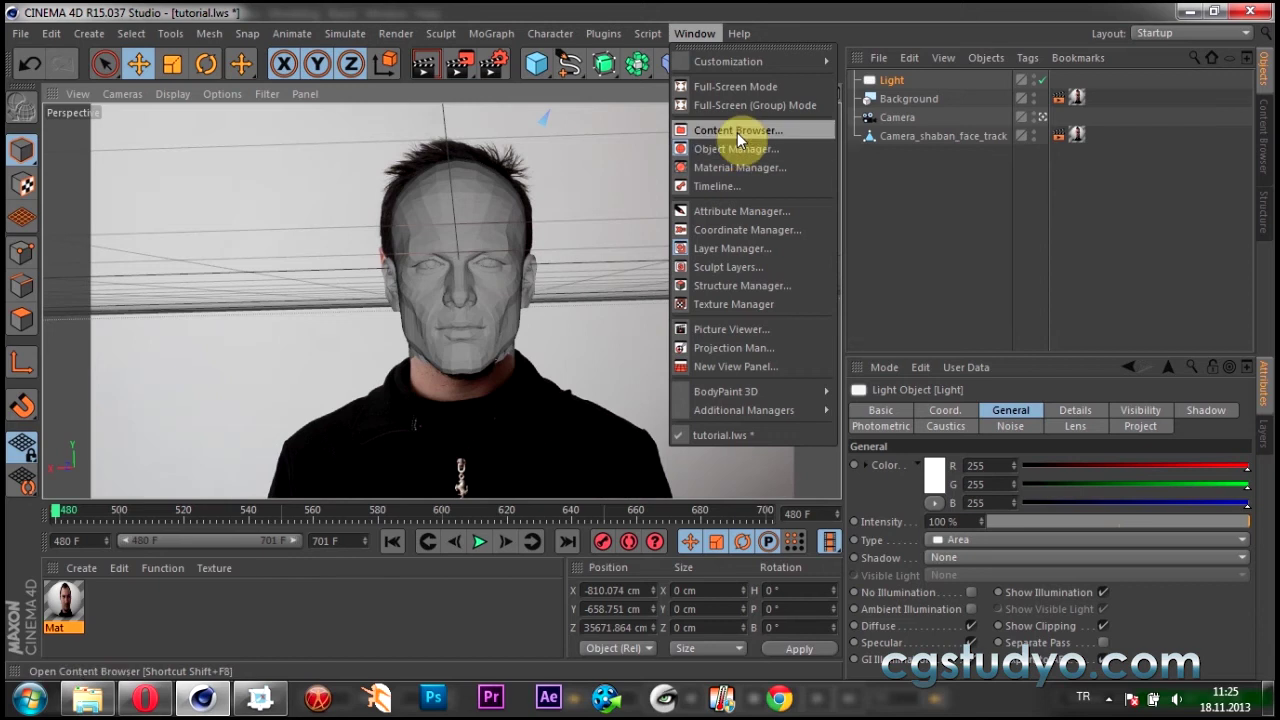
{"action": "left_click", "coordinate": [370, 244]}
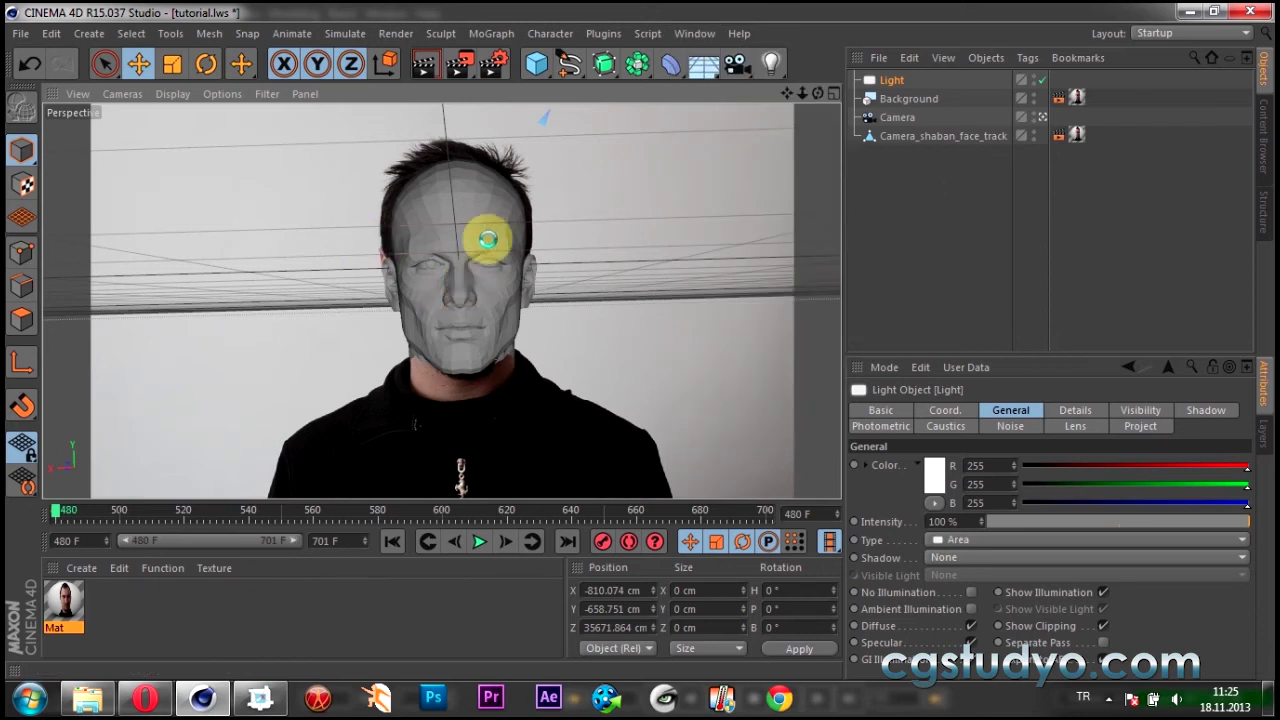
{"action": "key", "text": "shift+F8"}
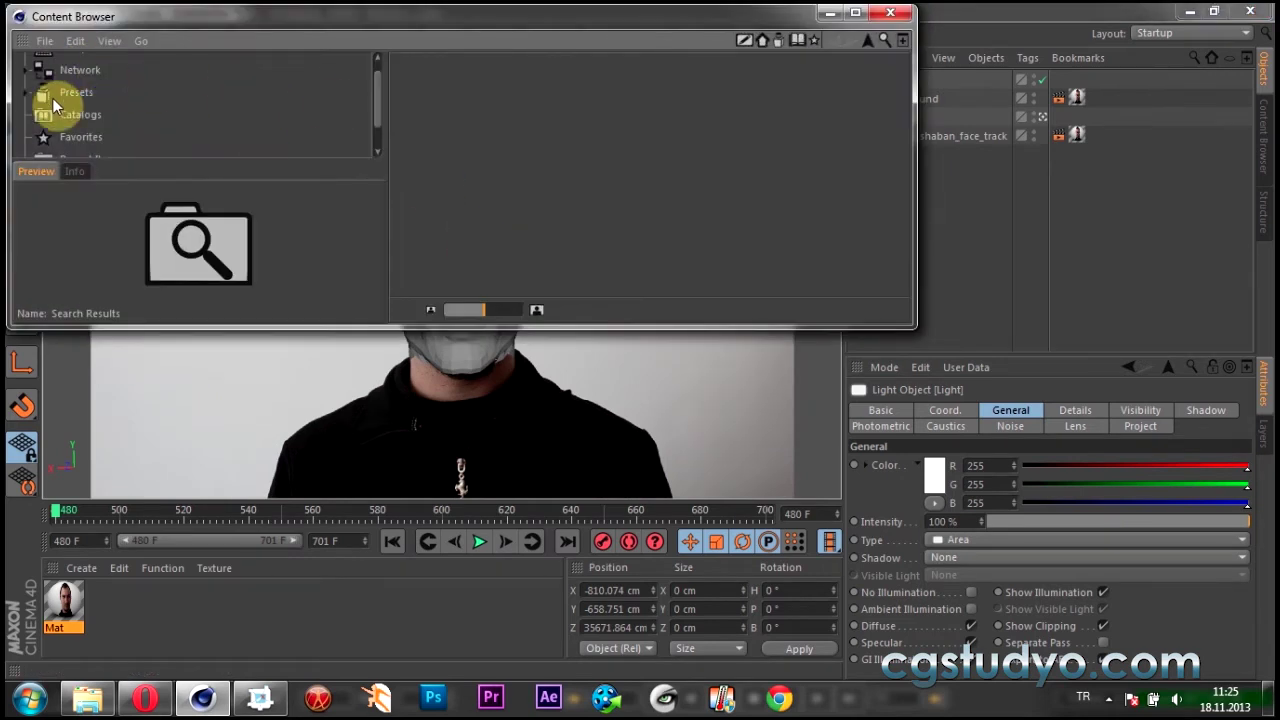
{"action": "right_click", "coordinate": [53, 98]}
{"action": "left_click", "coordinate": [80, 163]}
{"action": "type", "text": "hdri"}
{"action": "key", "text": "Return"}
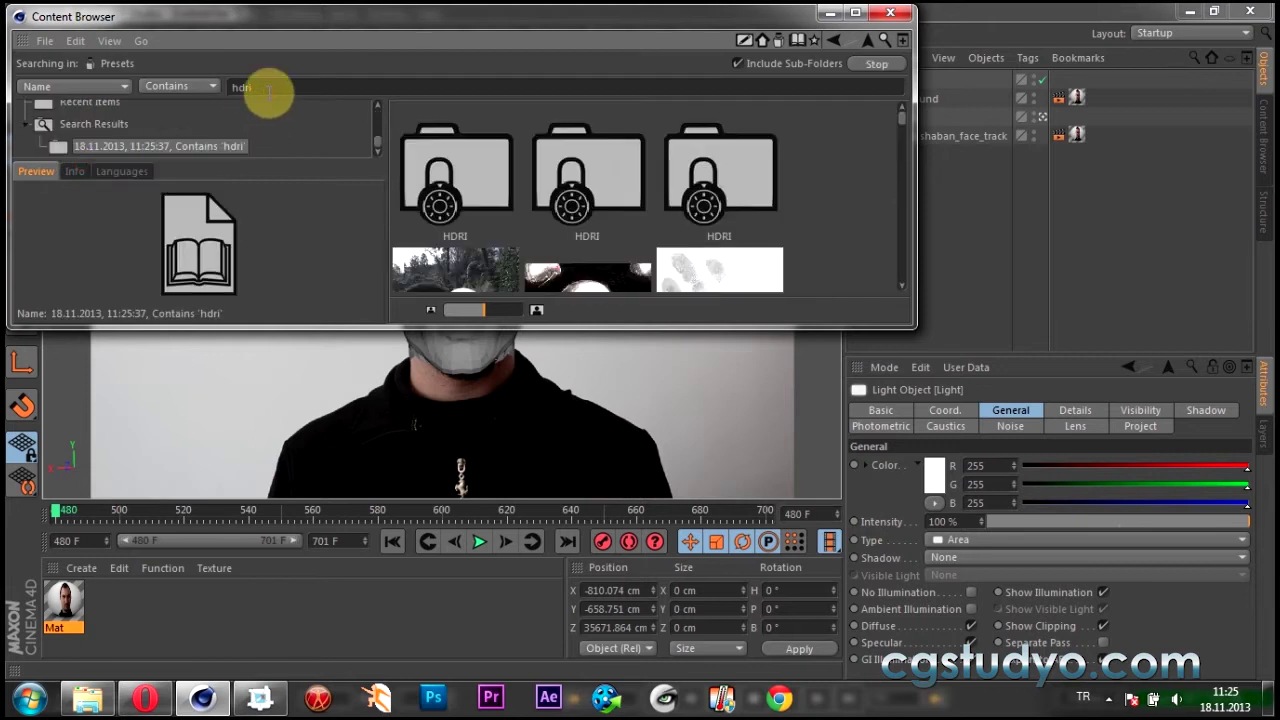
{"action": "left_click_drag", "start_coordinate": [906, 123], "coordinate": [910, 180]}
{"action": "double_click", "coordinate": [748, 195]}
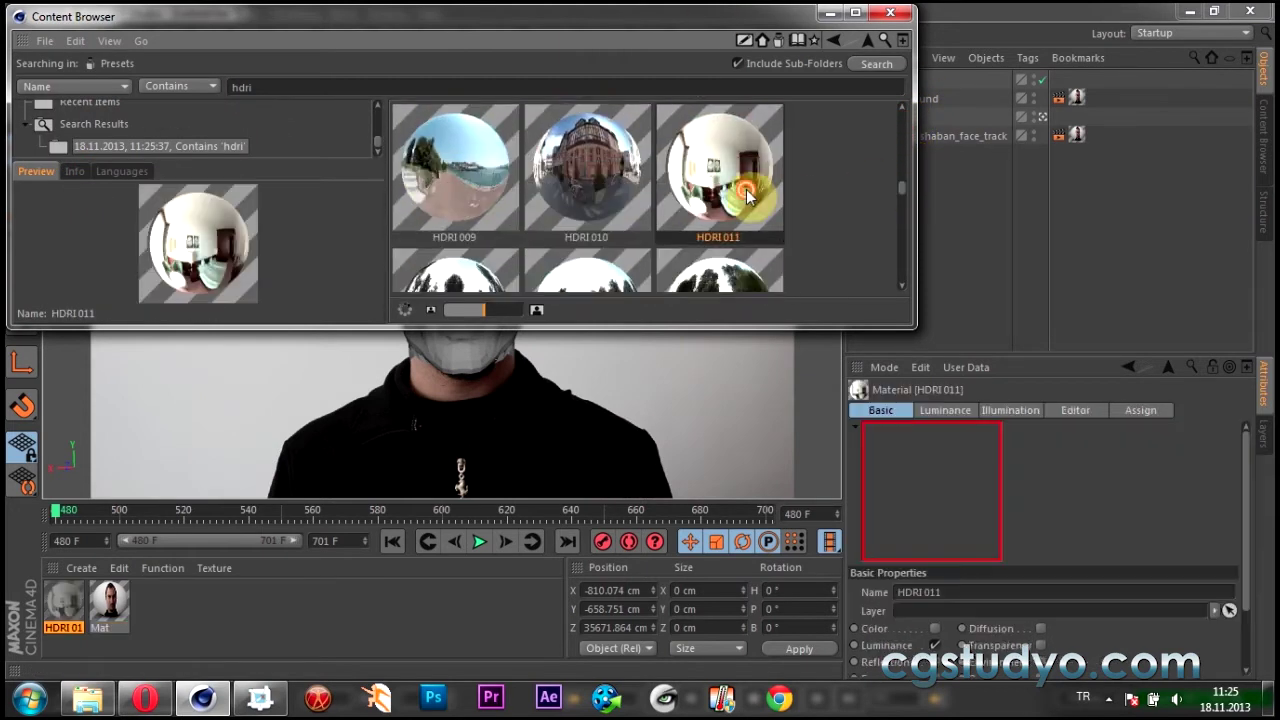
{"action": "left_click", "coordinate": [890, 12]}
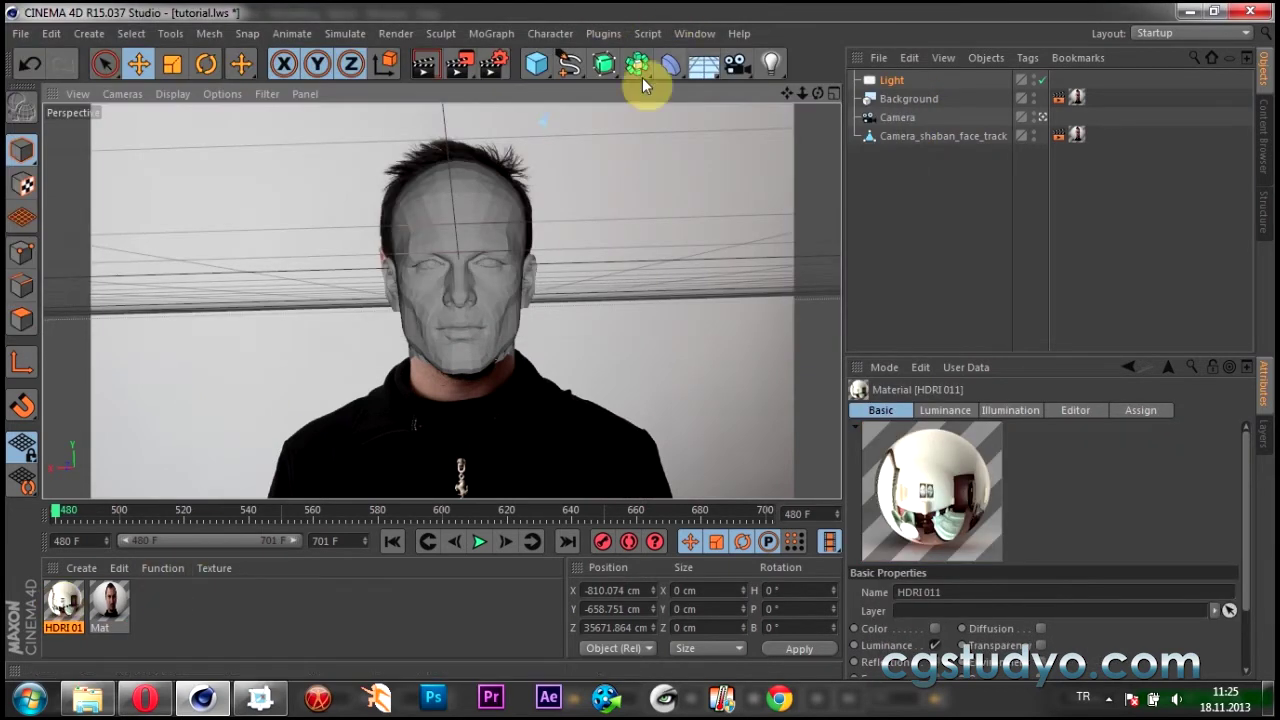
{"action": "left_click_drag", "start_coordinate": [704, 62], "coordinate": [781, 135]}
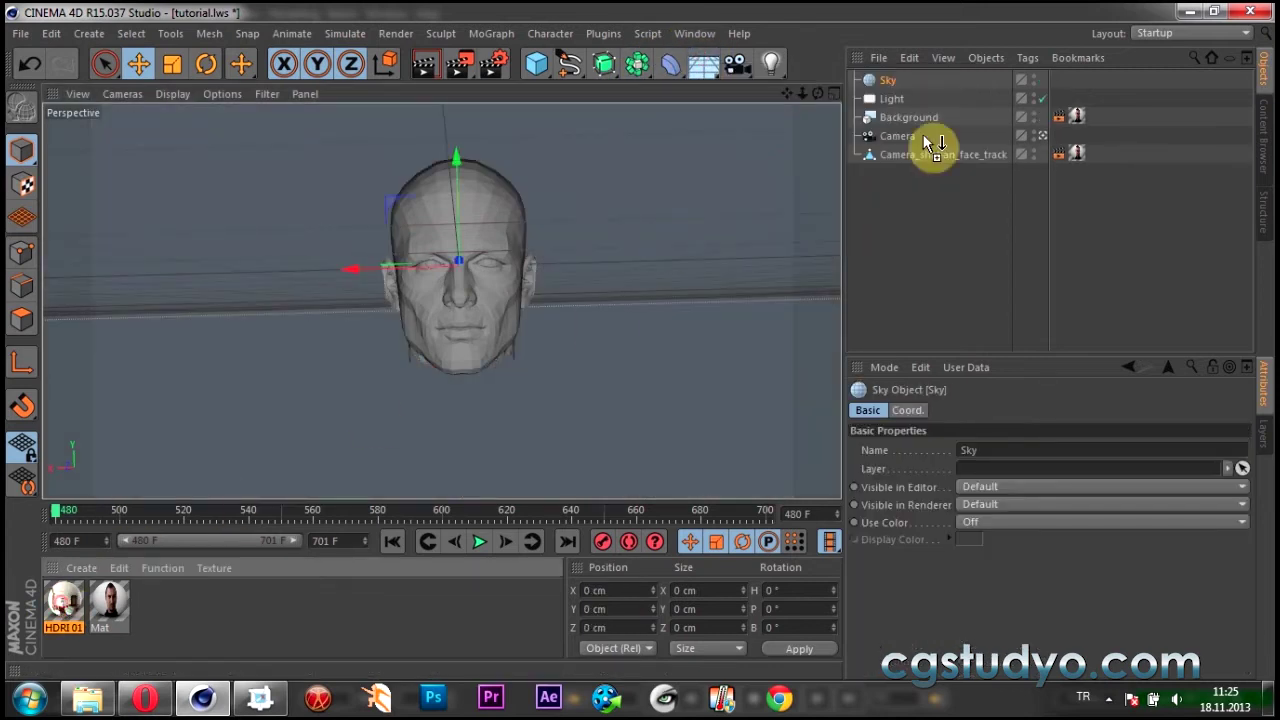
Apply HDRI 011 to the Sky with a Compositing tag disabling Cast Shadows and Seen by Camera.
{"action": "left_click_drag", "start_coordinate": [930, 142], "coordinate": [886, 80]}
{"action": "right_click", "coordinate": [888, 80]}
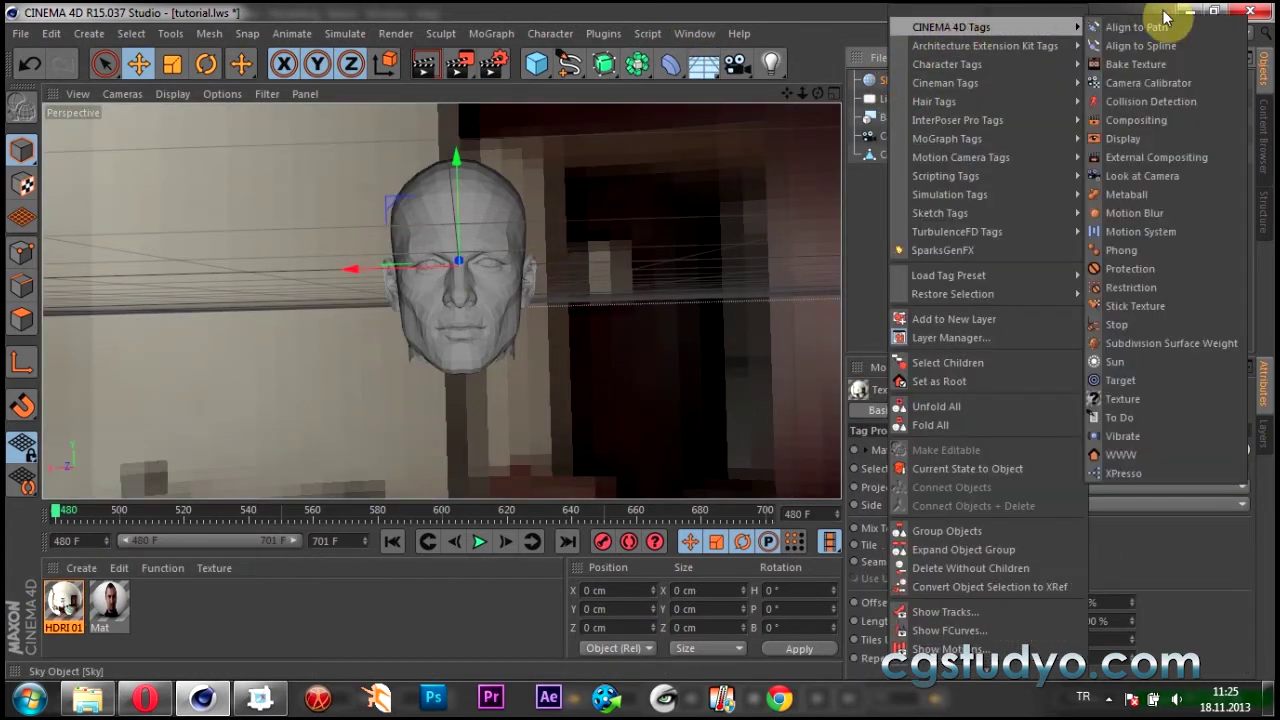
{"action": "left_click", "coordinate": [1145, 122]}
{"action": "left_click", "coordinate": [954, 448]}
{"action": "left_click", "coordinate": [955, 507]}
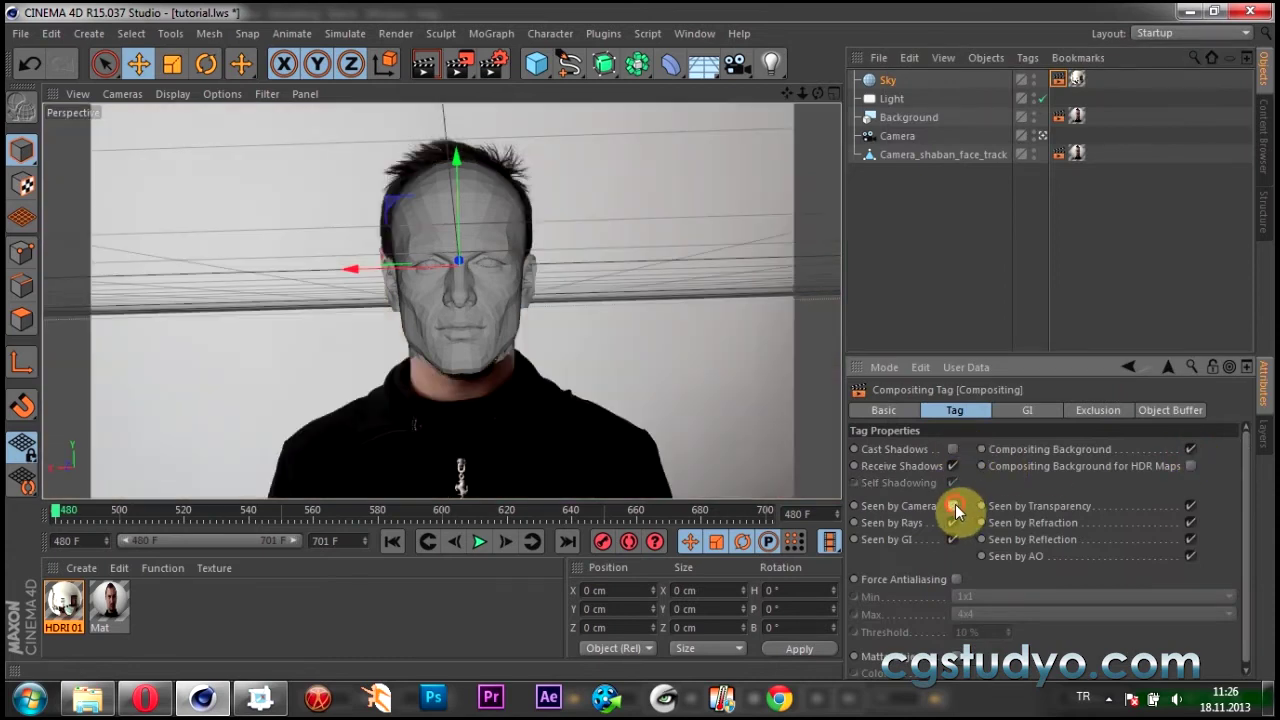
{"action": "left_click", "coordinate": [951, 315]}
{"action": "left_click", "coordinate": [1057, 79]}
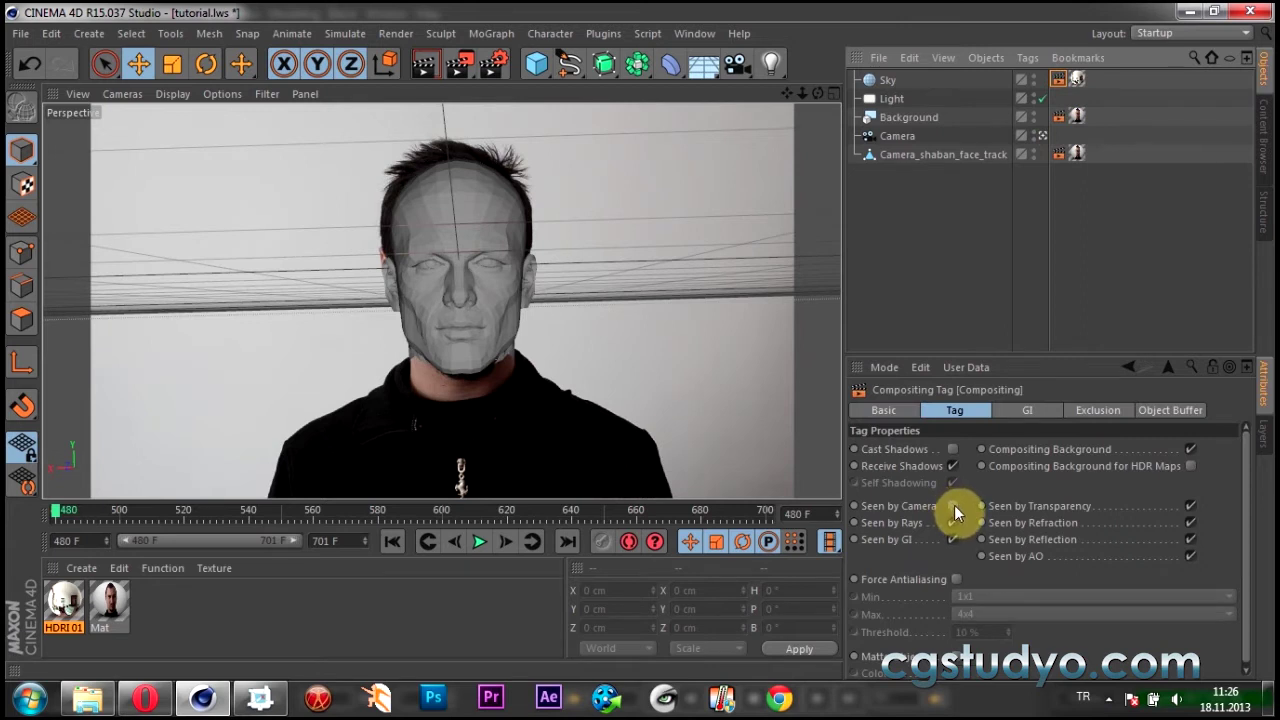
{"action": "left_click", "coordinate": [950, 263]}
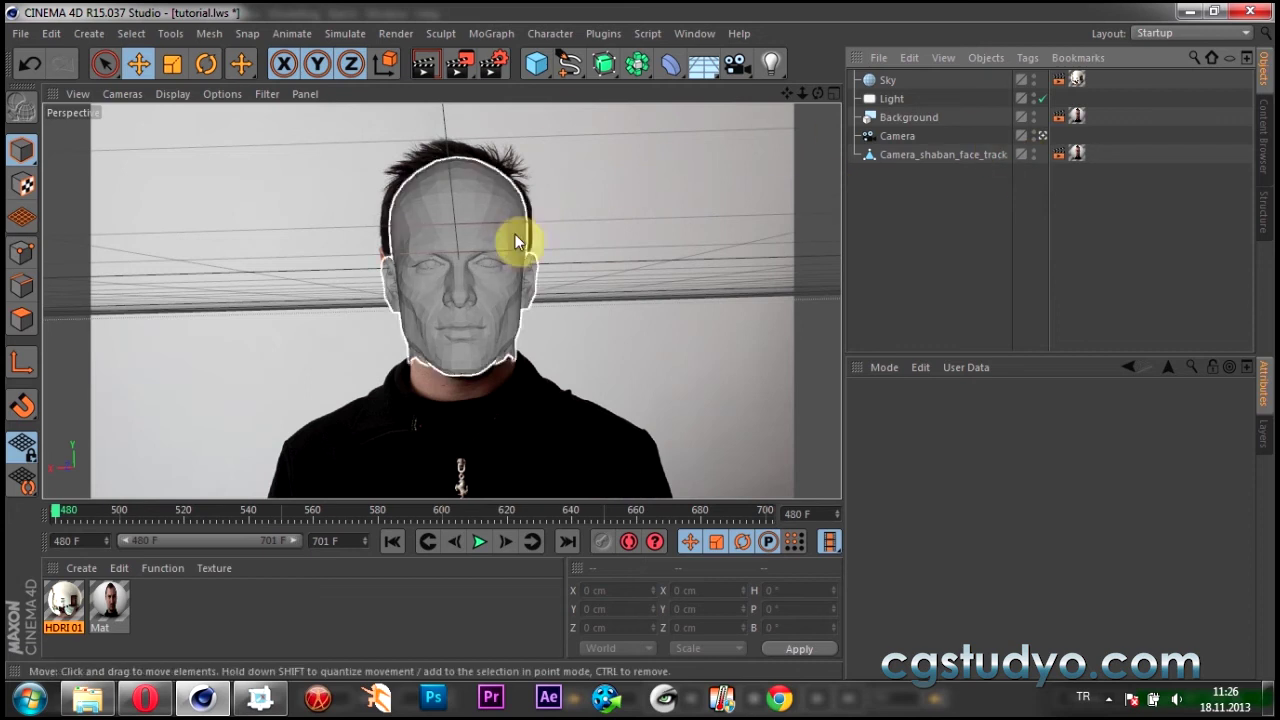
Set the light's shadow type to Area.
{"action": "left_click", "coordinate": [891, 98]}
{"action": "left_click", "coordinate": [1208, 410]}
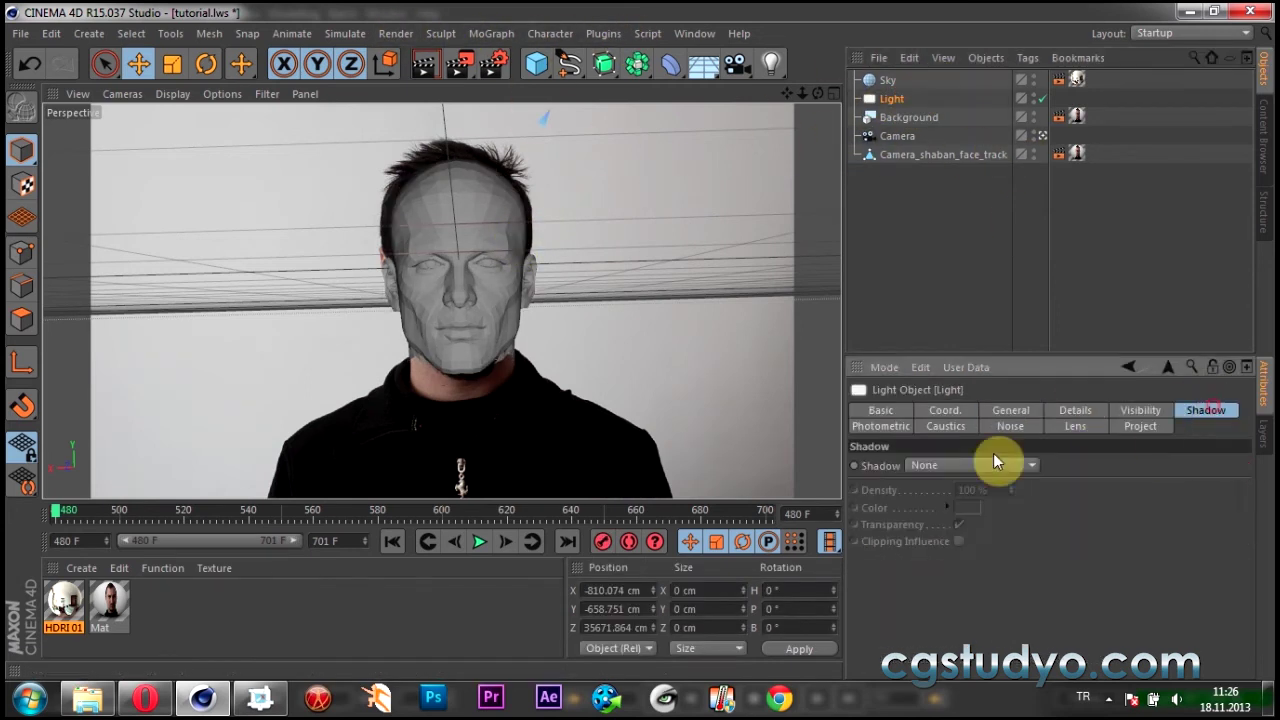
{"action": "left_click", "coordinate": [948, 541]}
{"action": "left_click", "coordinate": [946, 305]}
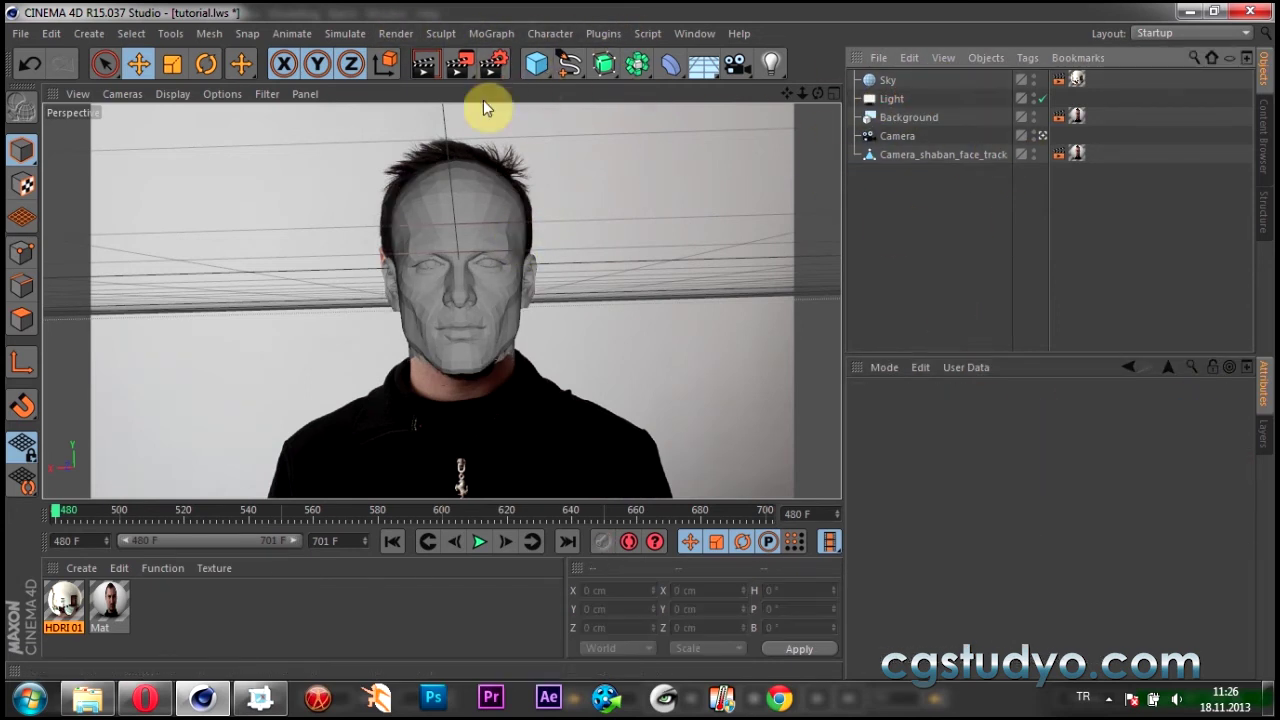
Add Ambient Occlusion to the render settings and render a viewport preview.
{"action": "left_click", "coordinate": [396, 33]}
{"action": "left_click", "coordinate": [440, 250]}
{"action": "left_click", "coordinate": [110, 344]}
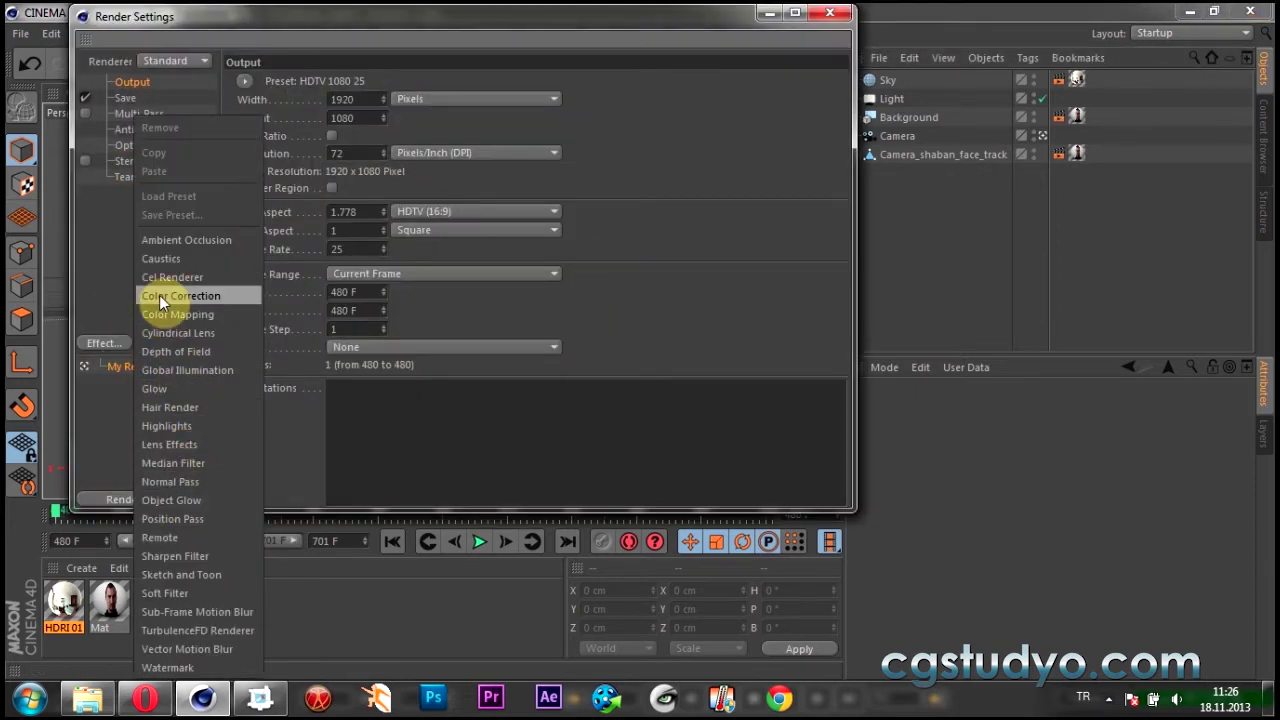
{"action": "left_click", "coordinate": [159, 295]}
{"action": "left_click", "coordinate": [157, 193]}
{"action": "key", "text": "Delete"}
{"action": "left_click", "coordinate": [114, 343]}
{"action": "left_click", "coordinate": [280, 253]}
{"action": "left_click", "coordinate": [830, 12]}
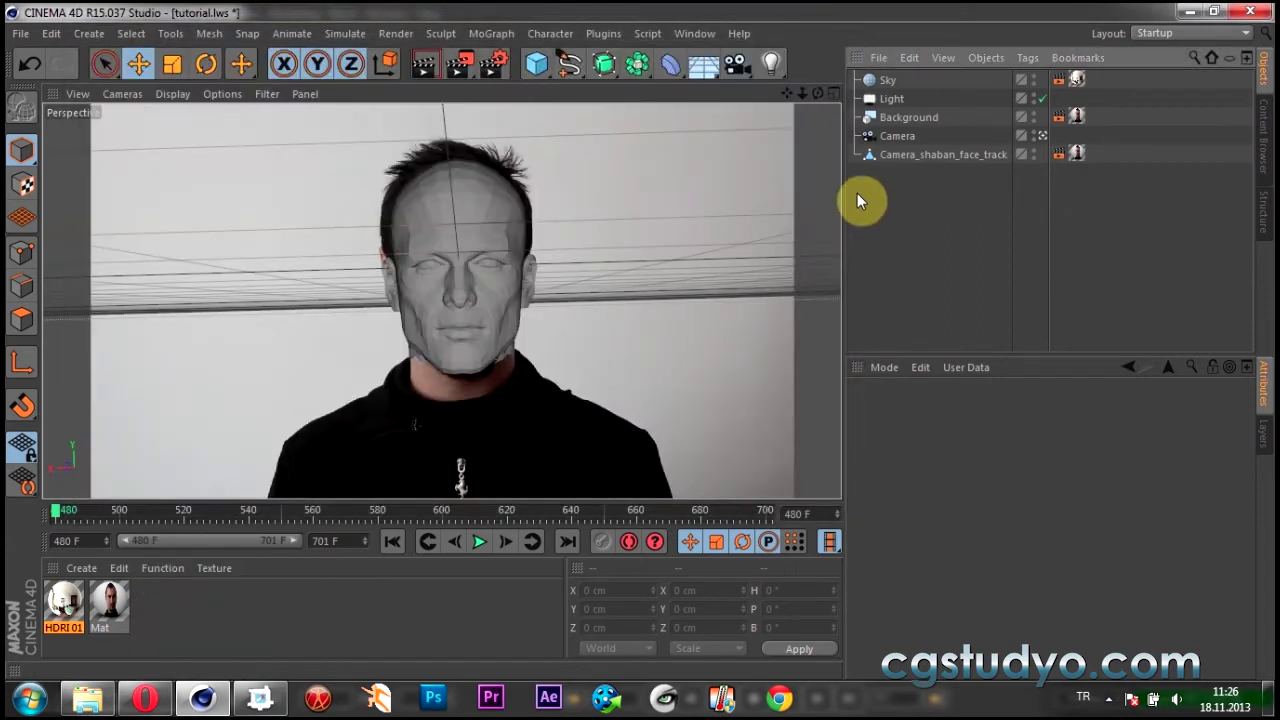
{"action": "left_click", "coordinate": [426, 66]}
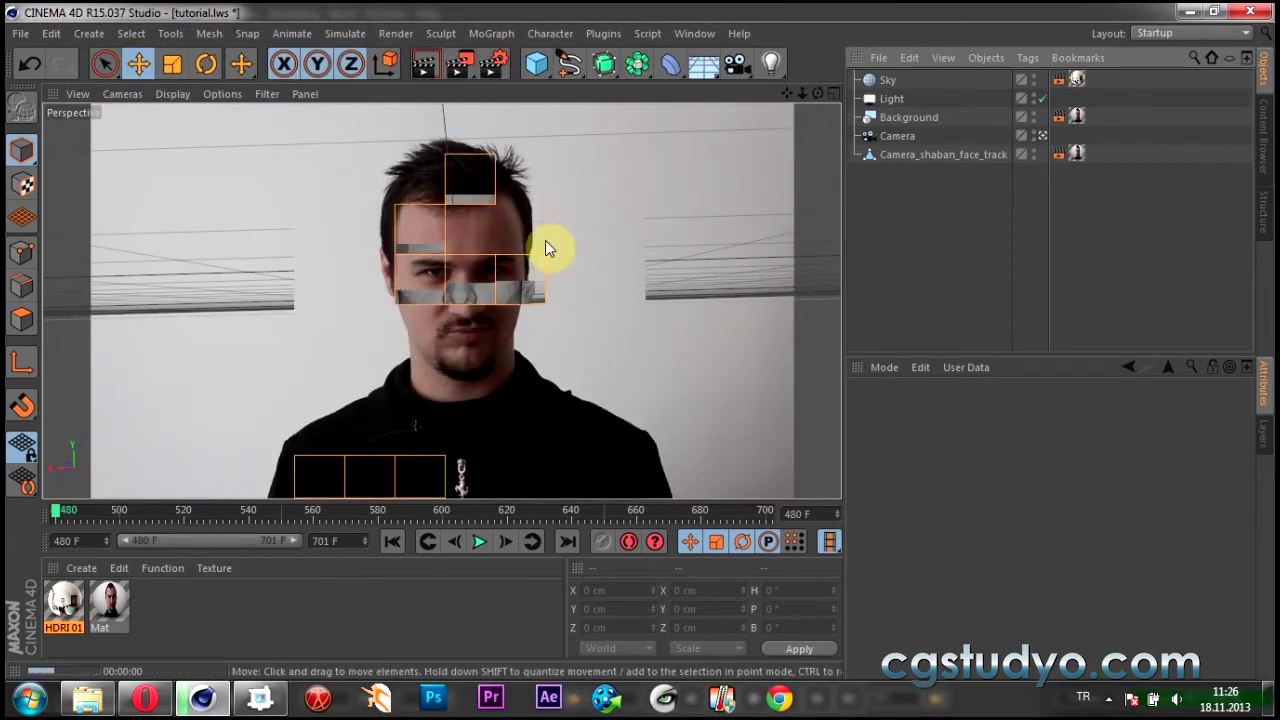
{"action": "left_click", "coordinate": [912, 236]}
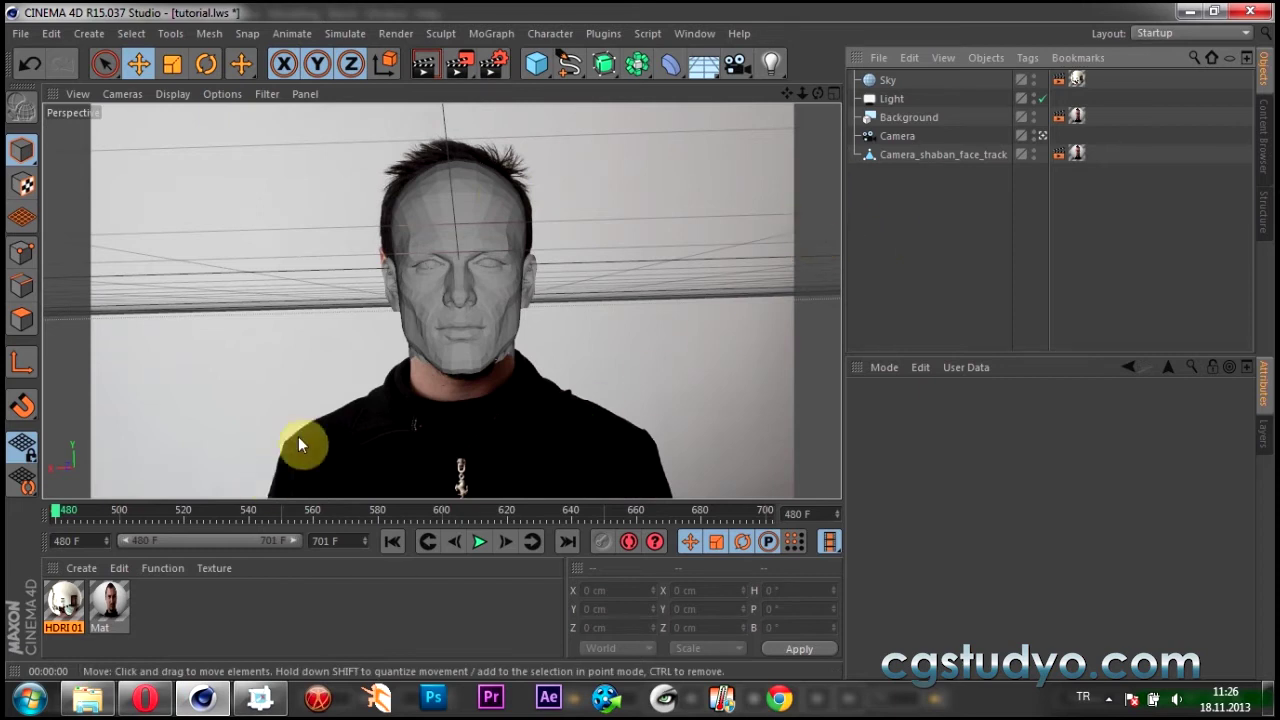
Copy the Thomas Helmet from daft track1.c4d and paste it into tutorial.lws.
{"action": "left_click", "coordinate": [20, 33]}
{"action": "left_click", "coordinate": [45, 62]}
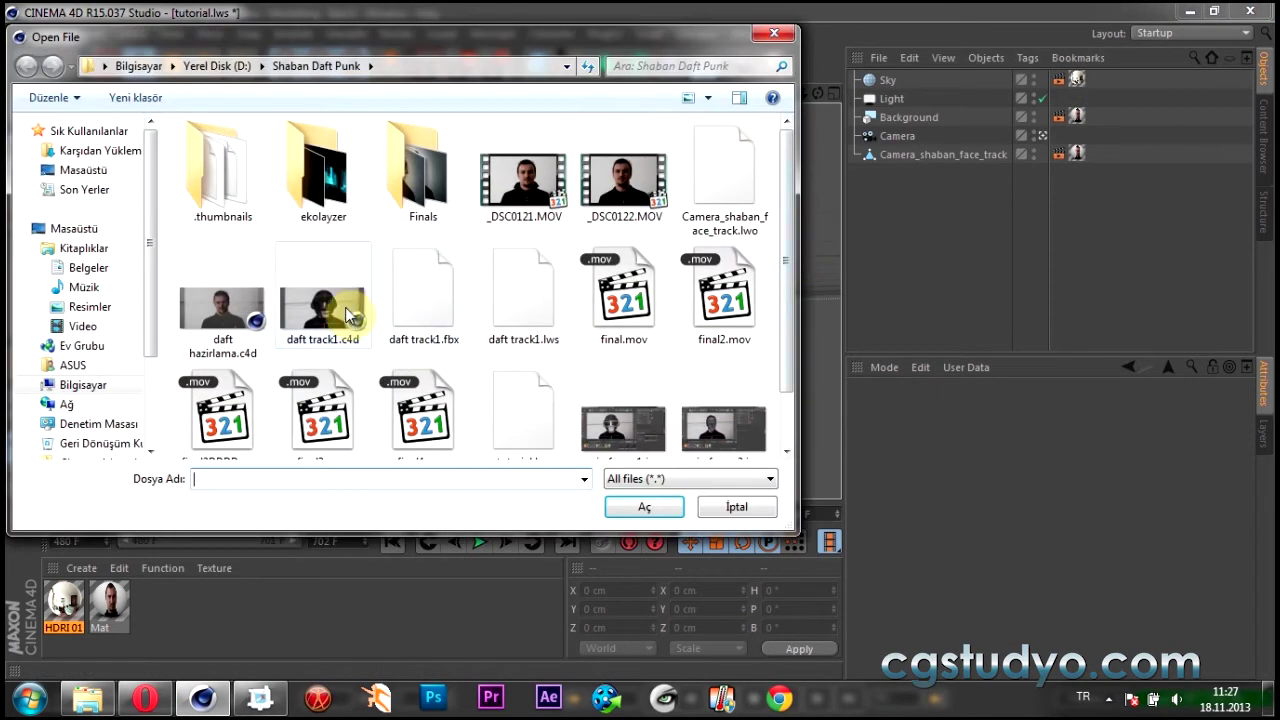
{"action": "double_click", "coordinate": [349, 315]}
{"action": "left_click", "coordinate": [935, 228]}
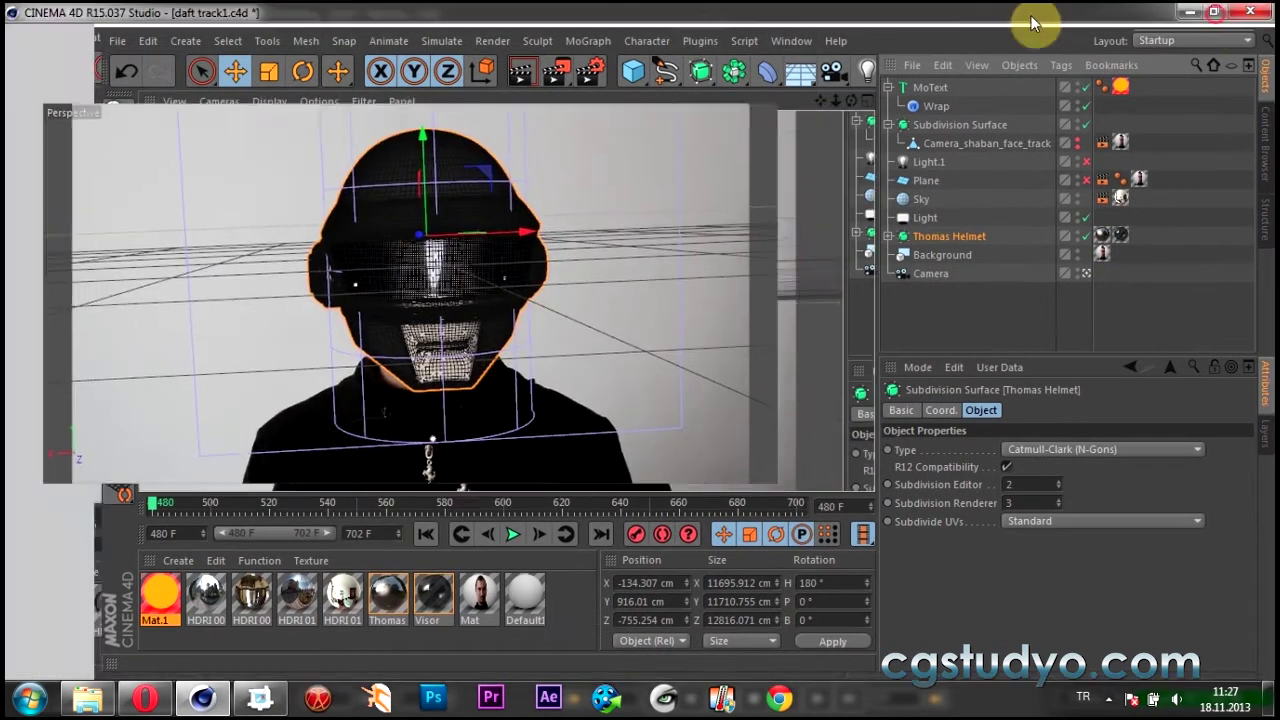
{"action": "left_click", "coordinate": [694, 33]}
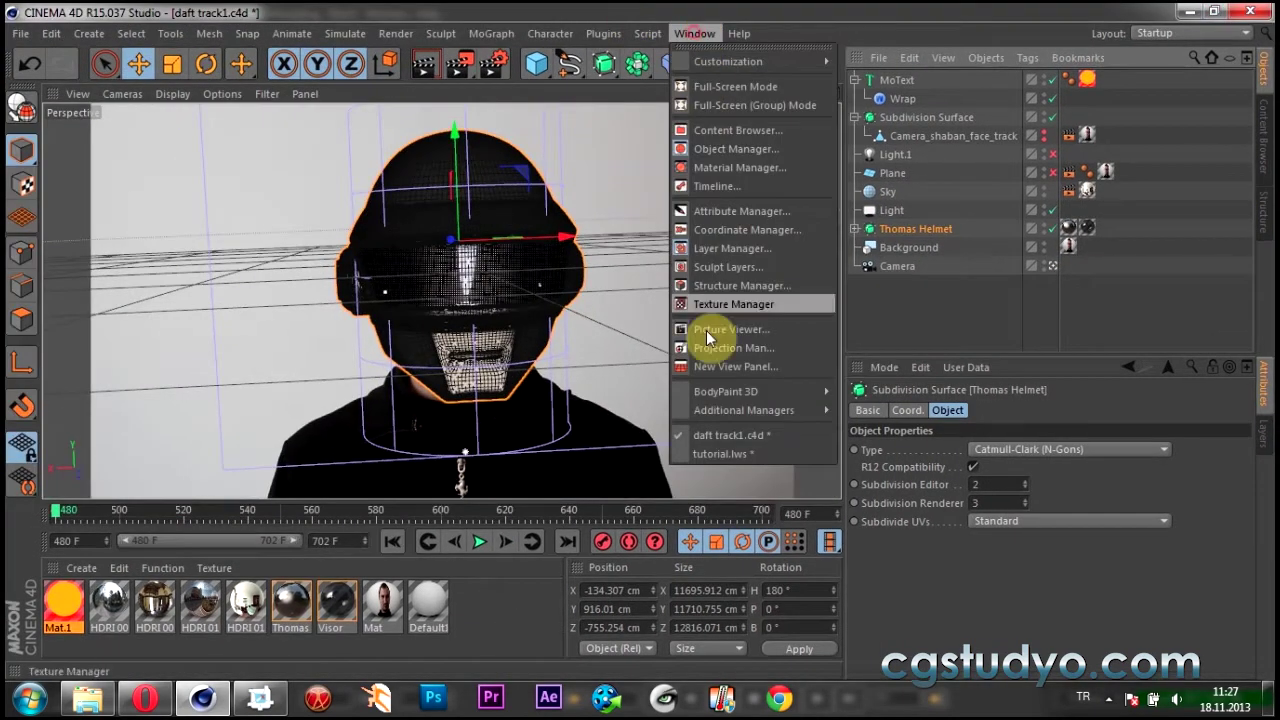
{"action": "left_click", "coordinate": [723, 453]}
{"action": "key", "text": "ctrl+v"}
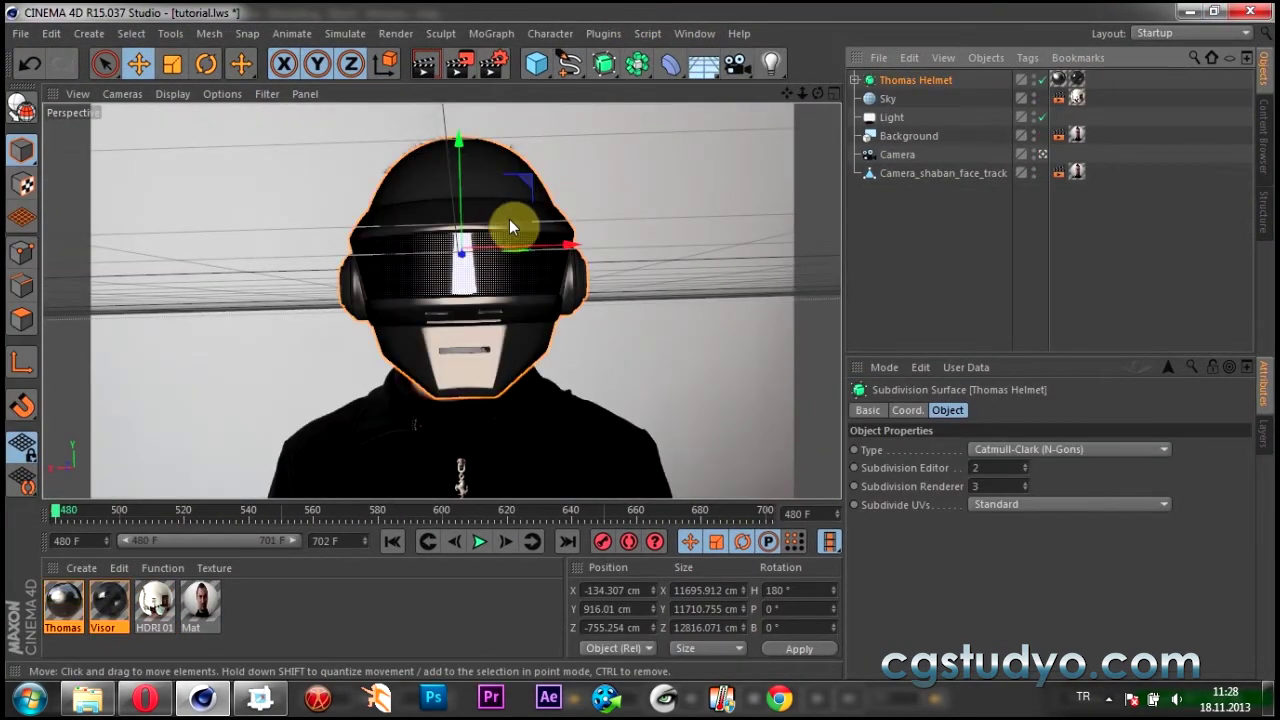
Check the helmet's fit in a four-view layout, then scrub the timeline to verify tracking.
{"action": "middle_click", "coordinate": [652, 208]}
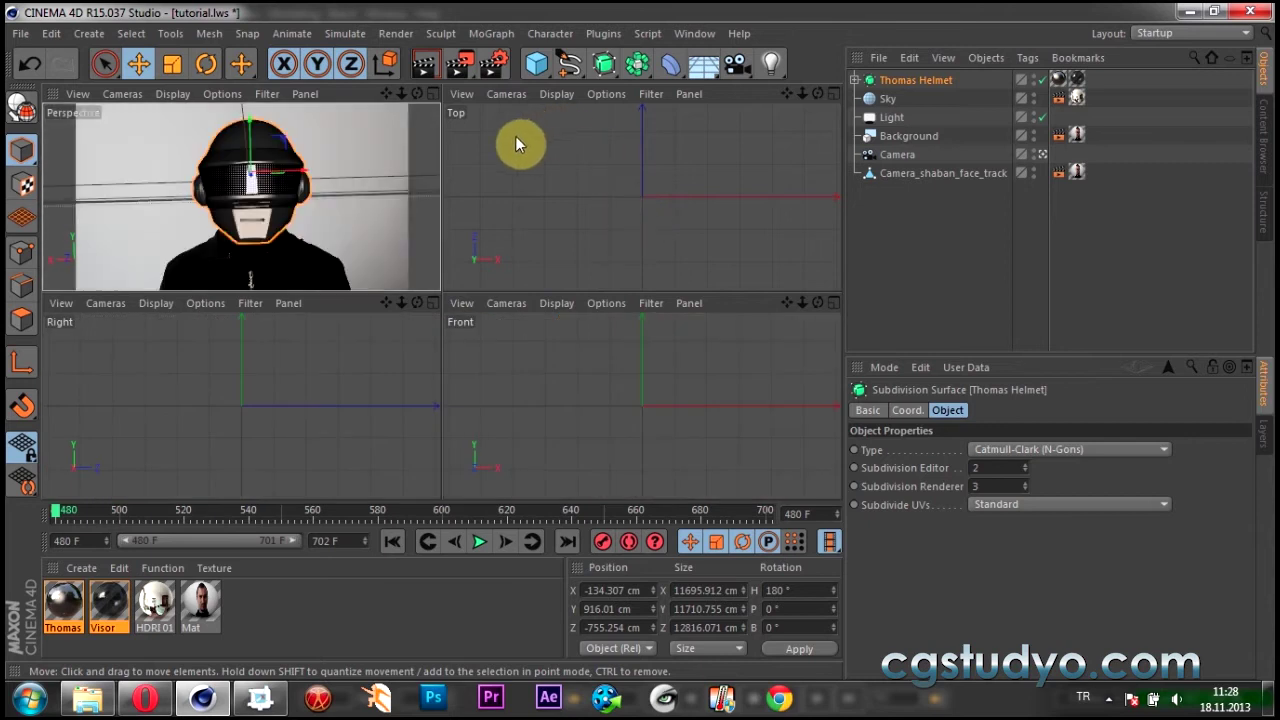
{"action": "left_click", "coordinate": [520, 93]}
{"action": "left_click", "coordinate": [540, 184]}
{"action": "left_click", "coordinate": [556, 93]}
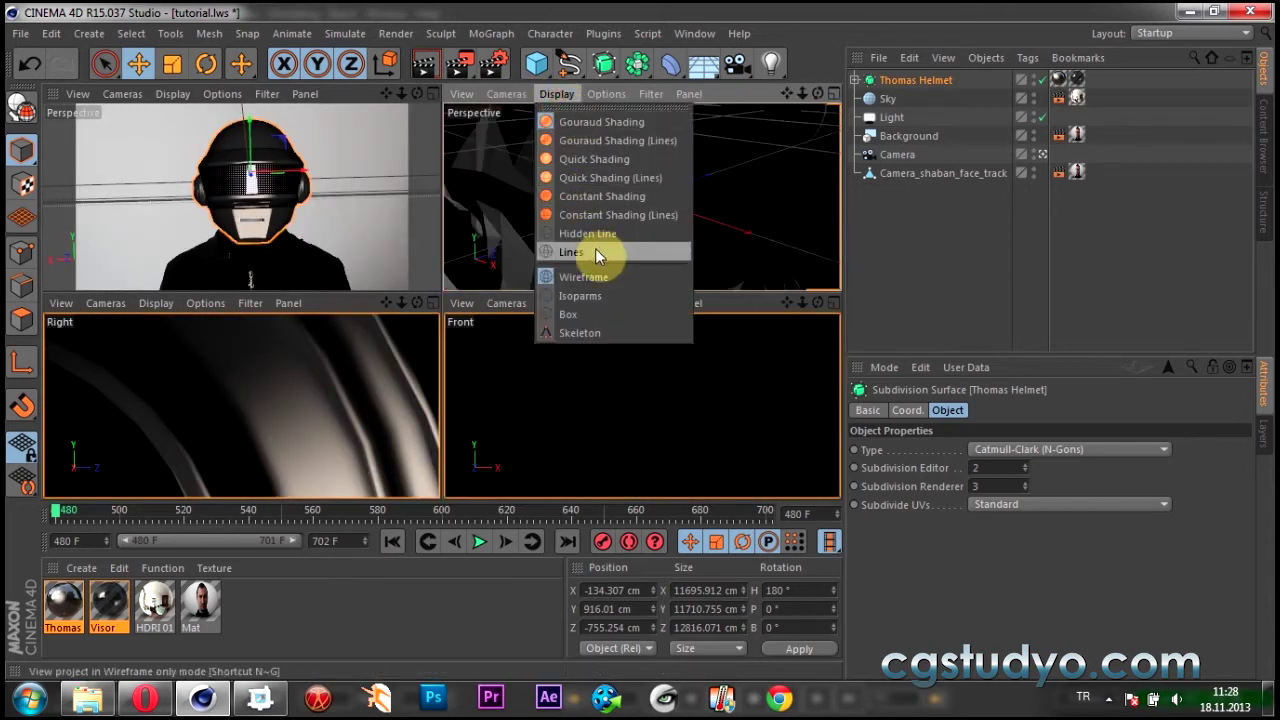
{"action": "left_click", "coordinate": [567, 143]}
{"action": "mouse_move", "coordinate": [471, 209]}
{"action": "left_mouse_down", "text": "alt"}
{"action": "mouse_move", "coordinate": [865, 225]}
{"action": "mouse_move", "coordinate": [566, 157]}
{"action": "mouse_move", "coordinate": [714, 177]}
{"action": "mouse_move", "coordinate": [461, 190]}
{"action": "mouse_move", "coordinate": [351, 263]}
{"action": "mouse_move", "coordinate": [251, 191]}
{"action": "mouse_move", "coordinate": [766, 326]}
{"action": "mouse_move", "coordinate": [533, 150]}
{"action": "mouse_move", "coordinate": [543, 177]}
{"action": "mouse_move", "coordinate": [530, 182]}
{"action": "mouse_move", "coordinate": [667, 278]}
{"action": "mouse_move", "coordinate": [349, 103]}
{"action": "mouse_move", "coordinate": [800, 317]}
{"action": "mouse_move", "coordinate": [586, 280]}
{"action": "mouse_move", "coordinate": [701, 187]}
{"action": "left_mouse_up", "text": "alt"}
{"action": "middle_click", "coordinate": [714, 177]}
{"action": "middle_click", "coordinate": [701, 185]}
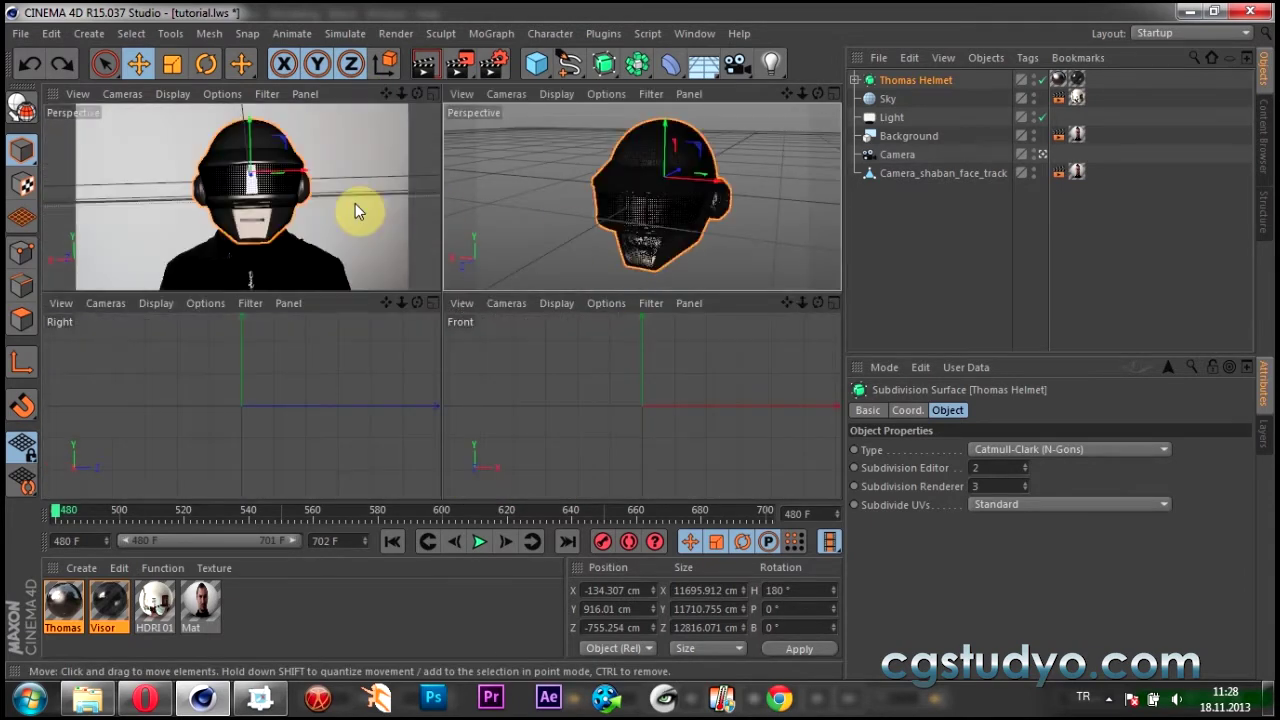
{"action": "middle_click", "coordinate": [357, 206]}
{"action": "mouse_move", "coordinate": [67, 515]}
{"action": "left_mouse_down"}
{"action": "mouse_move", "coordinate": [434, 543]}
{"action": "mouse_move", "coordinate": [648, 540]}
{"action": "mouse_move", "coordinate": [63, 514]}
{"action": "mouse_move", "coordinate": [651, 537]}
{"action": "mouse_move", "coordinate": [450, 535]}
{"action": "mouse_move", "coordinate": [171, 497]}
{"action": "mouse_move", "coordinate": [323, 537]}
{"action": "mouse_move", "coordinate": [643, 537]}
{"action": "mouse_move", "coordinate": [503, 525]}
{"action": "left_mouse_up"}
Render viewport previews of the chrome helmet at frame 651, then return to frame 480 and select the helmet.
{"action": "left_click", "coordinate": [423, 62]}
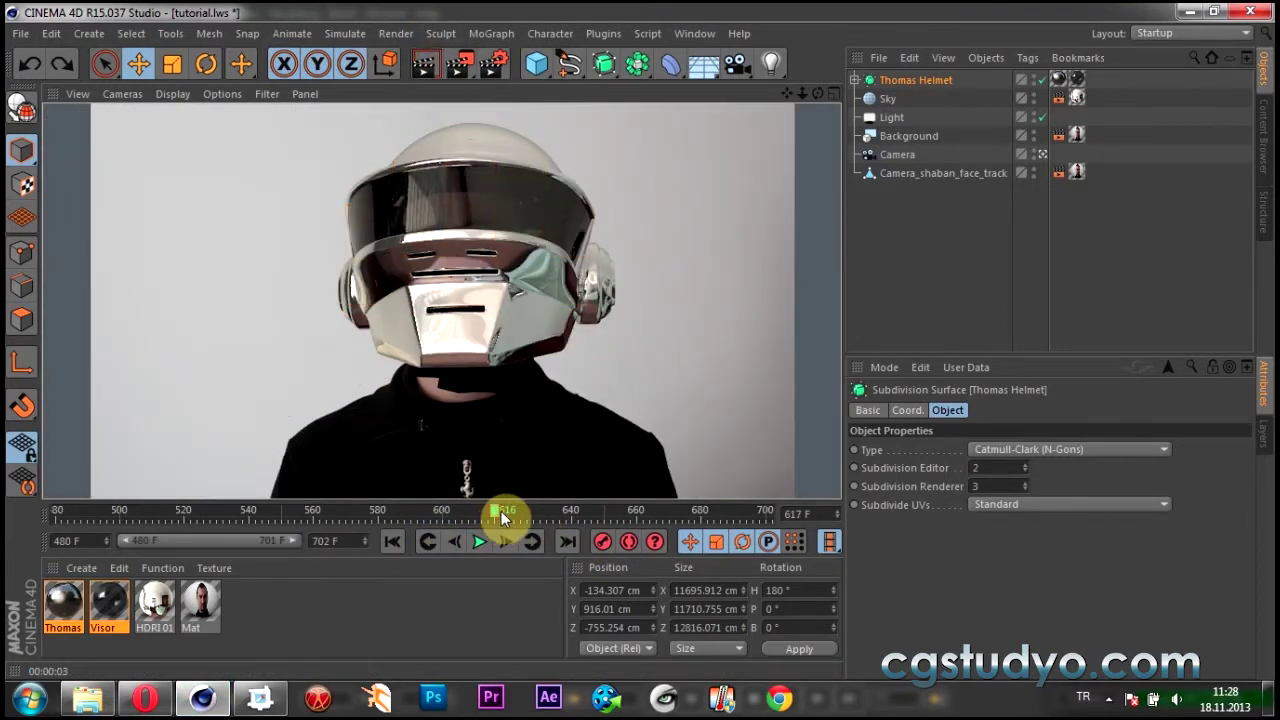
{"action": "left_click_drag", "start_coordinate": [546, 521], "coordinate": [612, 514]}
{"action": "left_click", "coordinate": [423, 62]}
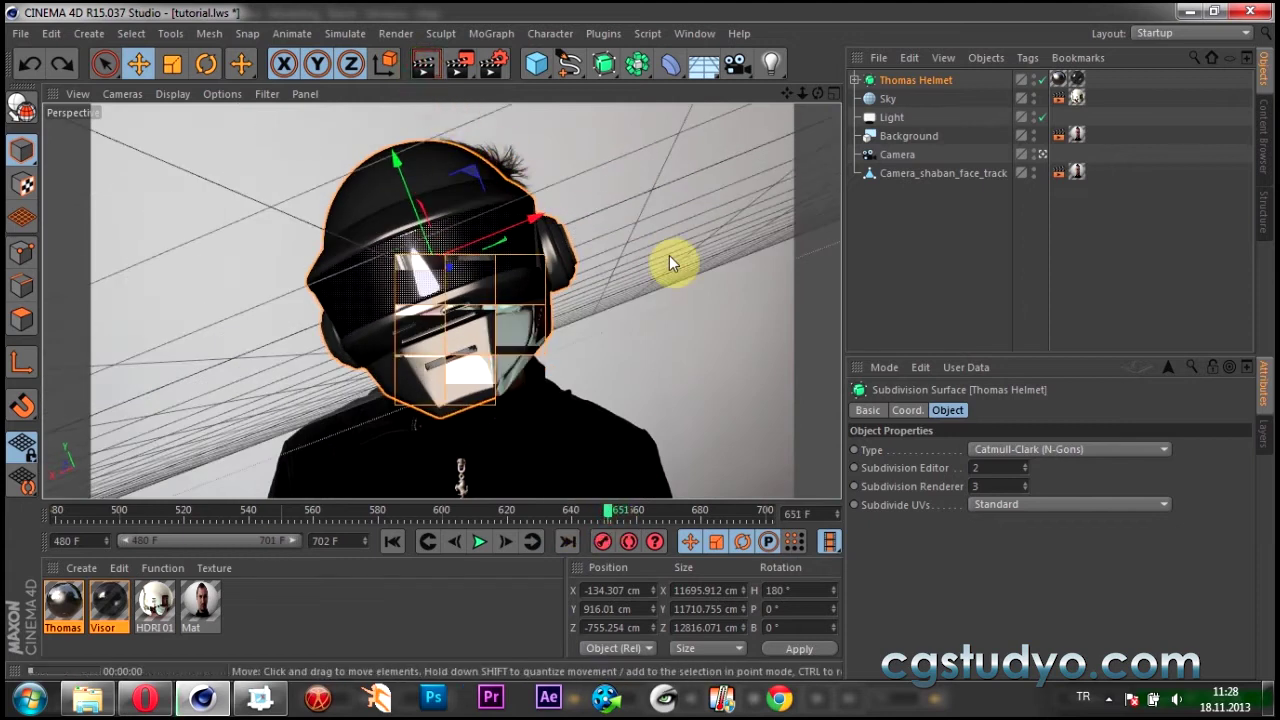
{"action": "left_click", "coordinate": [922, 175]}
{"action": "left_click", "coordinate": [1058, 172]}
{"action": "left_click", "coordinate": [955, 505]}
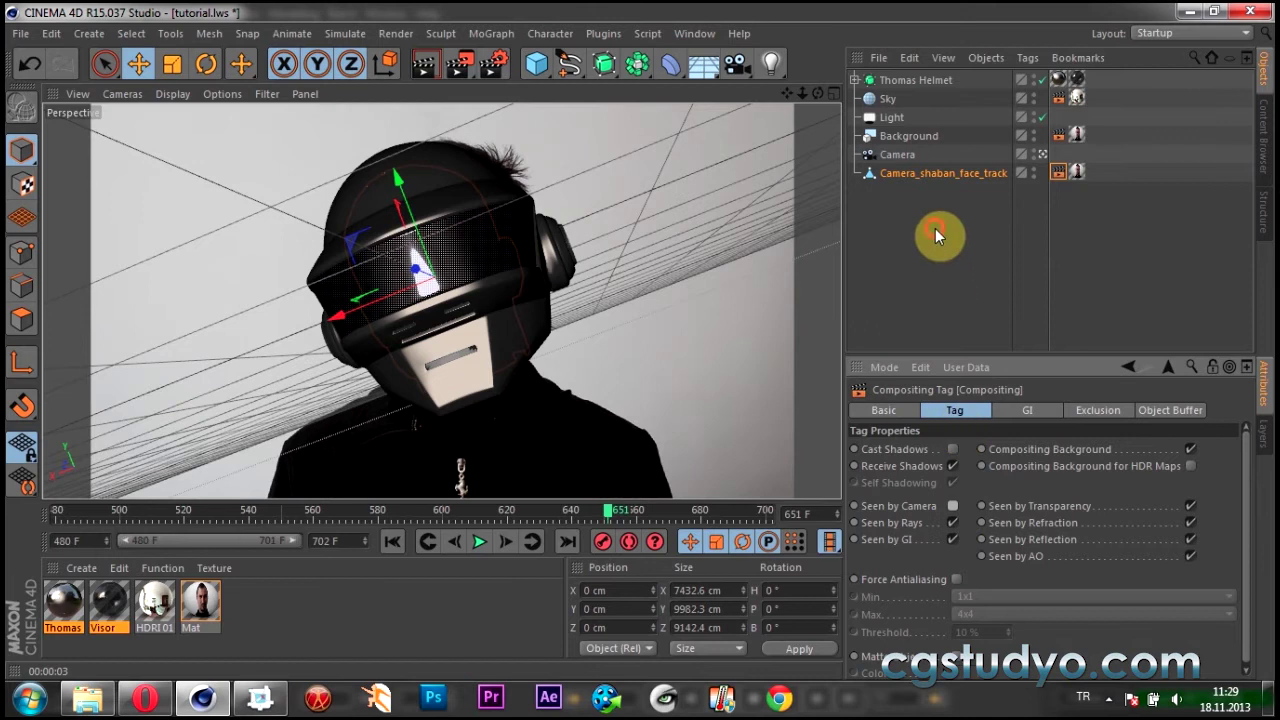
{"action": "left_click", "coordinate": [935, 228]}
{"action": "left_click", "coordinate": [423, 62]}
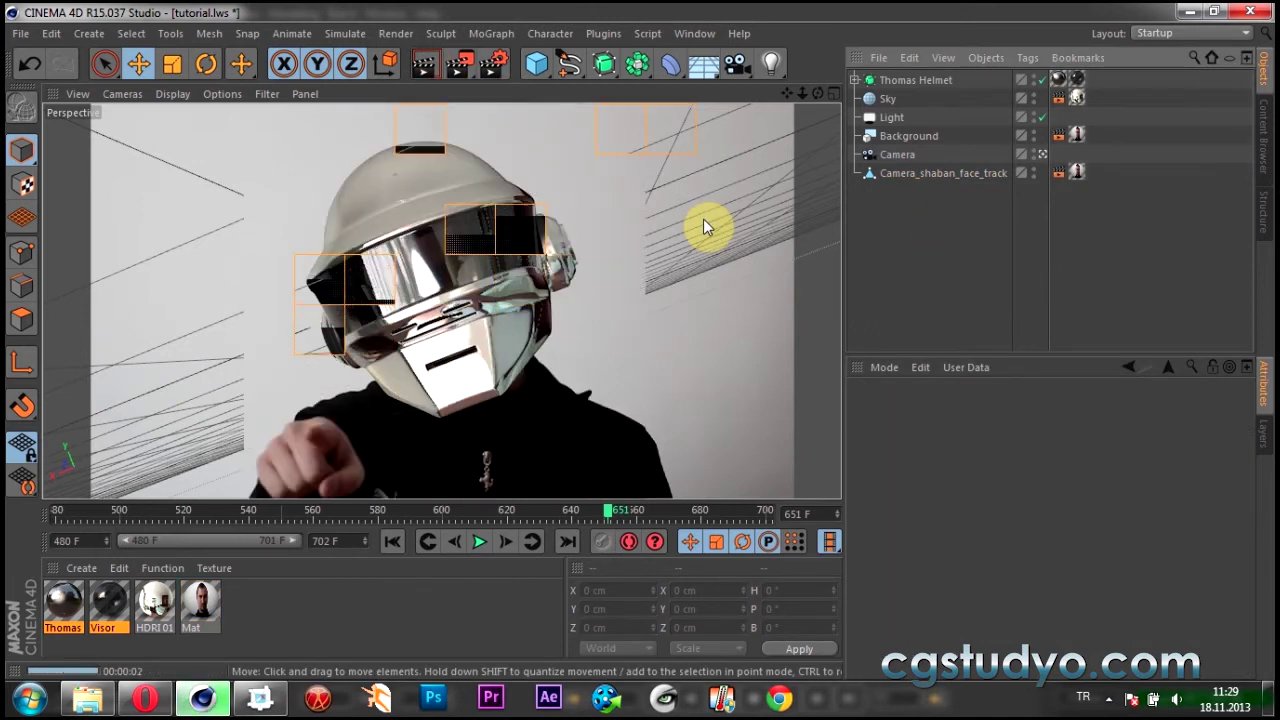
{"action": "left_click_drag", "start_coordinate": [600, 507], "coordinate": [58, 510]}
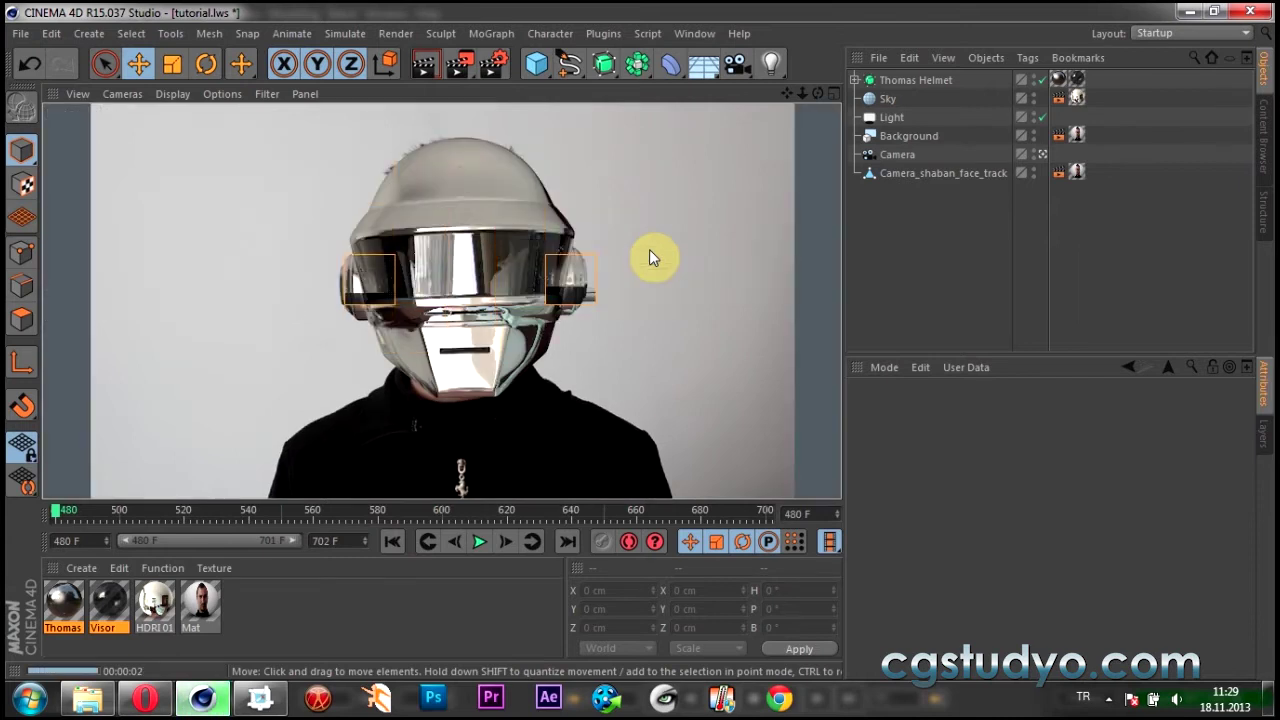
{"action": "left_click", "coordinate": [492, 148]}
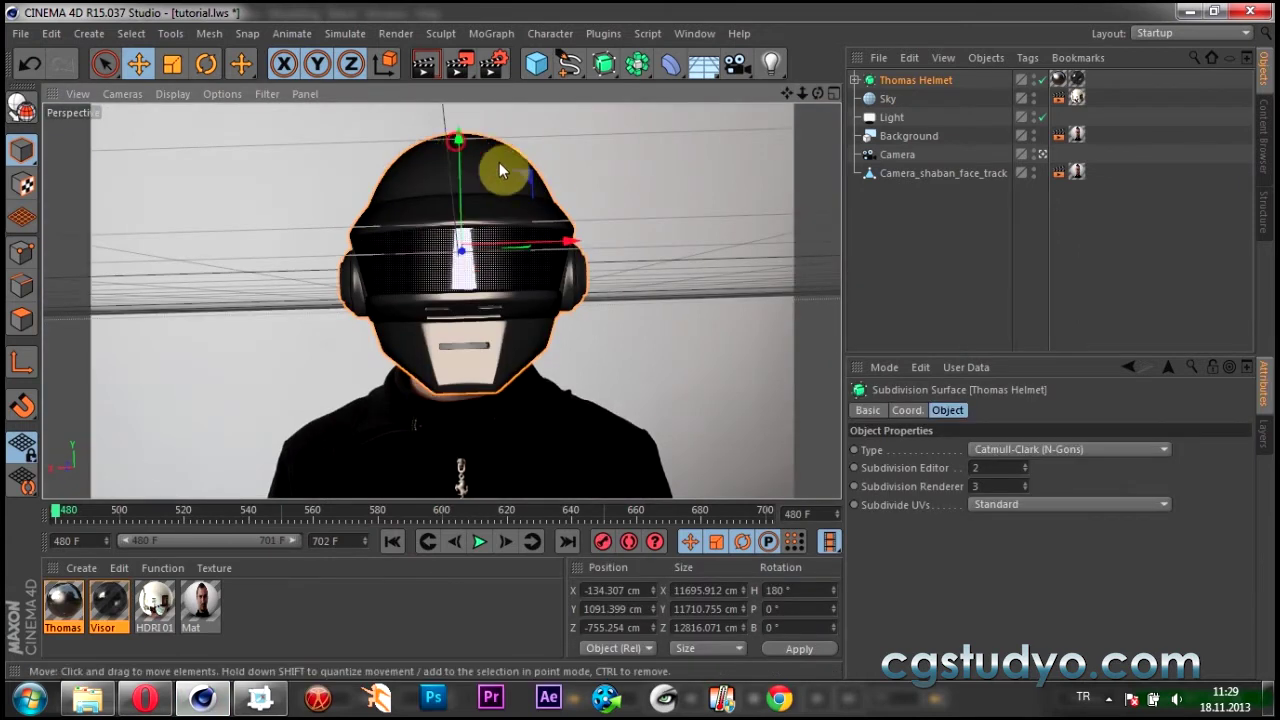
Frame an interactive render region over the helmet and rotate the Sky to about H -37.6°, P -29.1°, B -20.5°.
{"action": "left_click", "coordinate": [910, 200]}
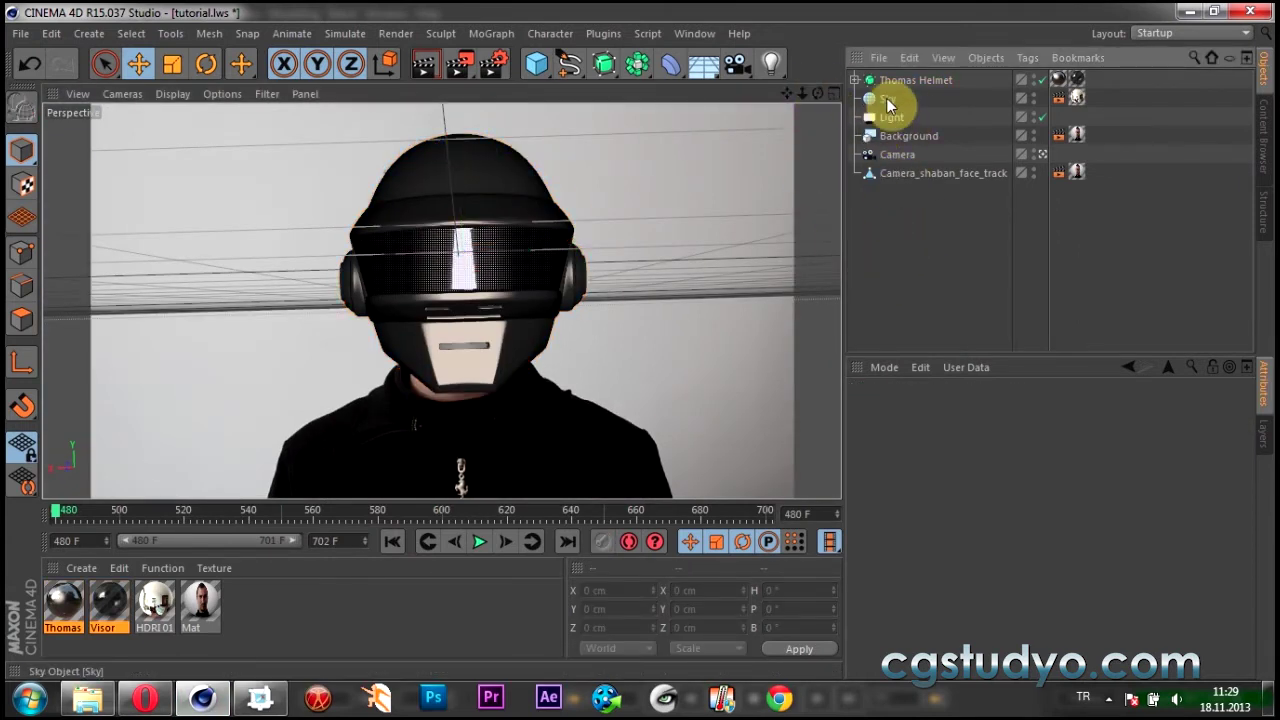
{"action": "left_click", "coordinate": [890, 105]}
{"action": "left_click_drag", "start_coordinate": [468, 62], "coordinate": [580, 333]}
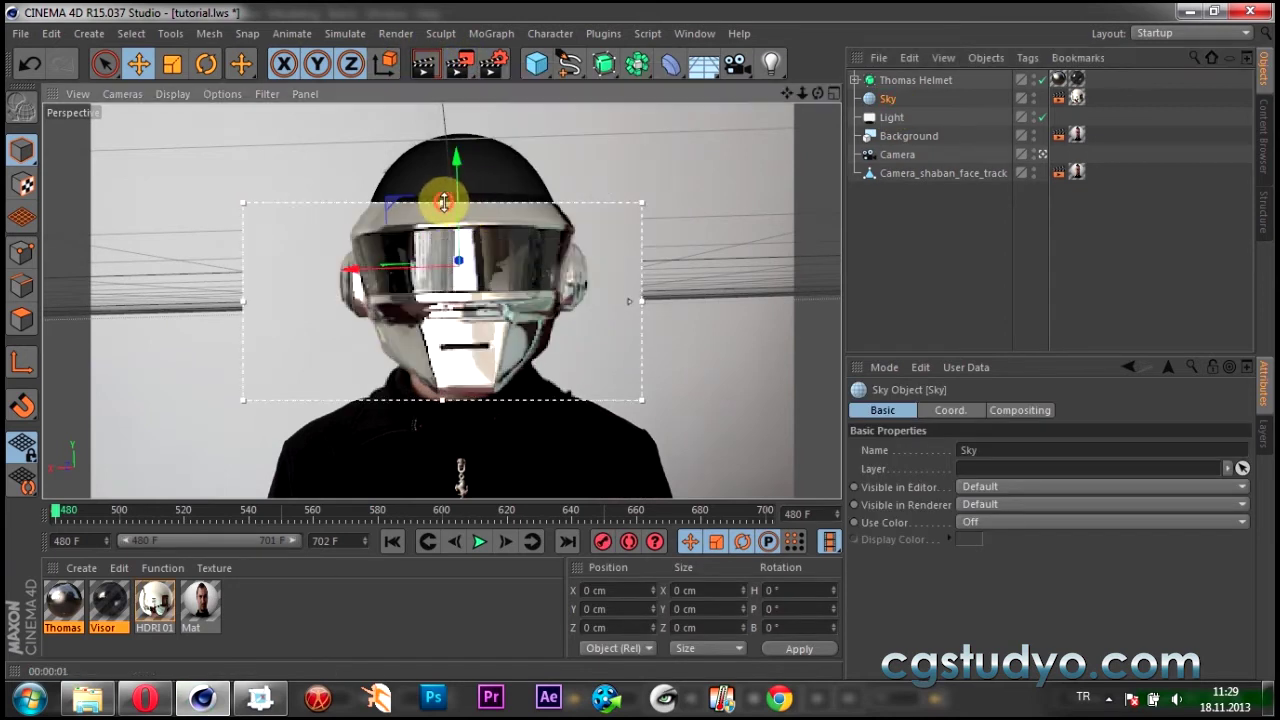
{"action": "left_click_drag", "start_coordinate": [444, 202], "coordinate": [444, 120]}
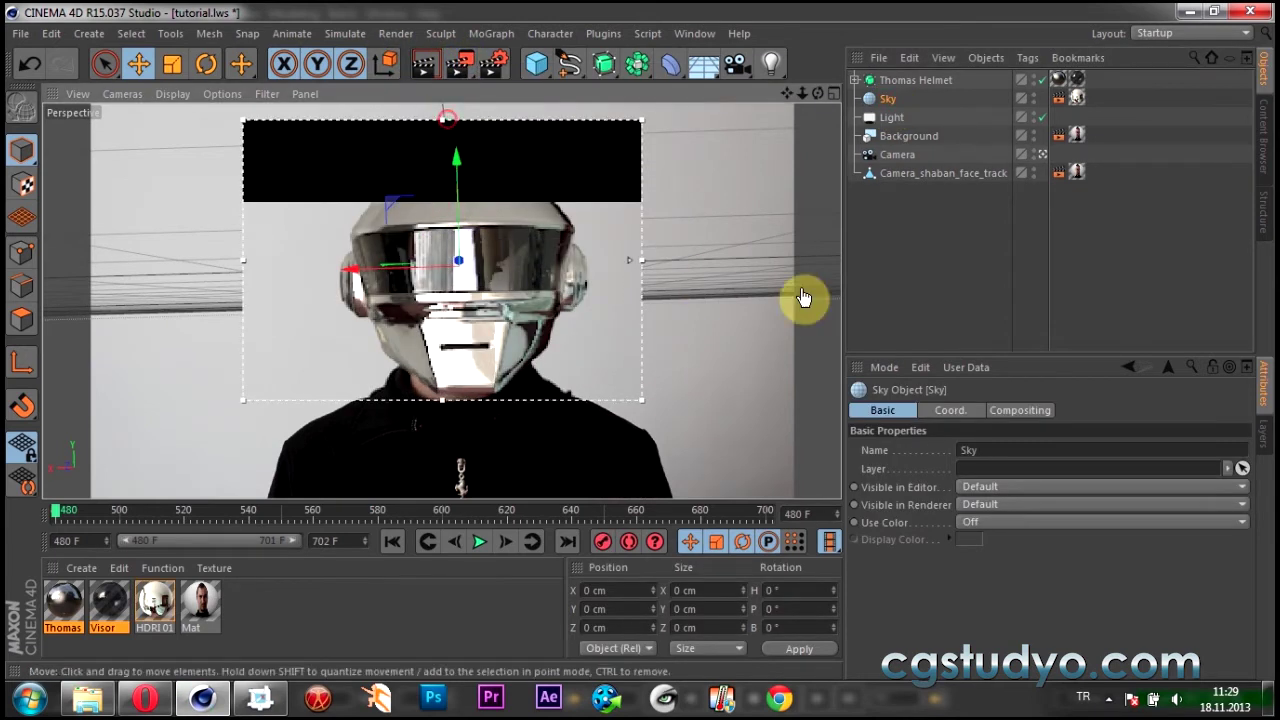
{"action": "left_click", "coordinate": [203, 65]}
{"action": "left_click_drag", "start_coordinate": [451, 248], "coordinate": [454, 285]}
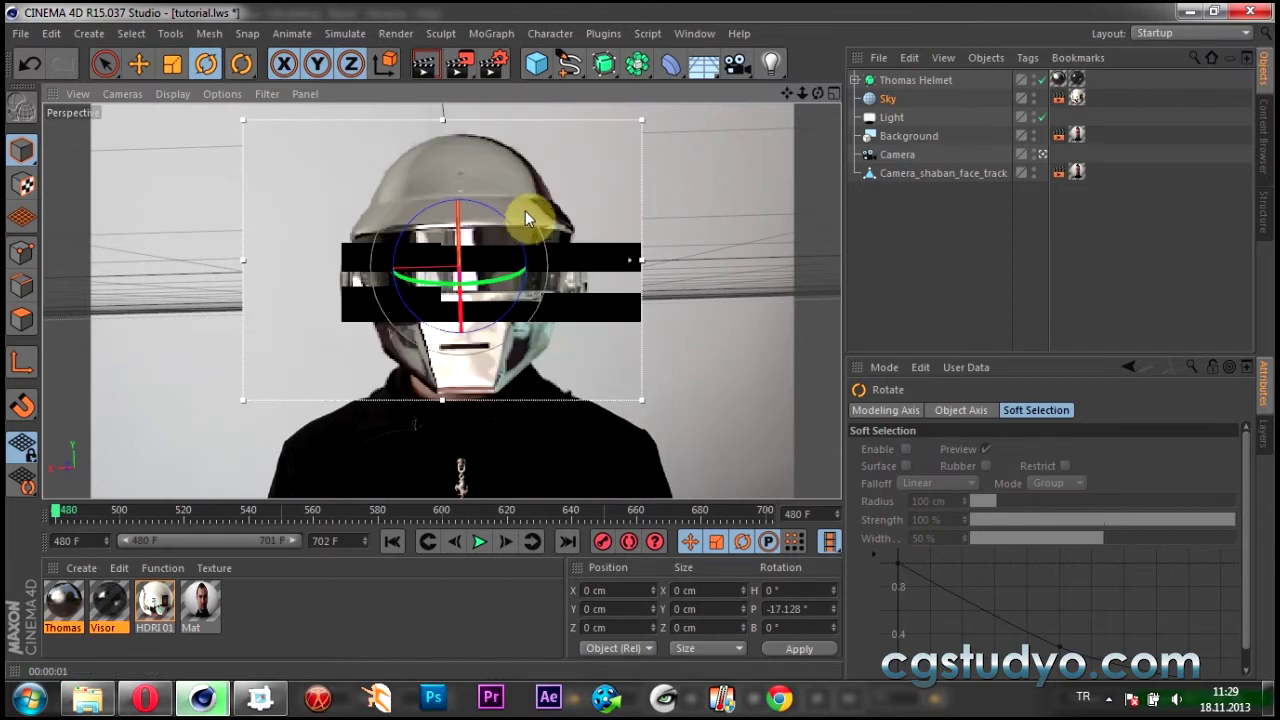
{"action": "mouse_move", "coordinate": [449, 223]}
{"action": "left_mouse_down"}
{"action": "mouse_move", "coordinate": [457, 262]}
{"action": "mouse_move", "coordinate": [555, 230]}
{"action": "left_mouse_up"}
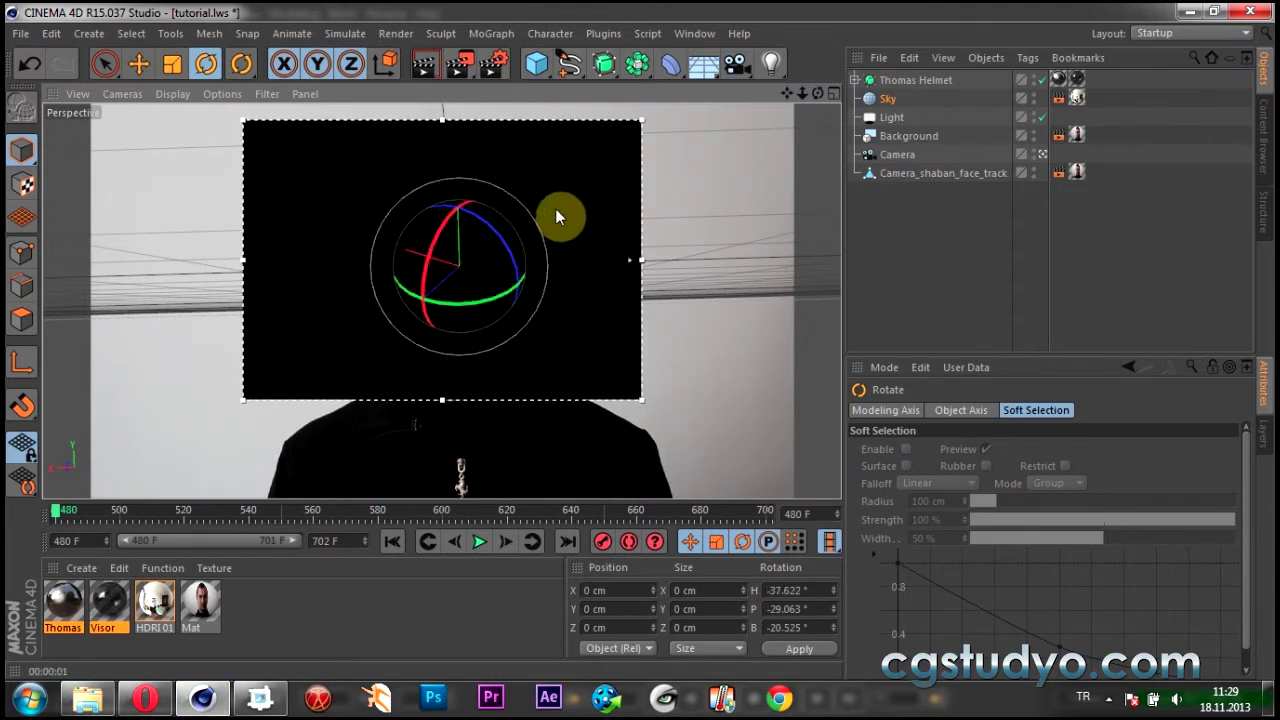
{"action": "left_click", "coordinate": [922, 271]}
Turn off the interactive render region and return the timeline to frame 480.
{"action": "left_click", "coordinate": [423, 65]}
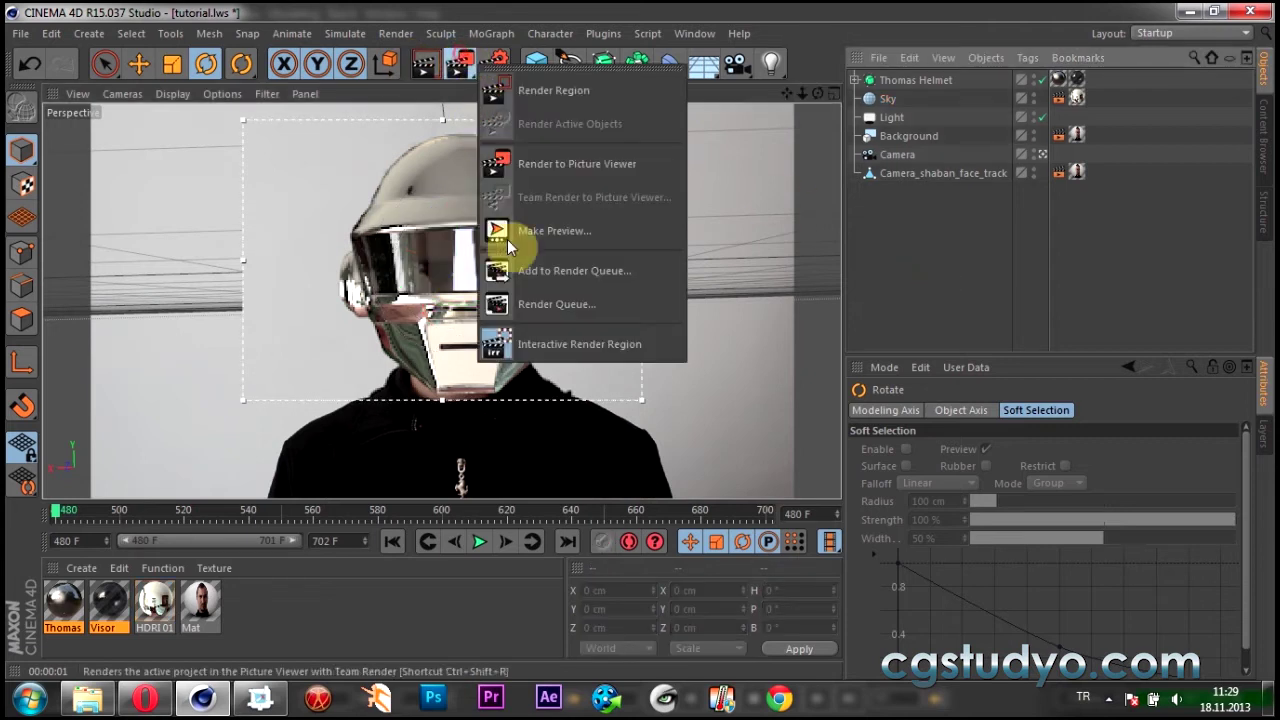
{"action": "left_click", "coordinate": [585, 343]}
{"action": "mouse_move", "coordinate": [55, 515]}
{"action": "left_mouse_down"}
{"action": "mouse_move", "coordinate": [808, 543]}
{"action": "mouse_move", "coordinate": [8, 500]}
{"action": "left_mouse_up"}
Set render width to 1280, frame range to All Frames (480–702), and format to QuickTime Movie.
{"action": "left_click", "coordinate": [404, 33]}
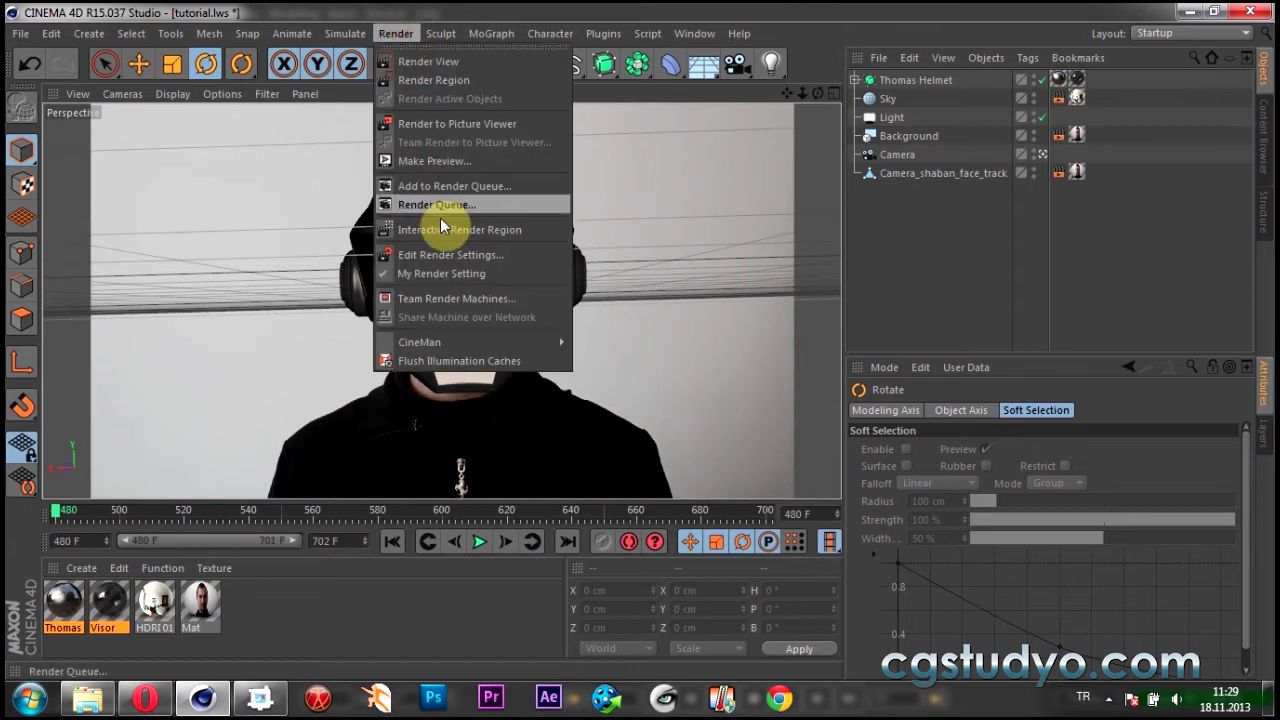
{"action": "left_click", "coordinate": [520, 254]}
{"action": "double_click", "coordinate": [350, 99]}
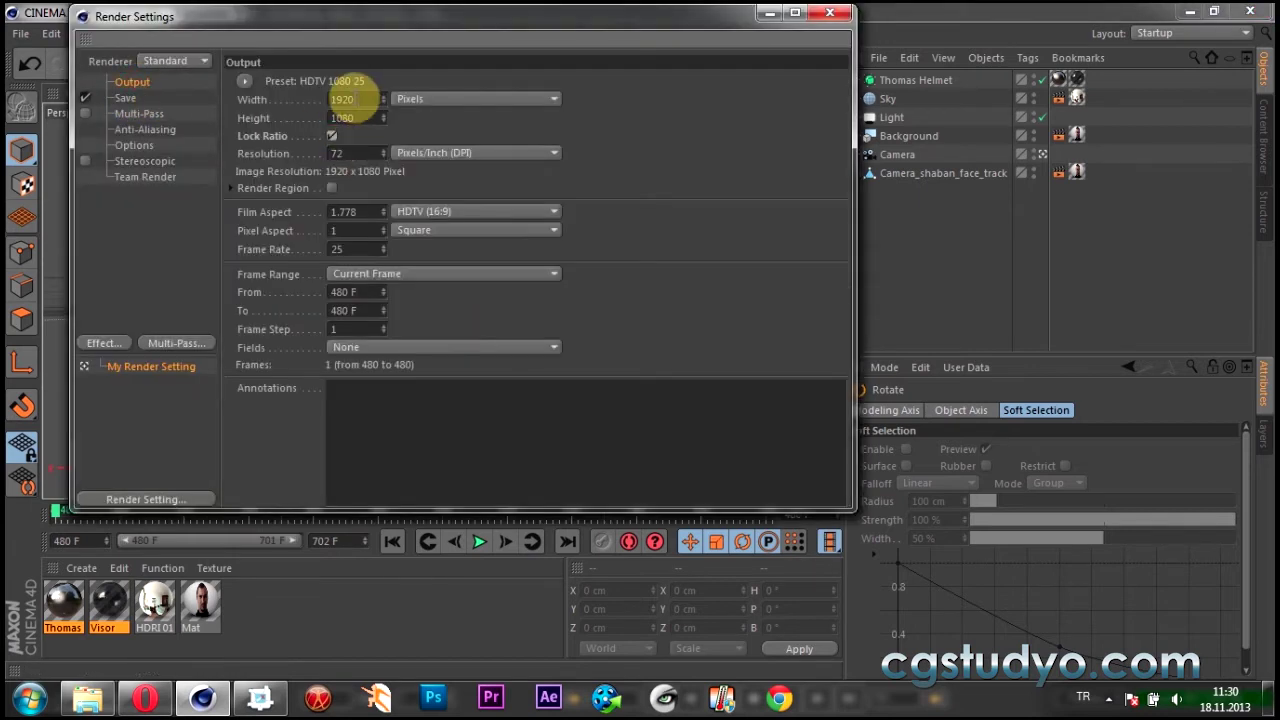
{"action": "type", "text": "1280"}
{"action": "key", "text": "Return"}
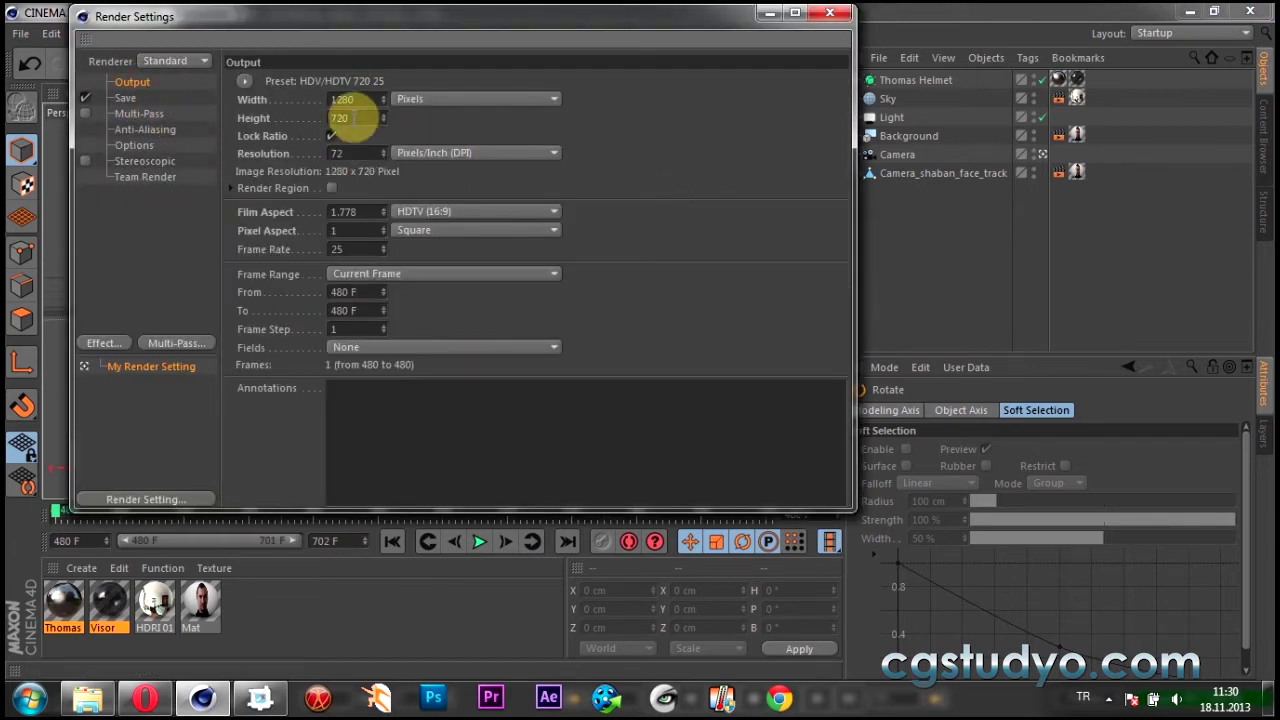
{"action": "left_click", "coordinate": [420, 273]}
{"action": "left_click", "coordinate": [411, 297]}
{"action": "left_click", "coordinate": [422, 274]}
{"action": "left_click", "coordinate": [389, 330]}
{"action": "left_click", "coordinate": [125, 98]}
{"action": "left_click", "coordinate": [465, 134]}
{"action": "left_click", "coordinate": [441, 621]}
{"action": "left_click", "coordinate": [830, 12]}
Start a test render to the Picture Viewer, then close it and stop rendering.
{"action": "left_click", "coordinate": [396, 33]}
{"action": "left_click", "coordinate": [491, 126]}
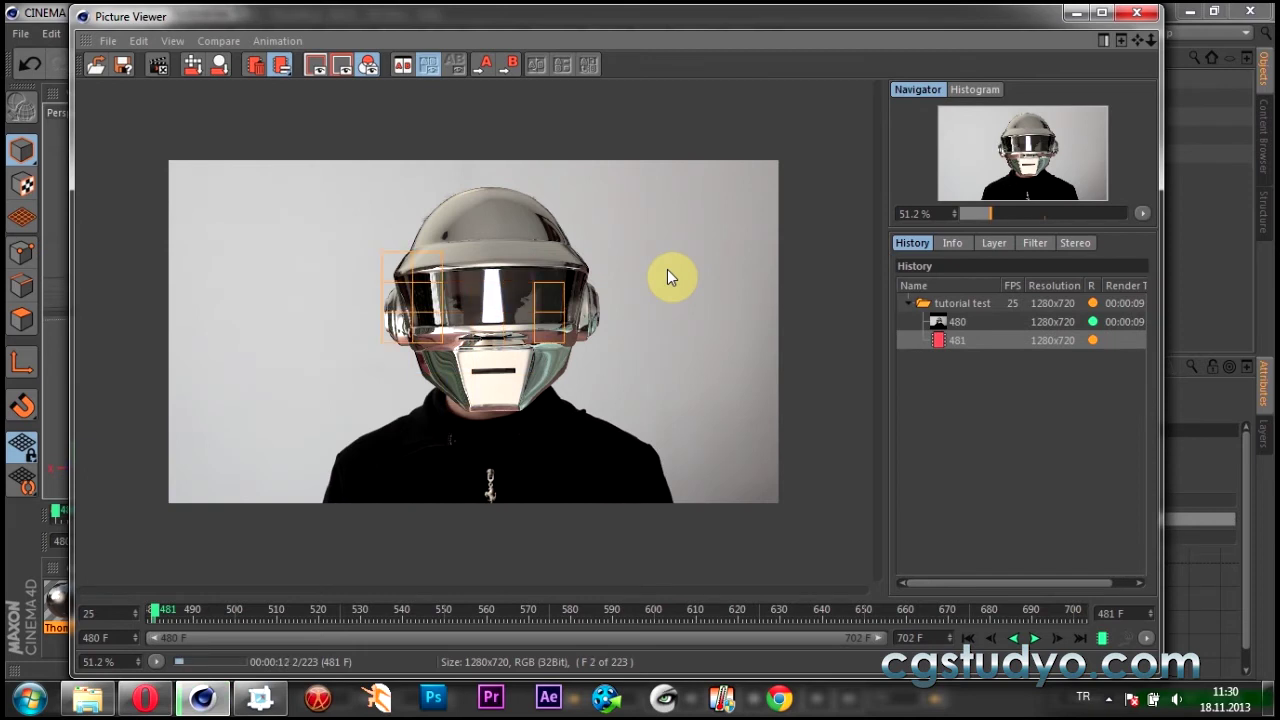
{"action": "left_click", "coordinate": [1143, 14]}
{"action": "left_click", "coordinate": [666, 417]}
{"action": "left_click", "coordinate": [582, 282]}
{"action": "left_click", "coordinate": [889, 239]}
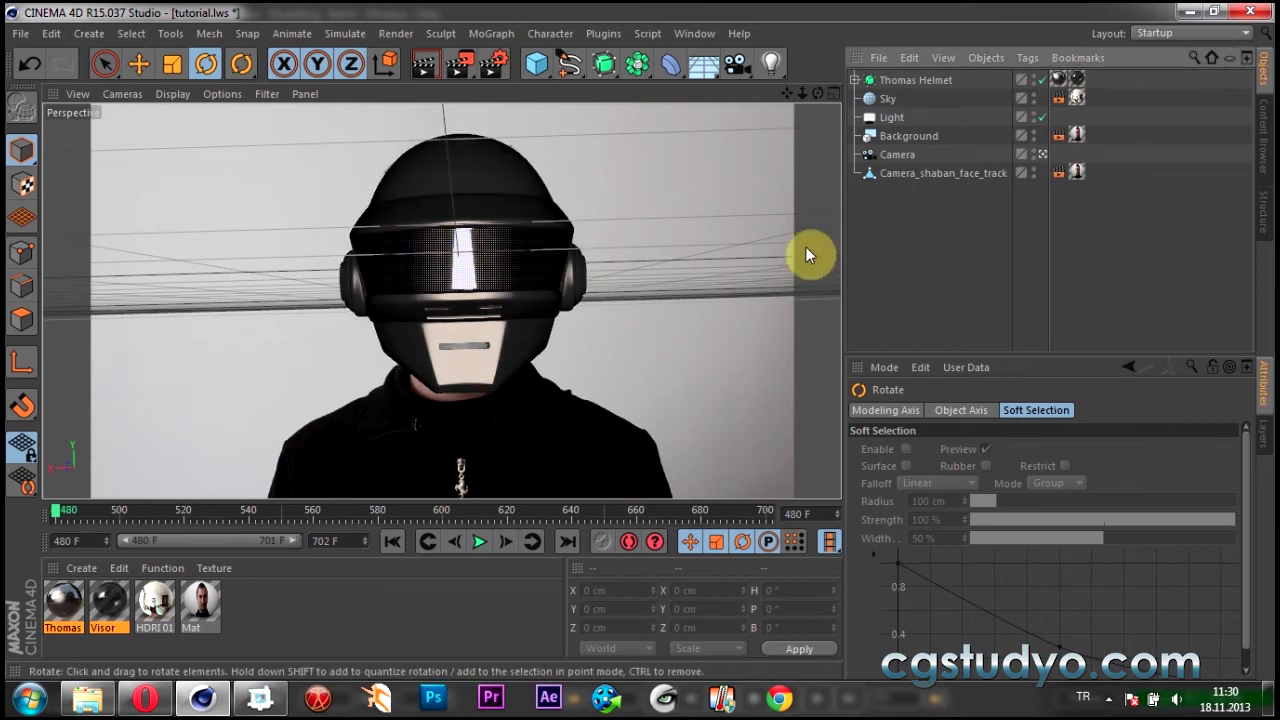
Add a MoText object and rotate it 180° to face the camera.
{"action": "left_click", "coordinate": [346, 37]}
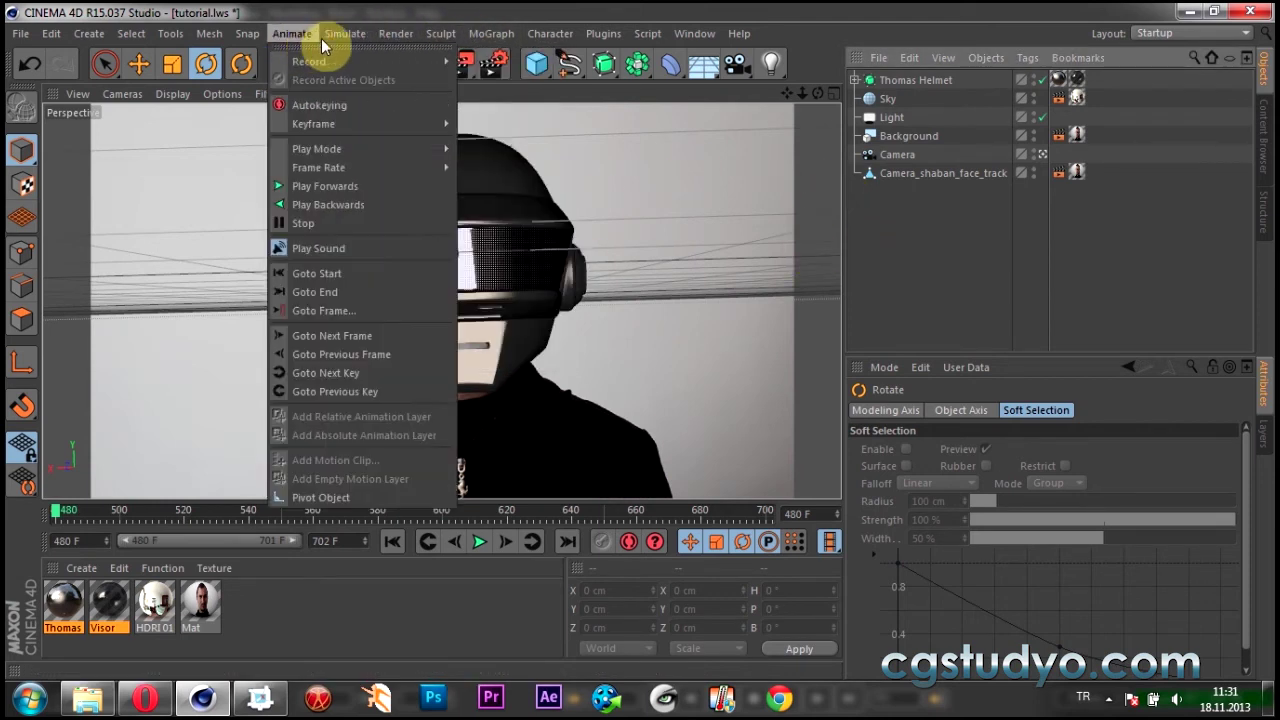
{"action": "left_click", "coordinate": [548, 262]}
{"action": "left_click", "coordinate": [139, 65]}
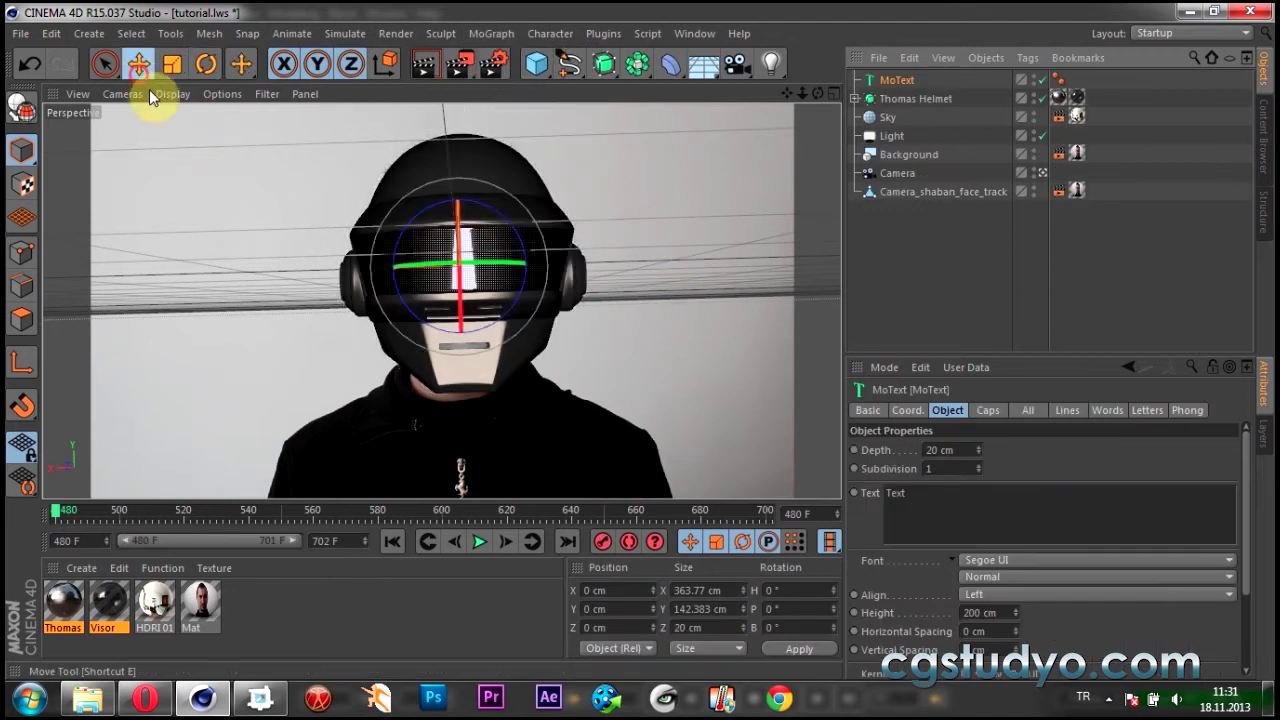
{"action": "left_click_drag", "start_coordinate": [460, 262], "coordinate": [480, 275]}
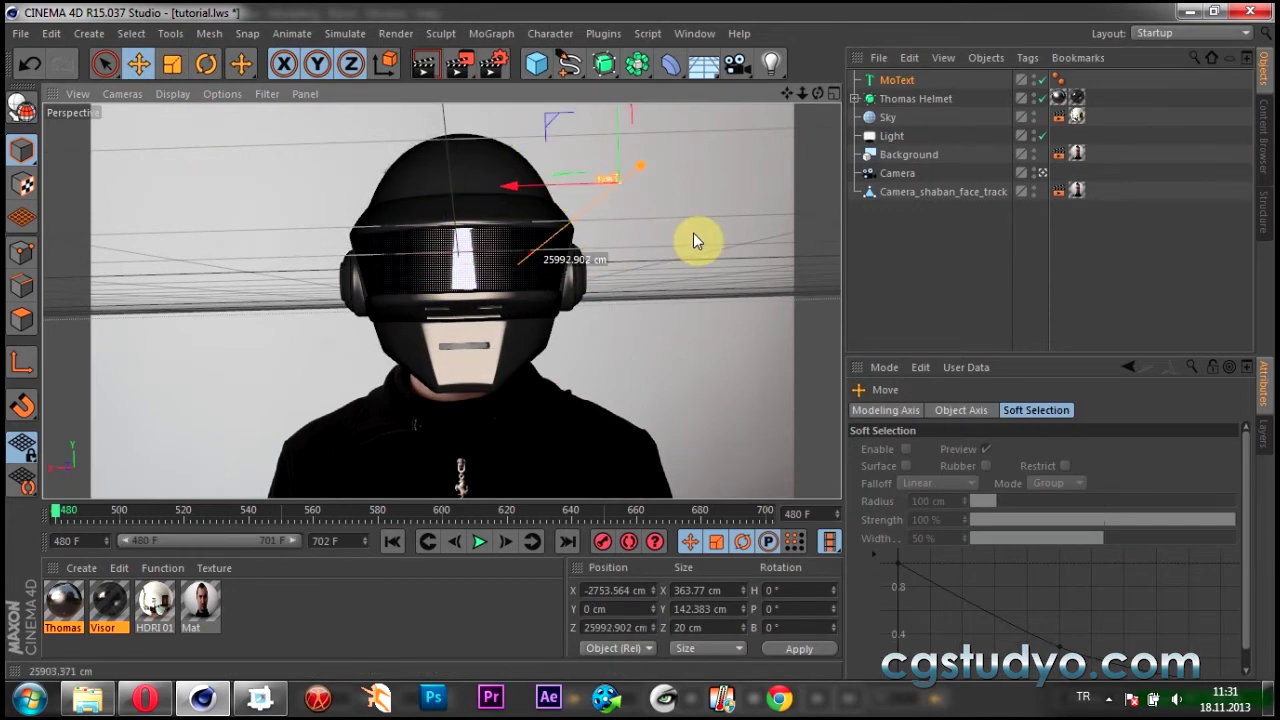
{"action": "left_click_drag", "start_coordinate": [637, 178], "coordinate": [637, 280]}
{"action": "left_click", "coordinate": [205, 65]}
{"action": "left_click_drag", "start_coordinate": [571, 214], "coordinate": [660, 300]}
{"action": "left_click_drag", "start_coordinate": [823, 592], "coordinate": [718, 588]}
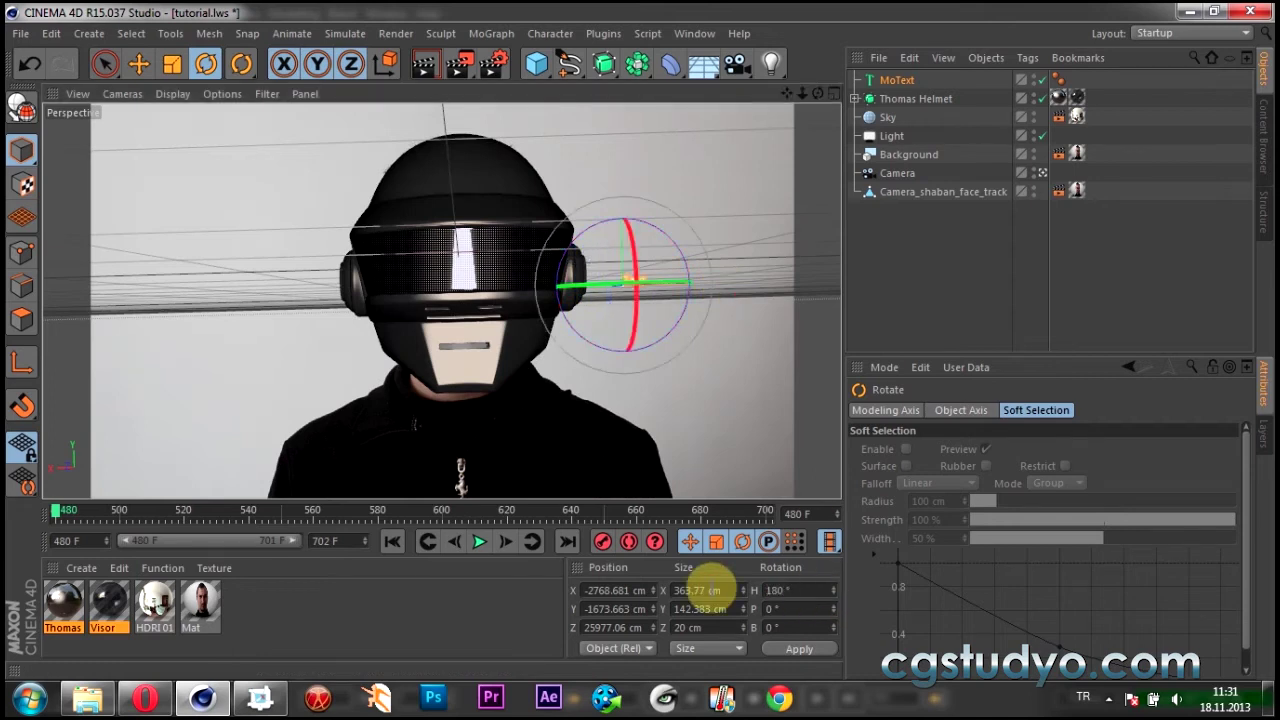
Set the MoText alignment to Middle.
{"action": "left_click", "coordinate": [893, 80]}
{"action": "left_click", "coordinate": [987, 412]}
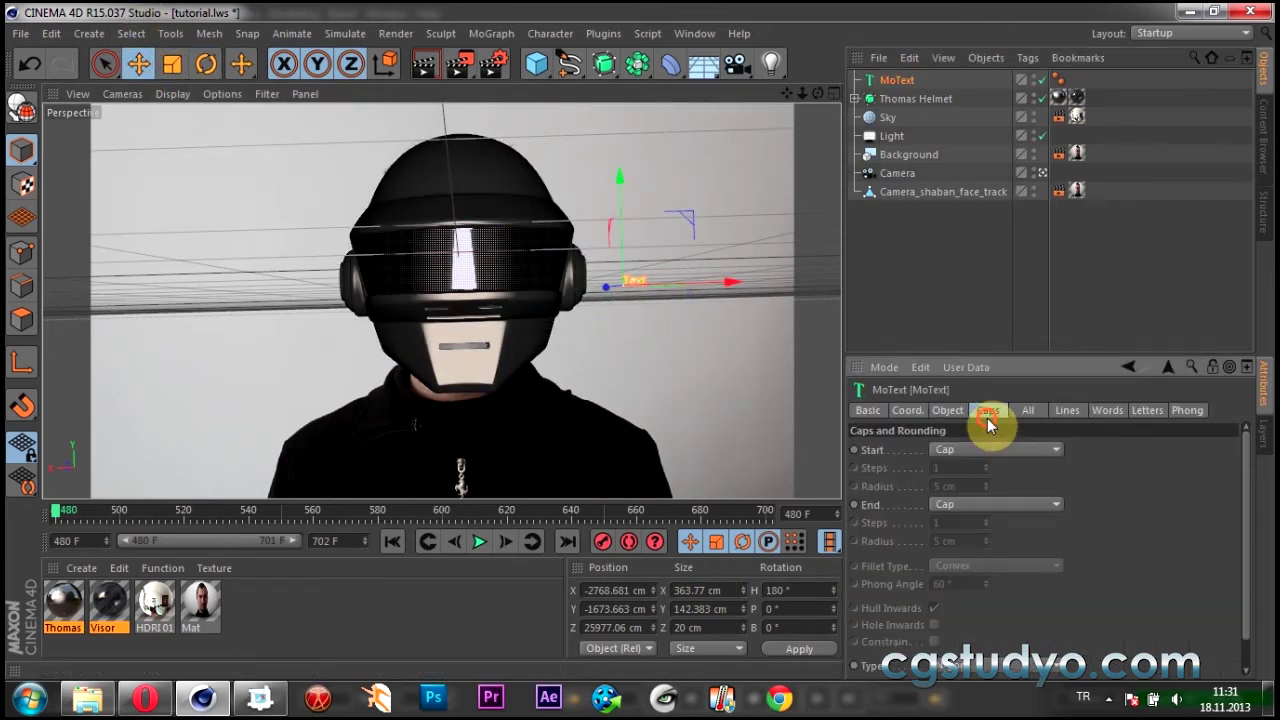
{"action": "left_click", "coordinate": [962, 416]}
{"action": "left_click", "coordinate": [1012, 592]}
{"action": "left_click", "coordinate": [1008, 629]}
Move the text to the helmet centre and change its font to Ride the Fader.
{"action": "left_click_drag", "start_coordinate": [717, 290], "coordinate": [557, 320]}
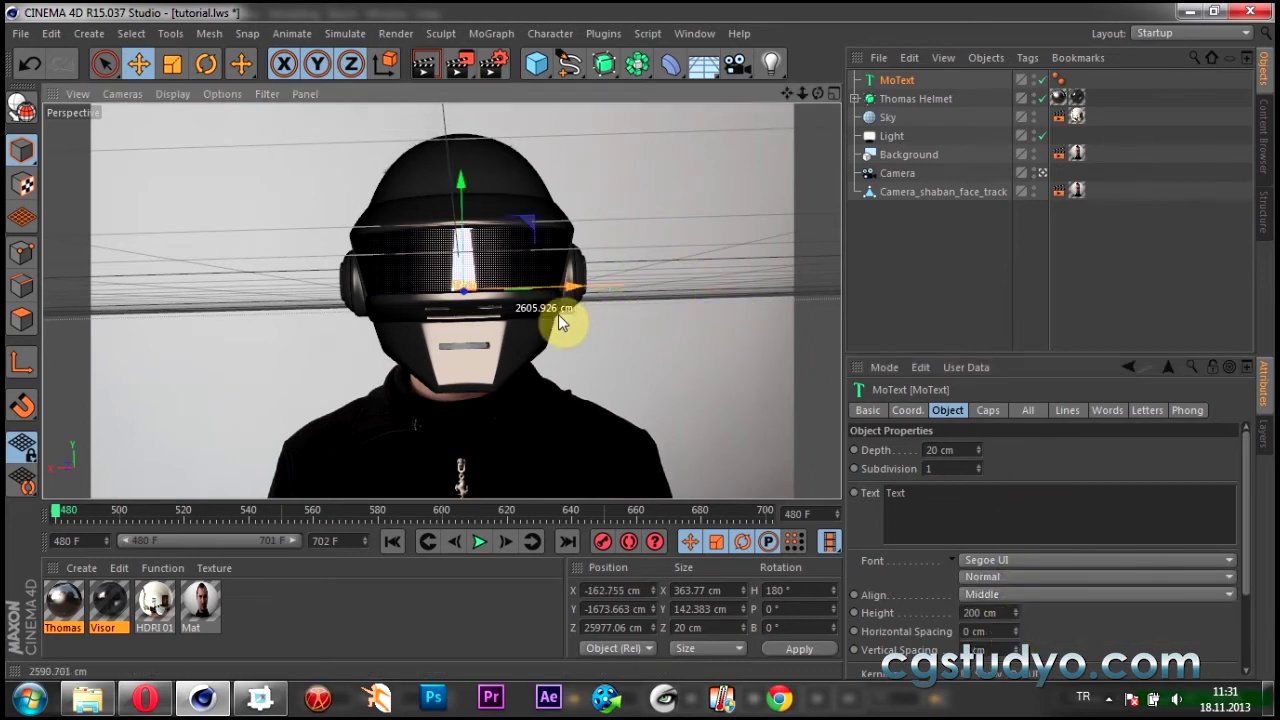
{"action": "double_click", "coordinate": [983, 612]}
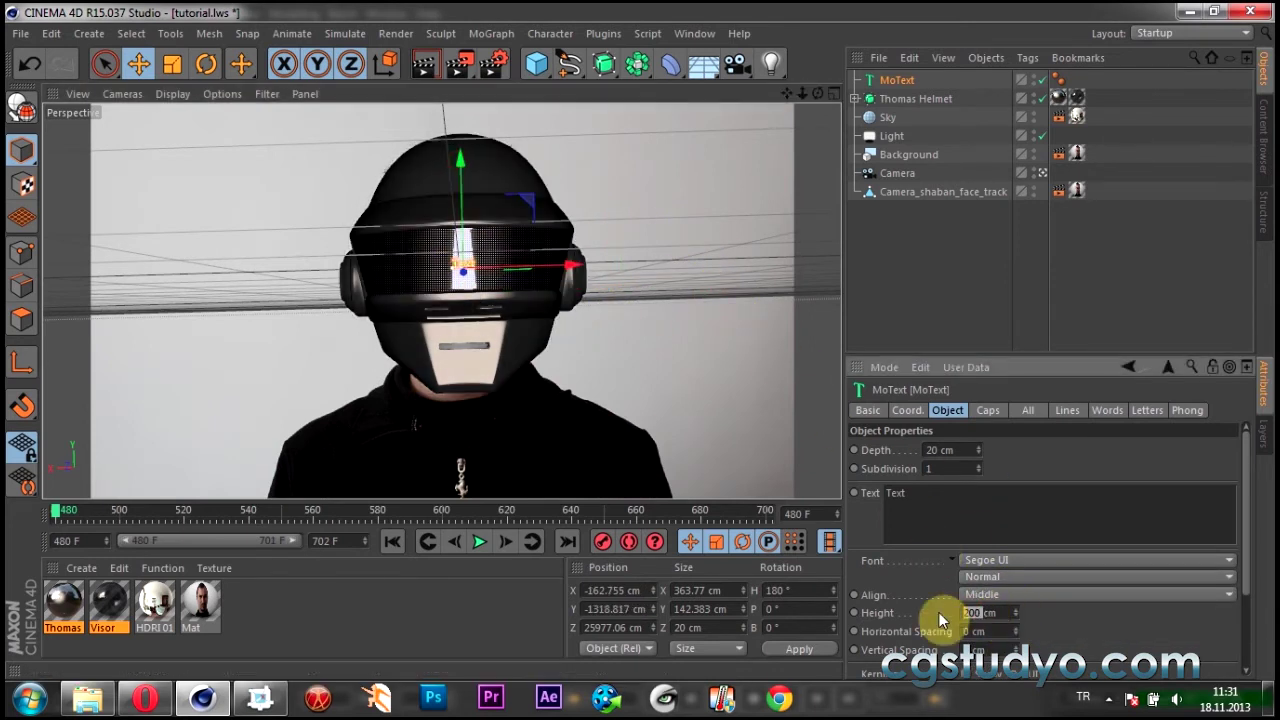
{"action": "type", "text": "2000"}
{"action": "key", "text": "Return"}
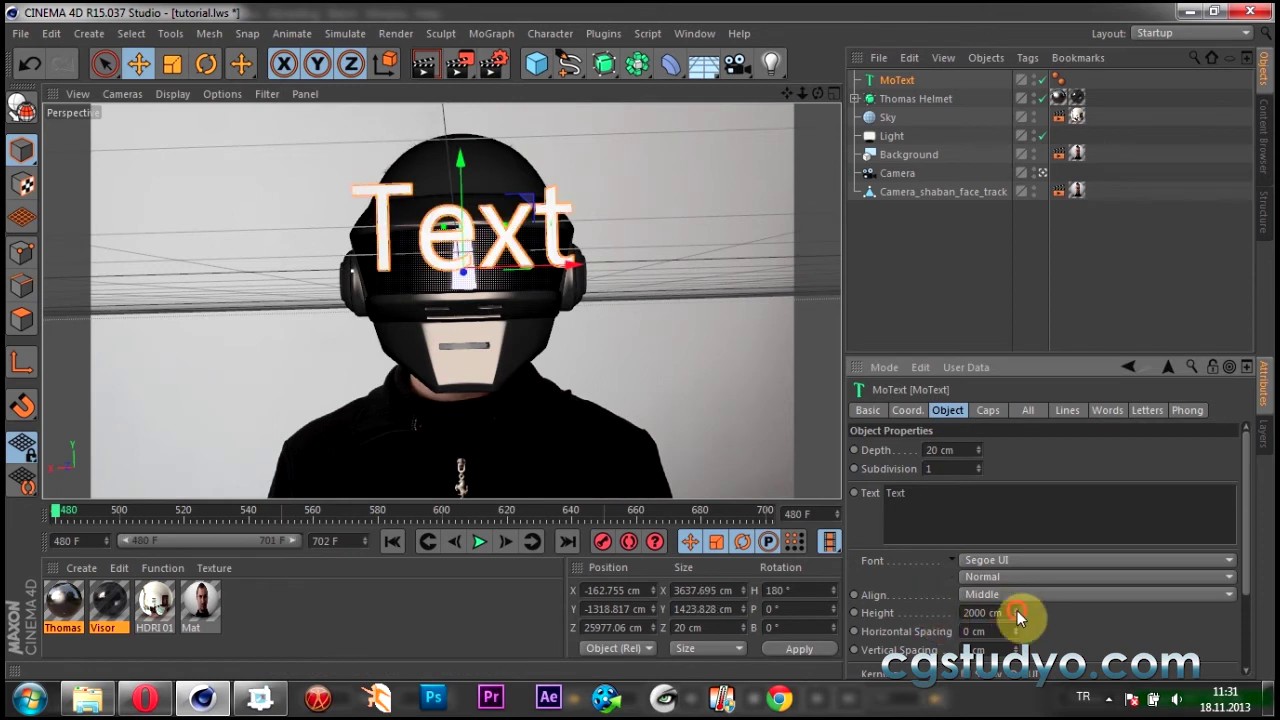
{"action": "left_click_drag", "start_coordinate": [1018, 618], "coordinate": [990, 493]}
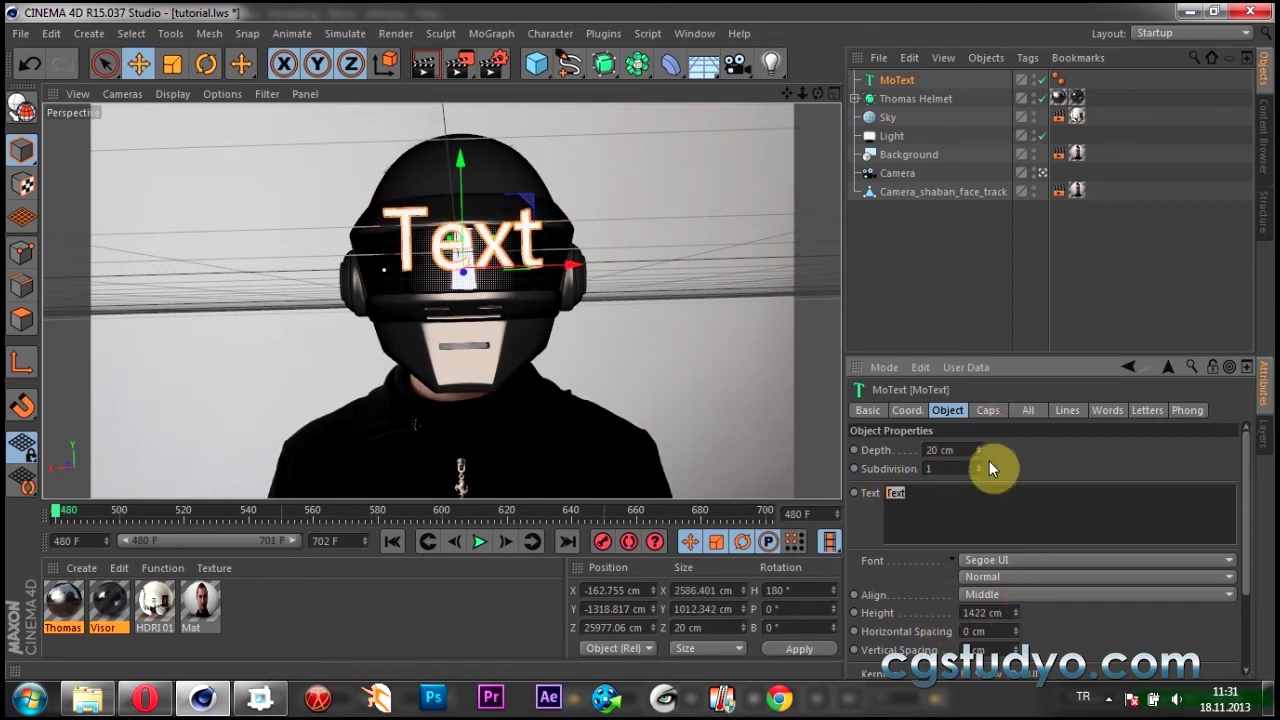
{"action": "left_click", "coordinate": [1029, 561]}
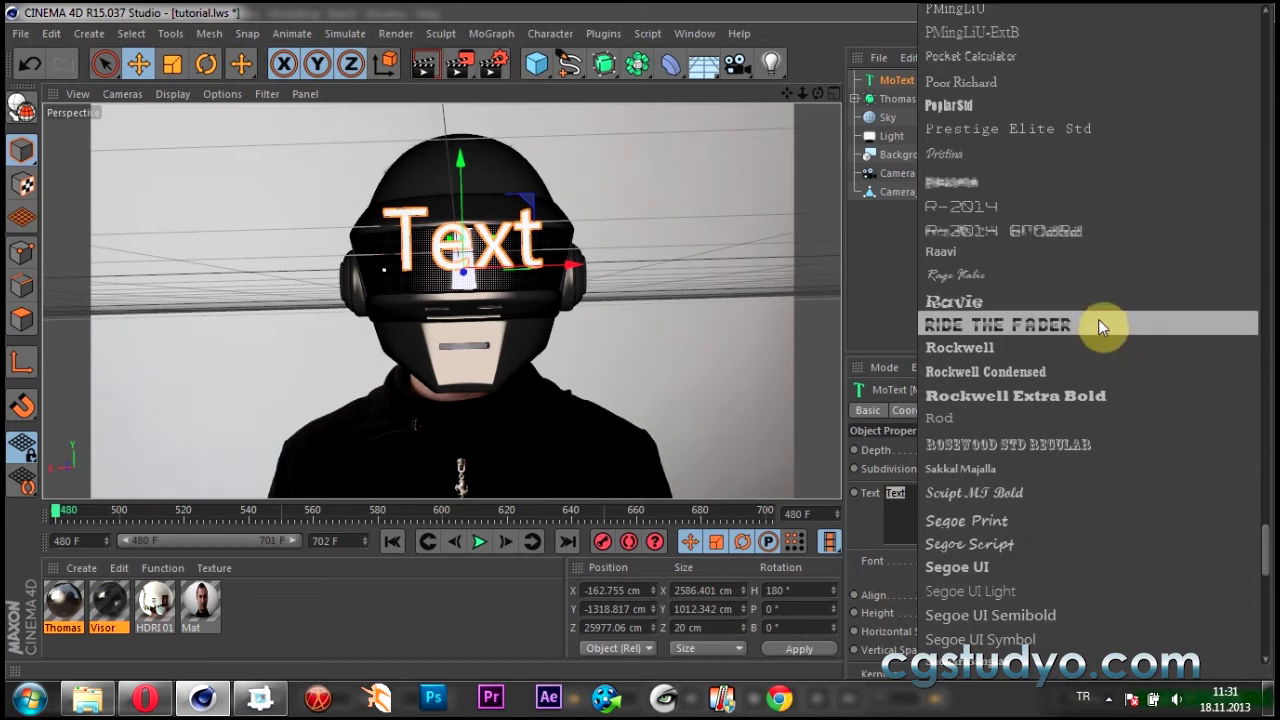
{"action": "left_click", "coordinate": [1056, 329]}
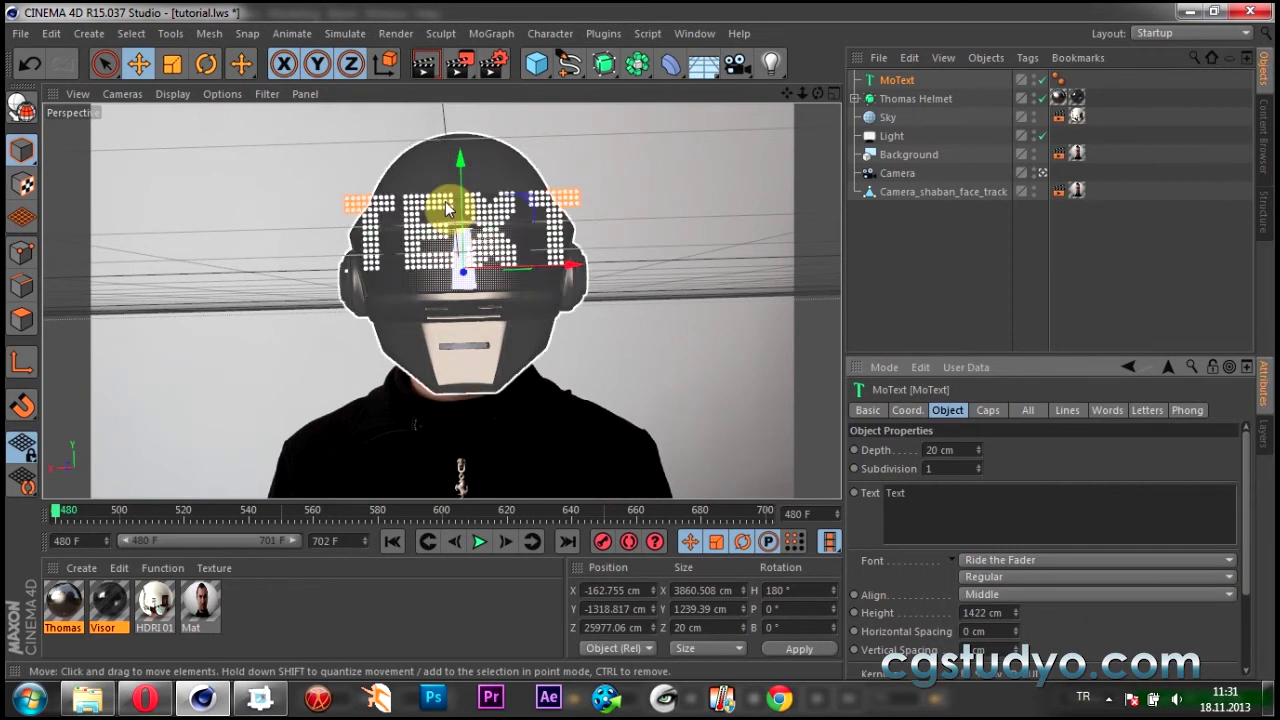
Enter the text 'CG STUDYO' and settle its height at 500 cm across the visor.
{"action": "left_click_drag", "start_coordinate": [1015, 612], "coordinate": [990, 562]}
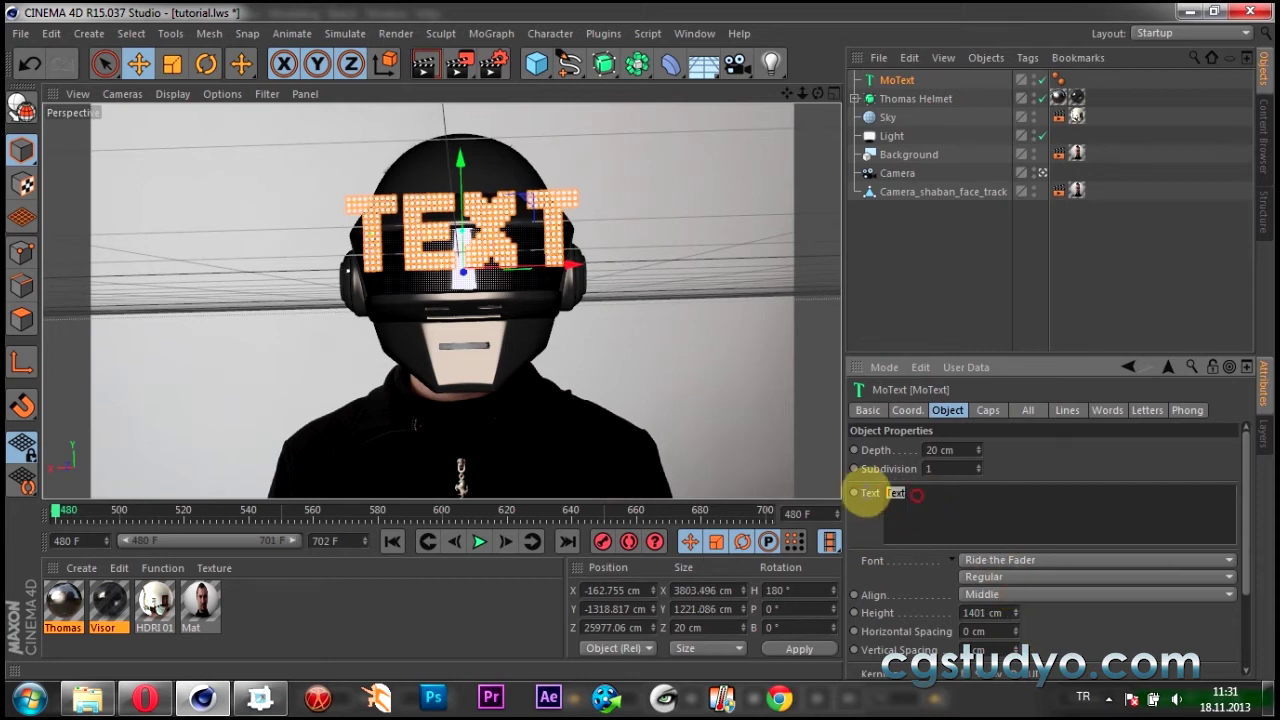
{"action": "type", "text": "CG STUDYO"}
{"action": "left_click", "coordinate": [1017, 447]}
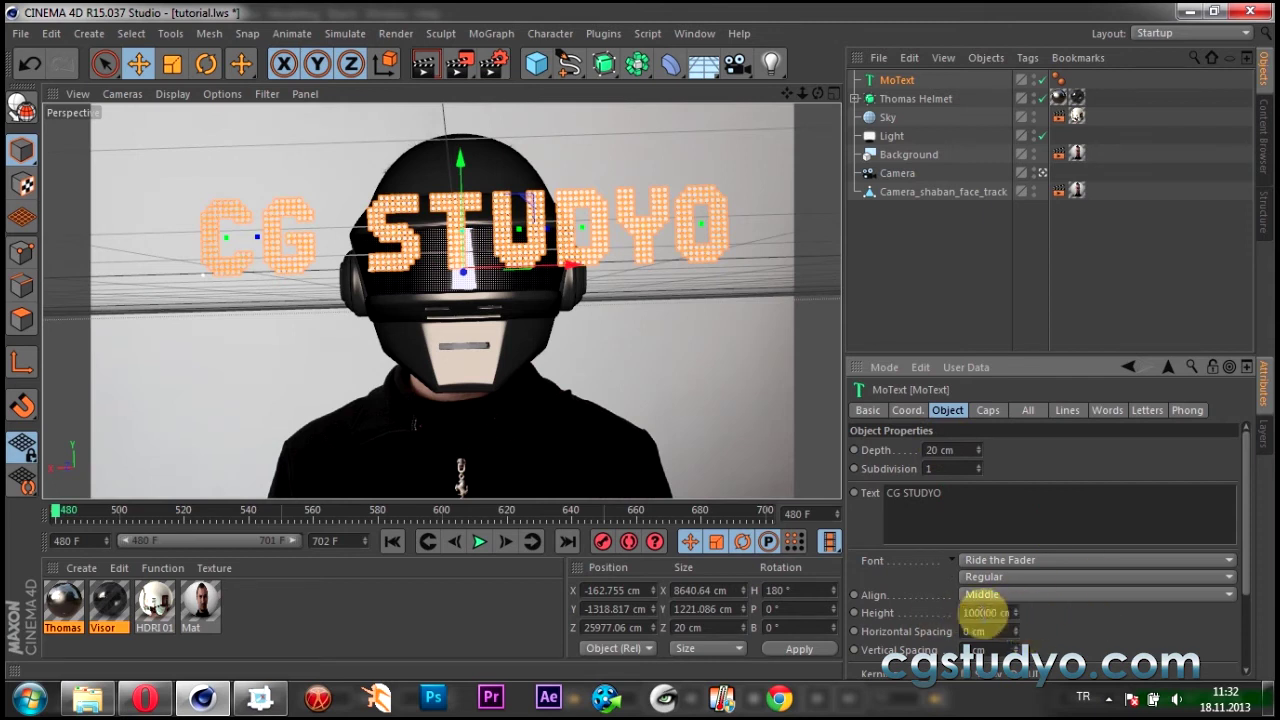
{"action": "key", "text": "Return"}
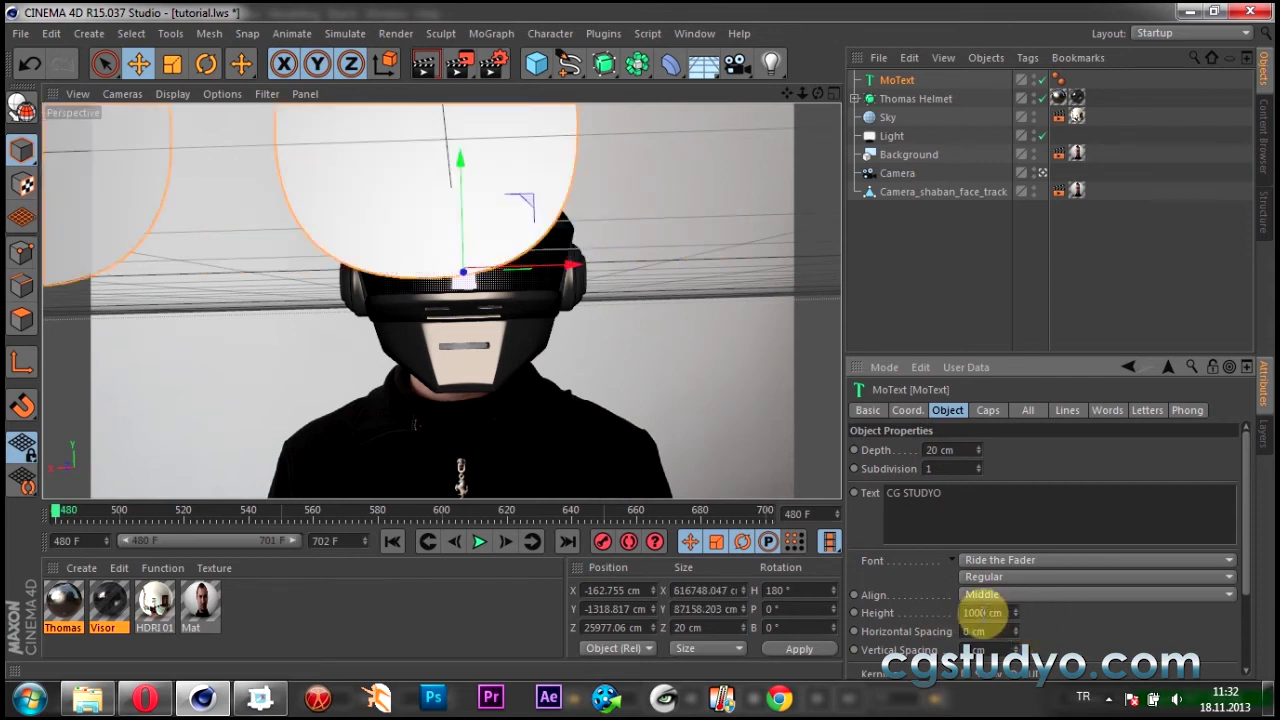
{"action": "key", "text": "Return"}
{"action": "type", "text": "600"}
{"action": "key", "text": "Return"}
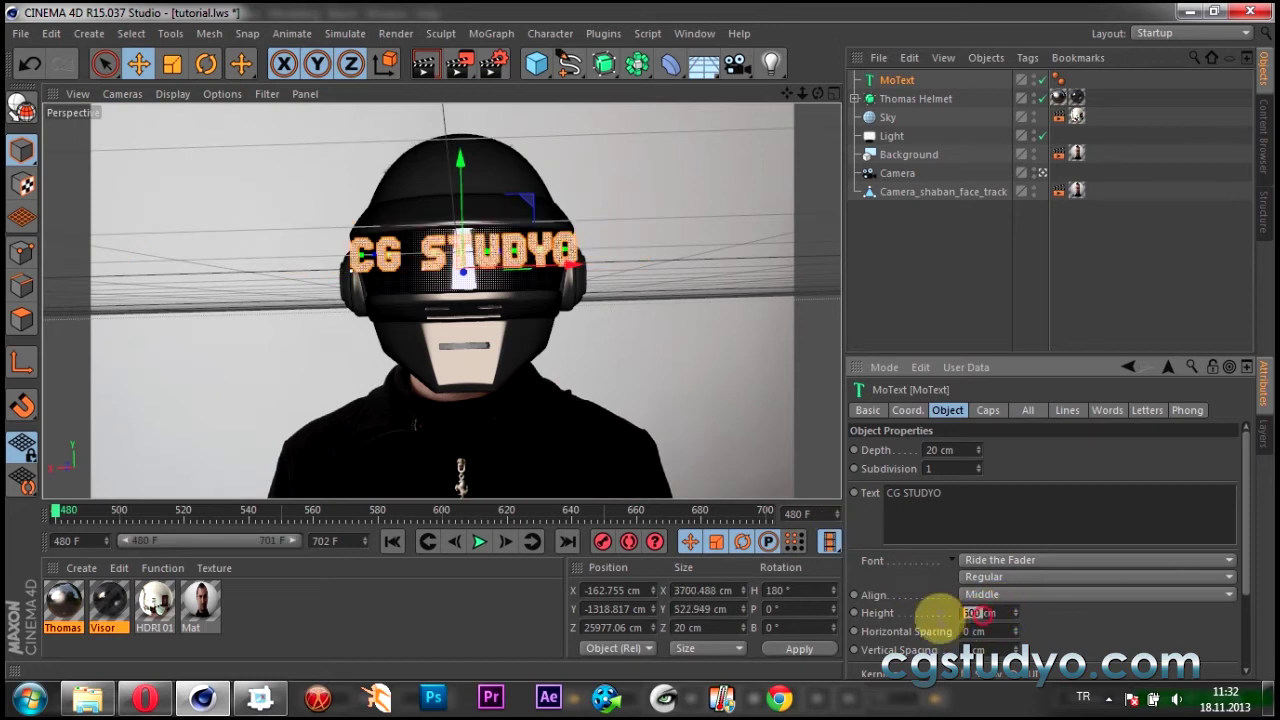
{"action": "key", "text": "Return"}
{"action": "left_click_drag", "start_coordinate": [460, 160], "coordinate": [463, 165]}
Using a Top view, move the MoText along Z and X into the helmet visor.
{"action": "middle_click", "coordinate": [669, 195]}
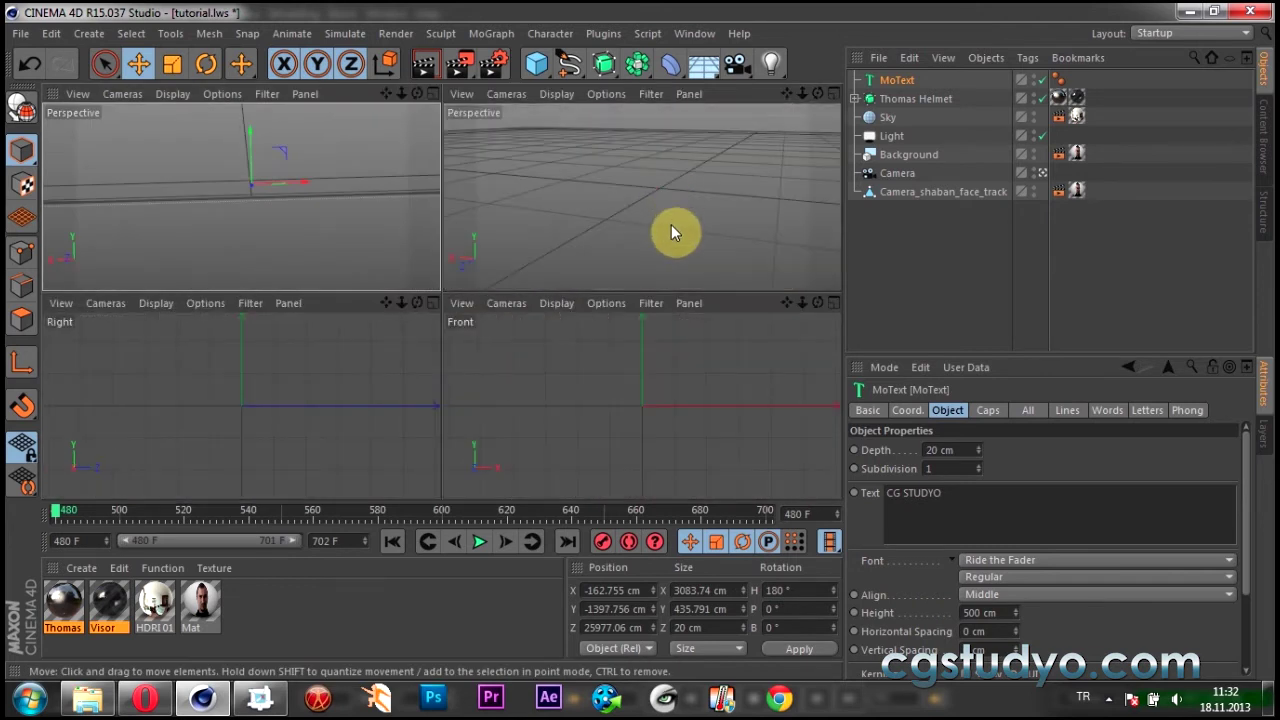
{"action": "left_click", "coordinate": [501, 304]}
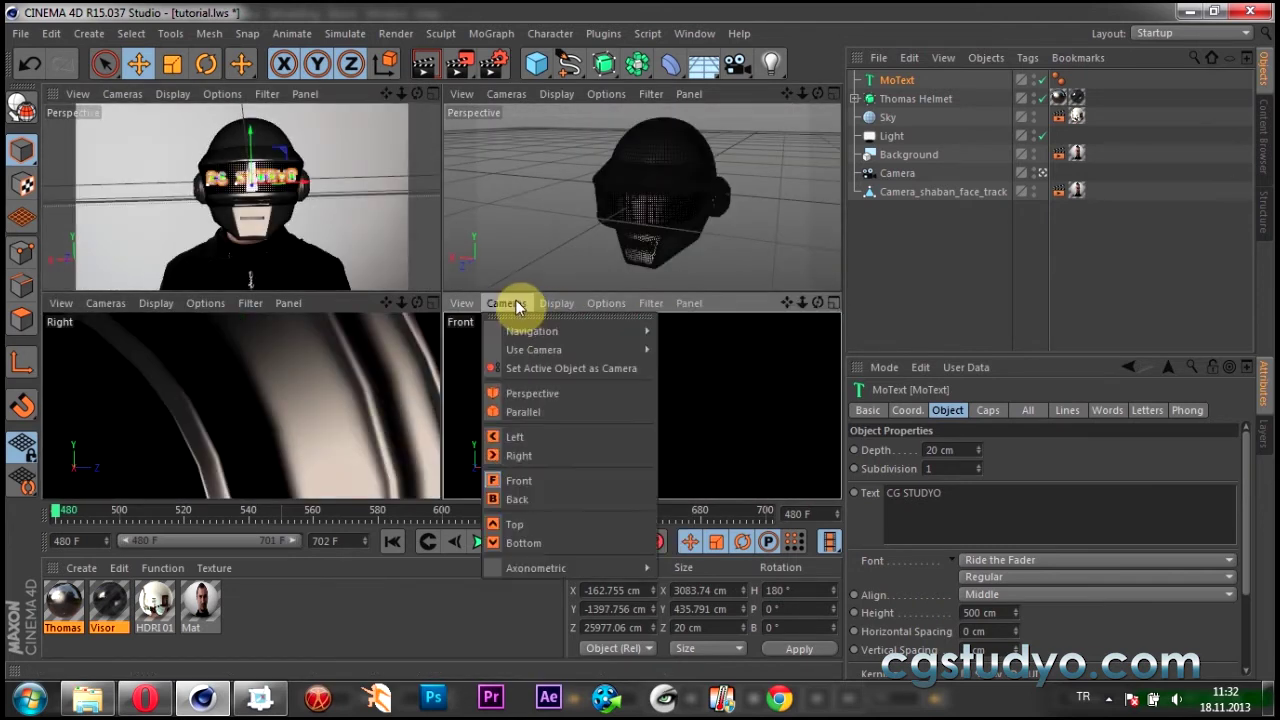
{"action": "left_click", "coordinate": [514, 524]}
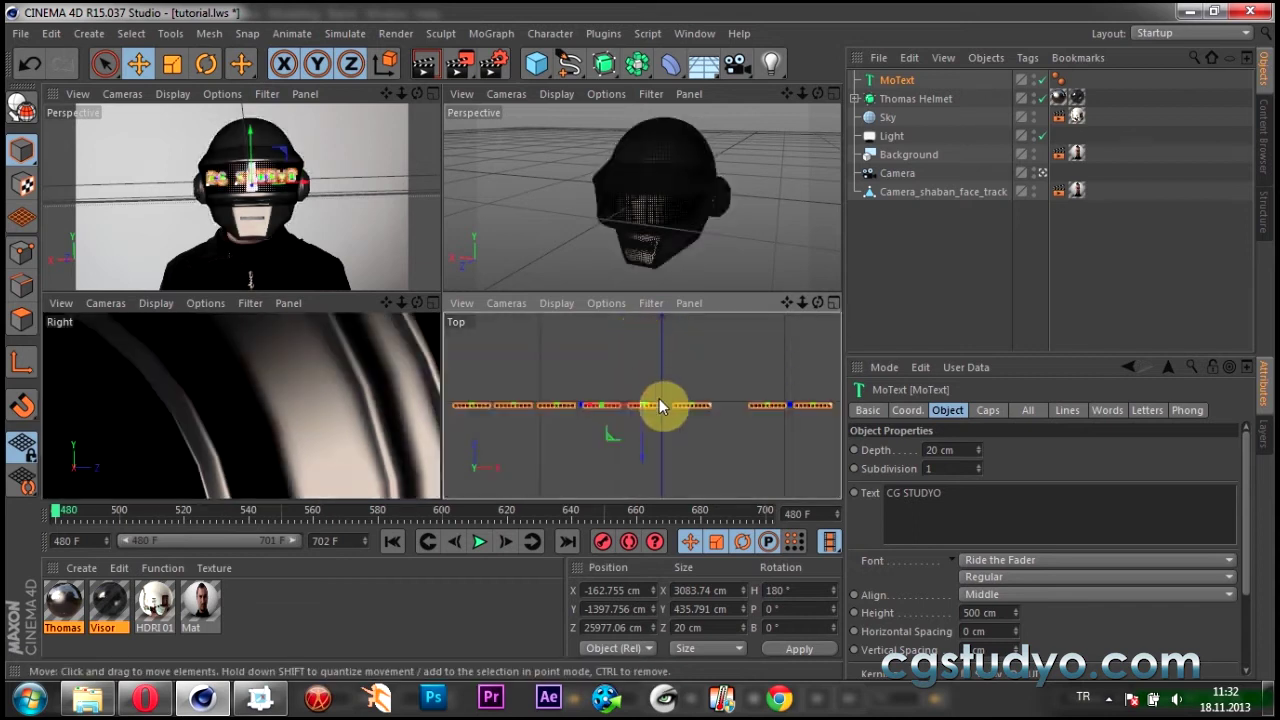
{"action": "scroll", "coordinate": [667, 422], "scroll_direction": "down", "scroll_amount": 3}
{"action": "scroll", "coordinate": [670, 418], "scroll_direction": "down", "scroll_amount": 2}
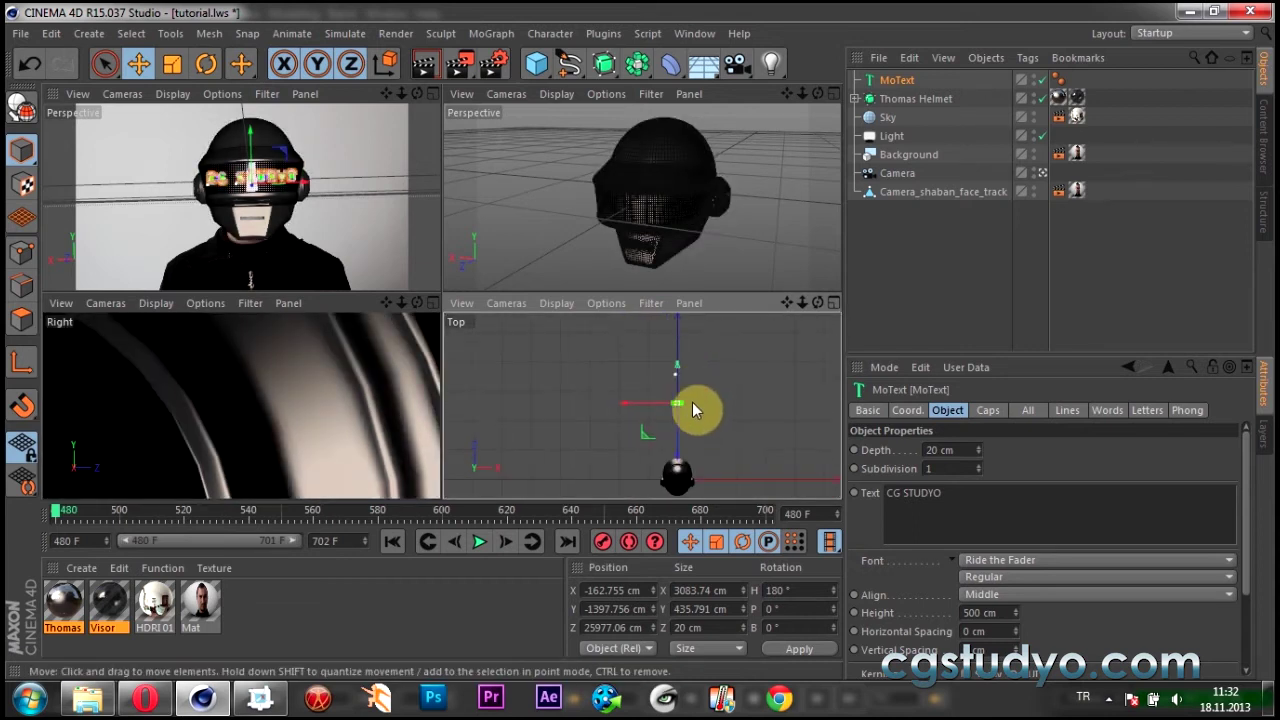
{"action": "left_click_drag", "start_coordinate": [677, 364], "coordinate": [684, 430]}
{"action": "left_click_drag", "start_coordinate": [655, 208], "coordinate": [646, 184]}
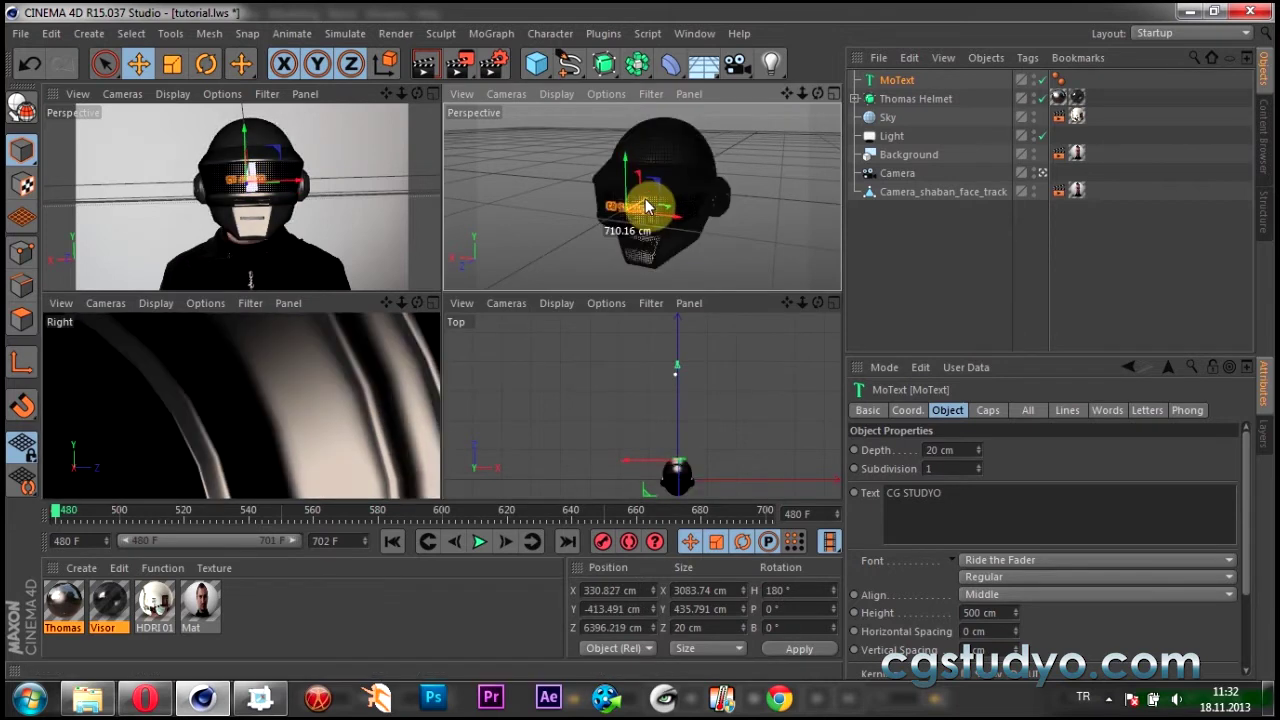
{"action": "left_click_drag", "start_coordinate": [686, 466], "coordinate": [679, 349]}
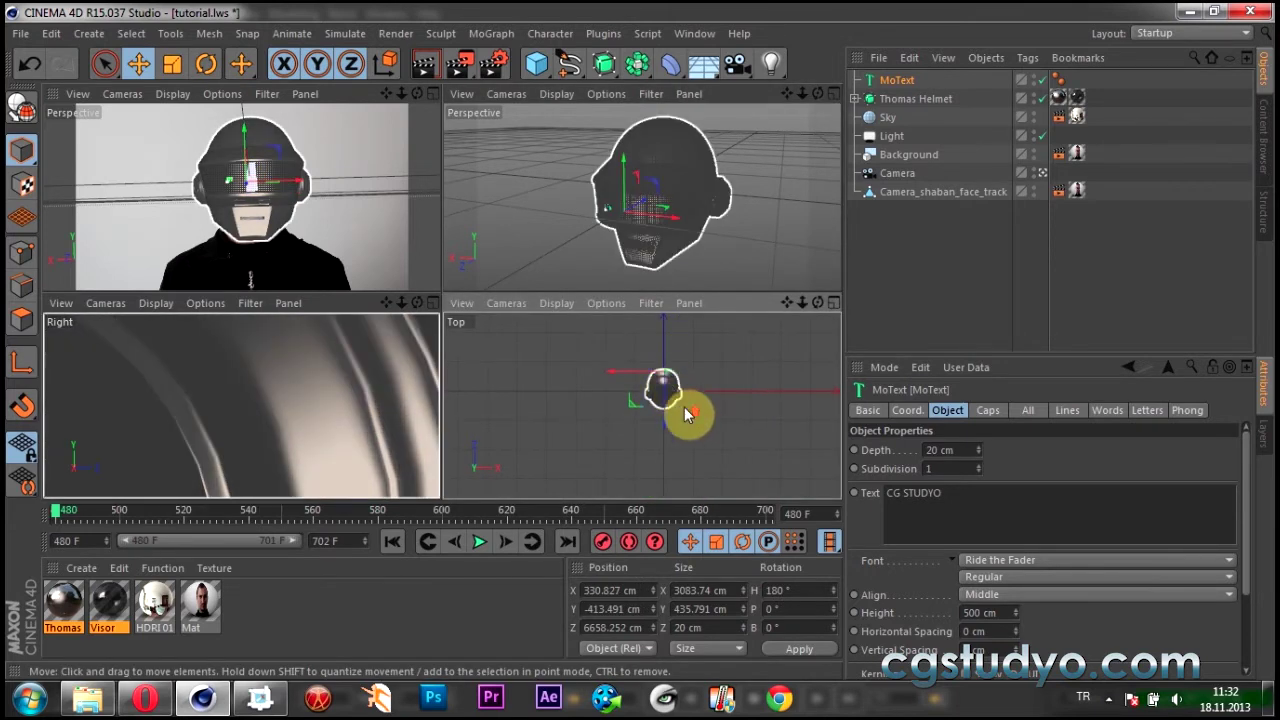
{"action": "scroll", "coordinate": [654, 391], "scroll_direction": "up", "scroll_amount": 4}
{"action": "scroll", "coordinate": [704, 429], "scroll_direction": "up", "scroll_amount": 2}
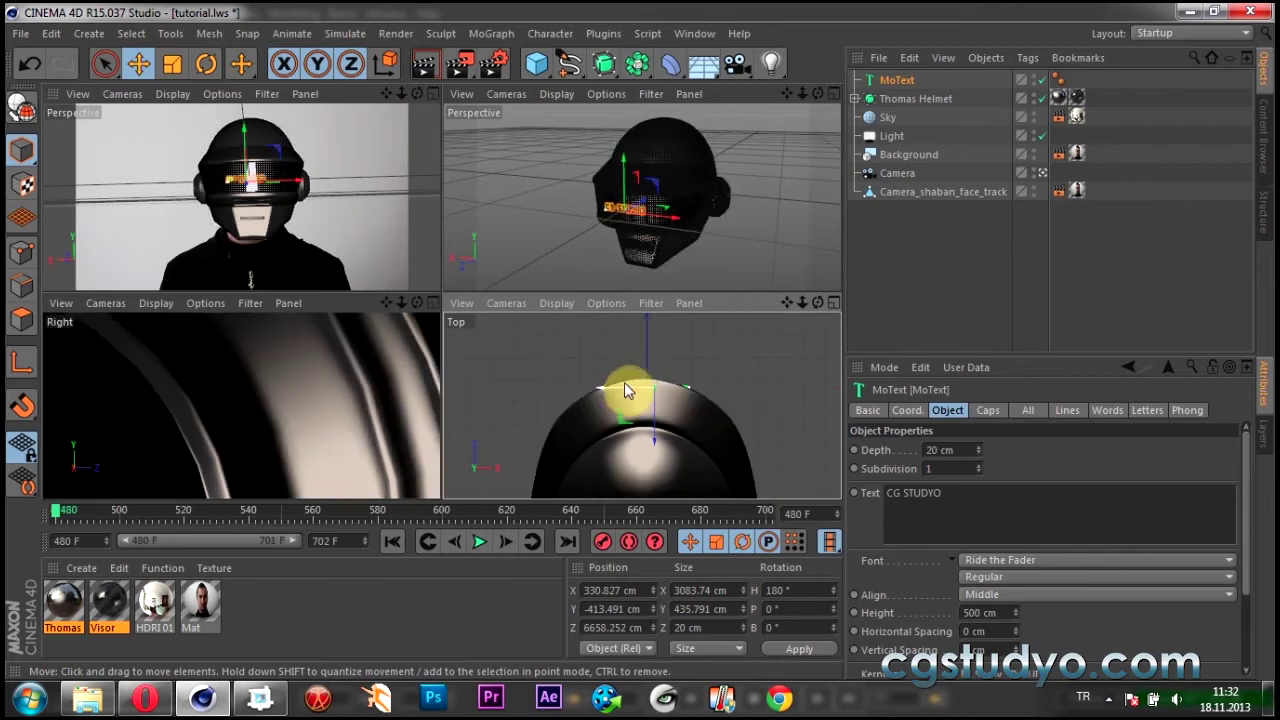
{"action": "left_click_drag", "start_coordinate": [610, 390], "coordinate": [613, 388]}
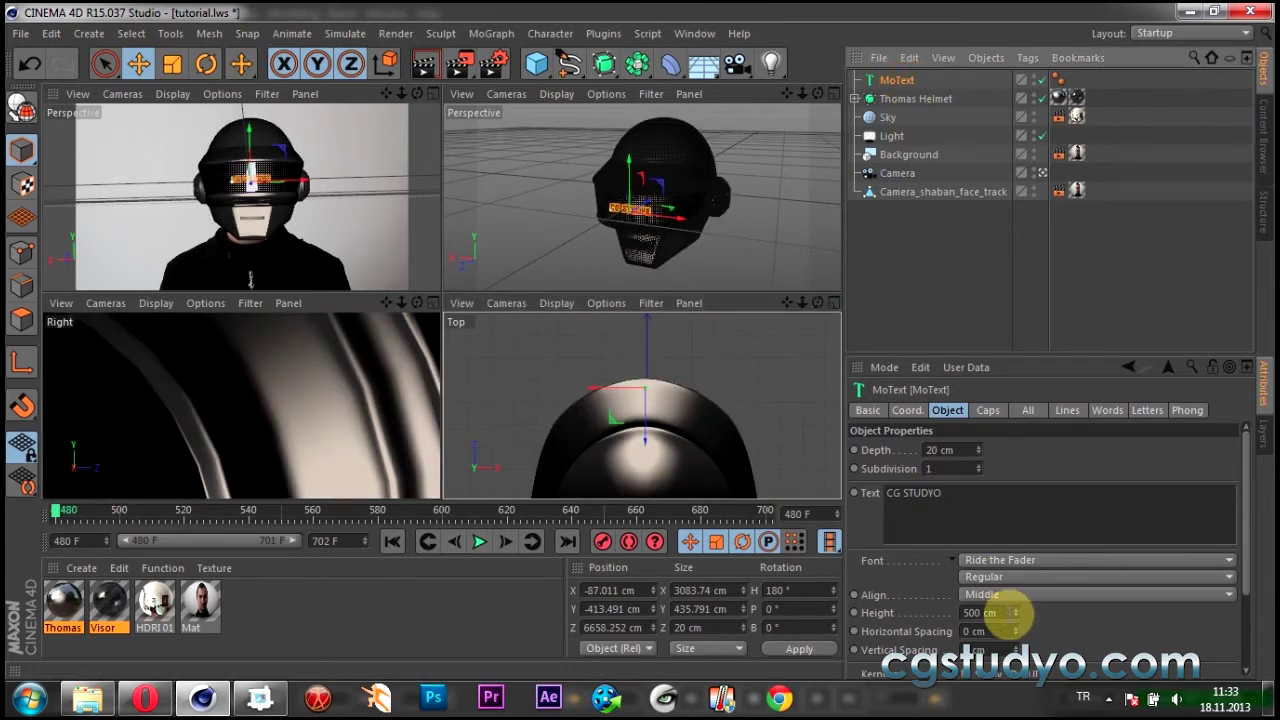
Increase the MoText height to 1000 cm.
{"action": "left_click_drag", "start_coordinate": [1015, 613], "coordinate": [946, 607]}
{"action": "double_click", "coordinate": [978, 612]}
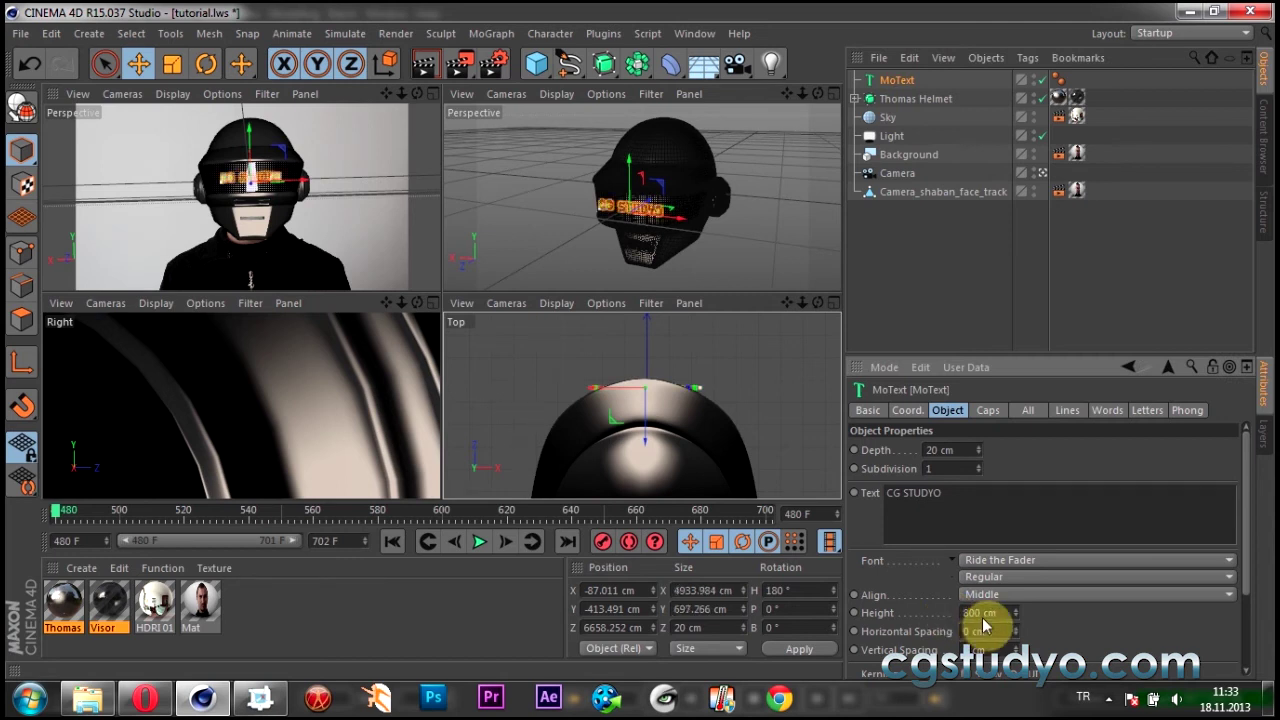
{"action": "type", "text": "1000"}
{"action": "key", "text": "Return"}
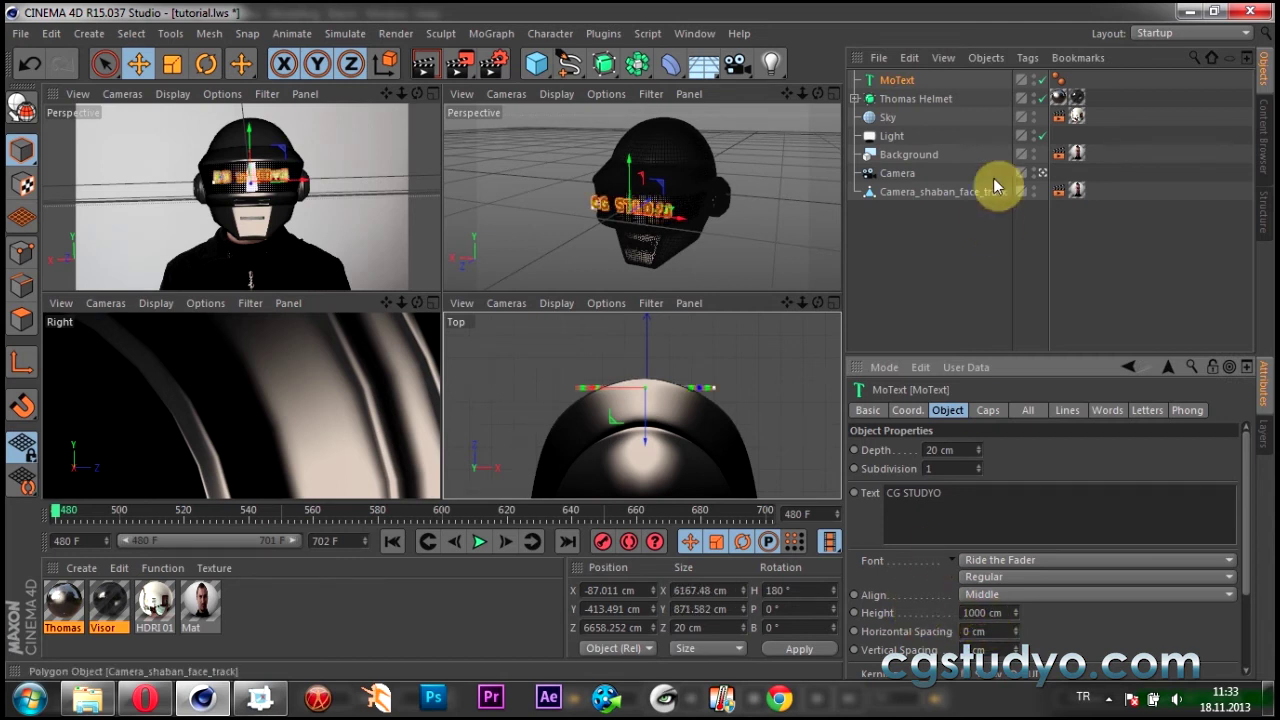
Add a Wrap deformer and drag it toward the helmet in the enlarged perspective view.
{"action": "left_click", "coordinate": [686, 62]}
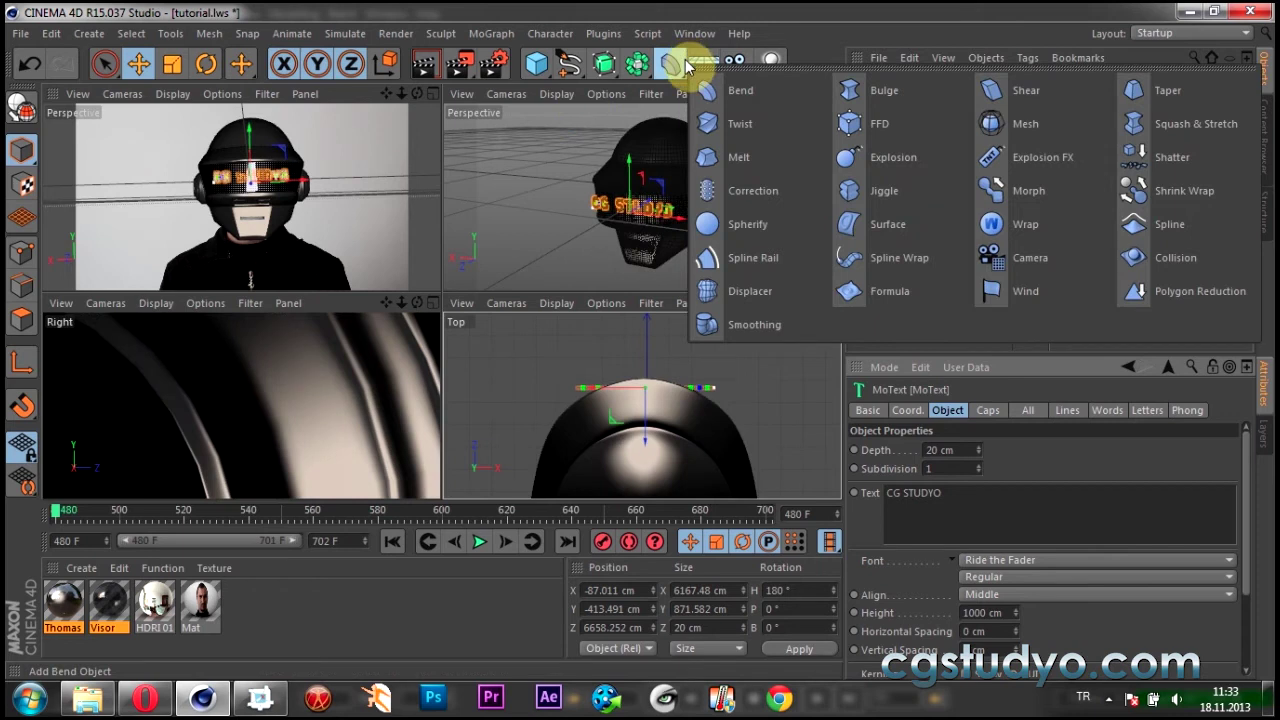
{"action": "left_click", "coordinate": [992, 224]}
{"action": "left_click_drag", "start_coordinate": [814, 214], "coordinate": [495, 222]}
{"action": "middle_click", "coordinate": [755, 137]}
{"action": "mouse_move", "coordinate": [755, 137]}
{"action": "left_mouse_down", "text": "alt"}
{"action": "mouse_move", "coordinate": [500, 300]}
{"action": "mouse_move", "coordinate": [434, 386]}
{"action": "mouse_move", "coordinate": [378, 368]}
{"action": "mouse_move", "coordinate": [443, 371]}
{"action": "mouse_move", "coordinate": [186, 413]}
{"action": "left_mouse_up", "text": "alt"}
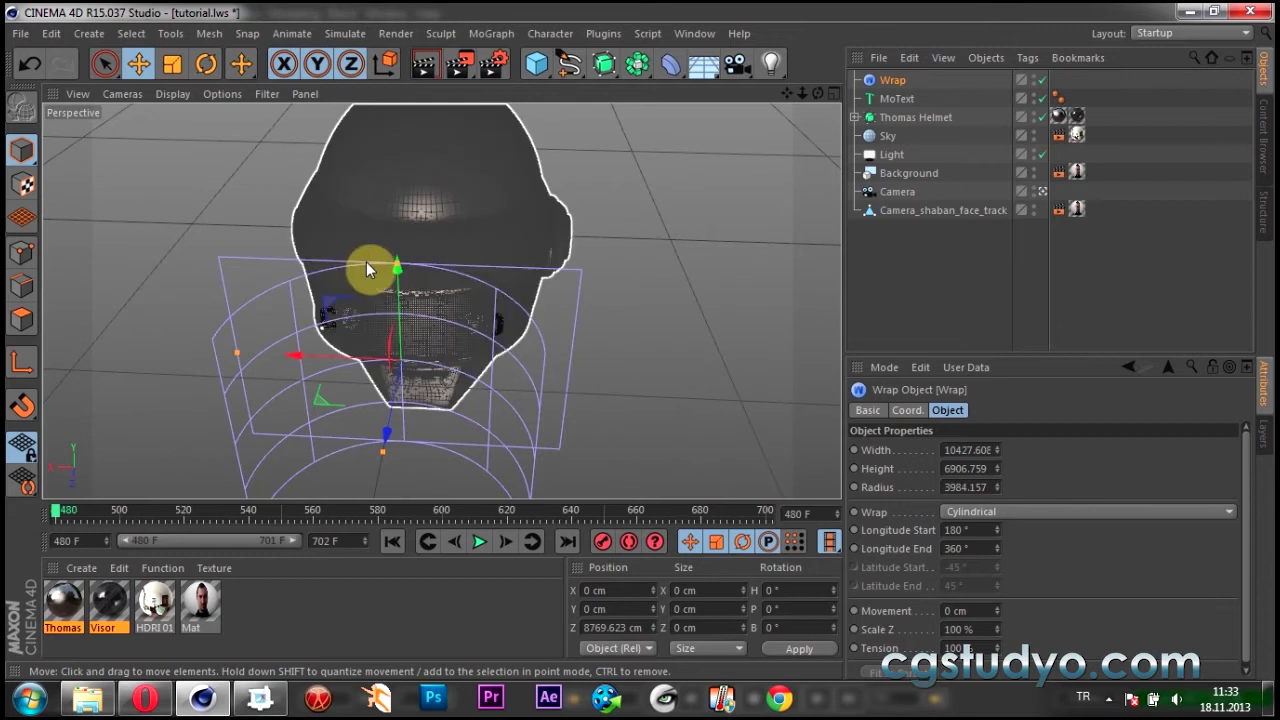
Rotate the Wrap cage to heading -180° so it faces the front.
{"action": "left_click", "coordinate": [206, 63]}
{"action": "mouse_move", "coordinate": [434, 394]}
{"action": "left_mouse_down"}
{"action": "mouse_move", "coordinate": [202, 338]}
{"action": "mouse_move", "coordinate": [197, 349]}
{"action": "left_mouse_up"}
{"action": "left_click", "coordinate": [806, 615]}
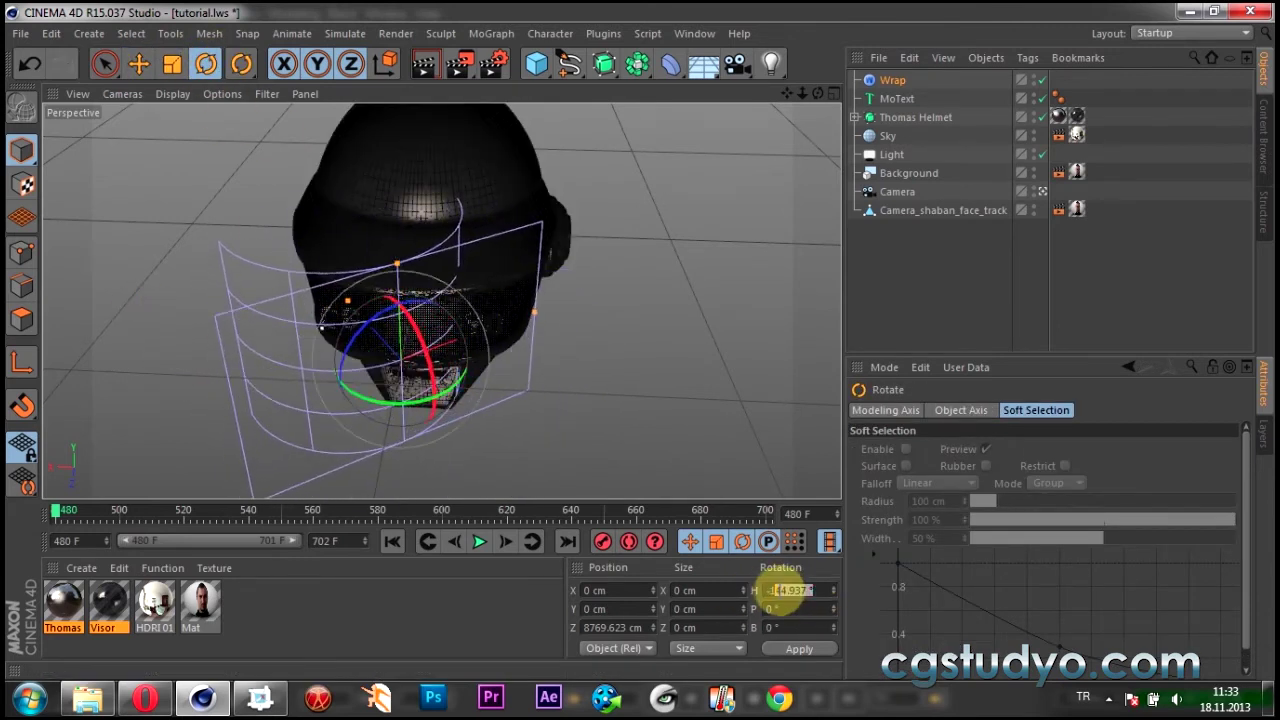
{"action": "type", "text": "-180"}
{"action": "key", "text": "Return"}
Move the Wrap cage onto the helmet and align it with the helmet front.
{"action": "left_click", "coordinate": [144, 64]}
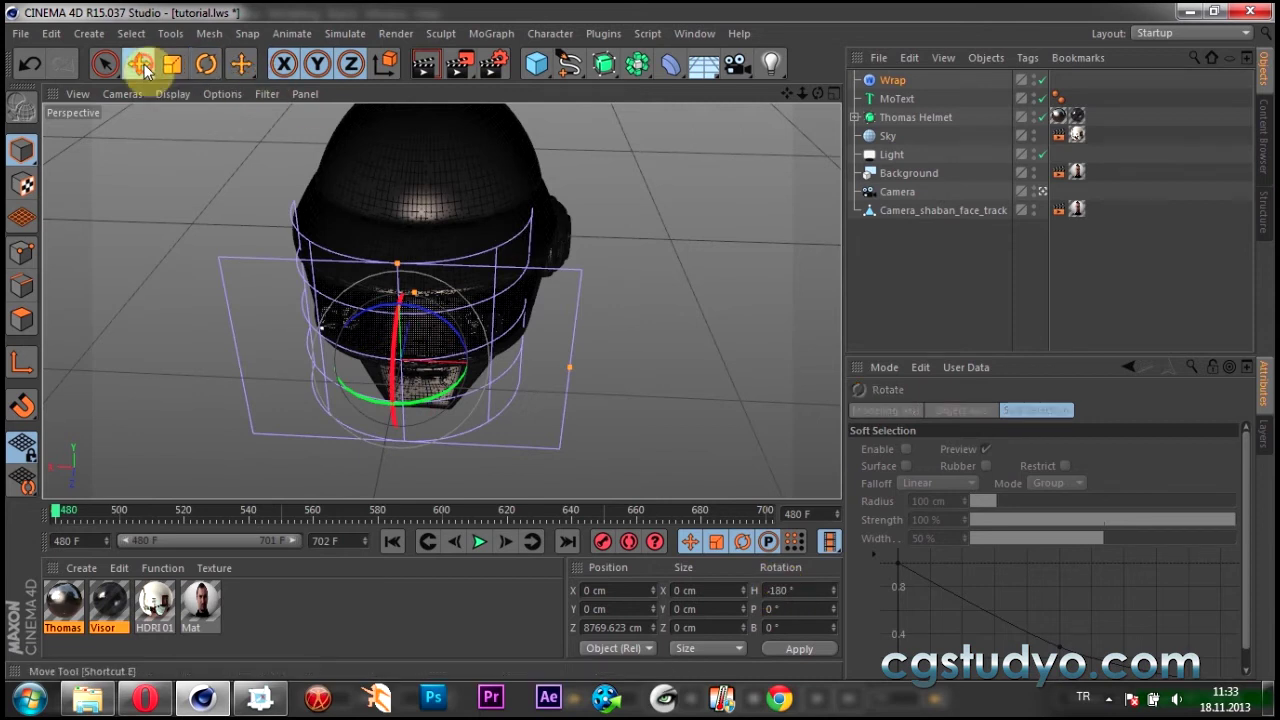
{"action": "left_click_drag", "start_coordinate": [415, 318], "coordinate": [598, 156]}
{"action": "key", "text": "F5"}
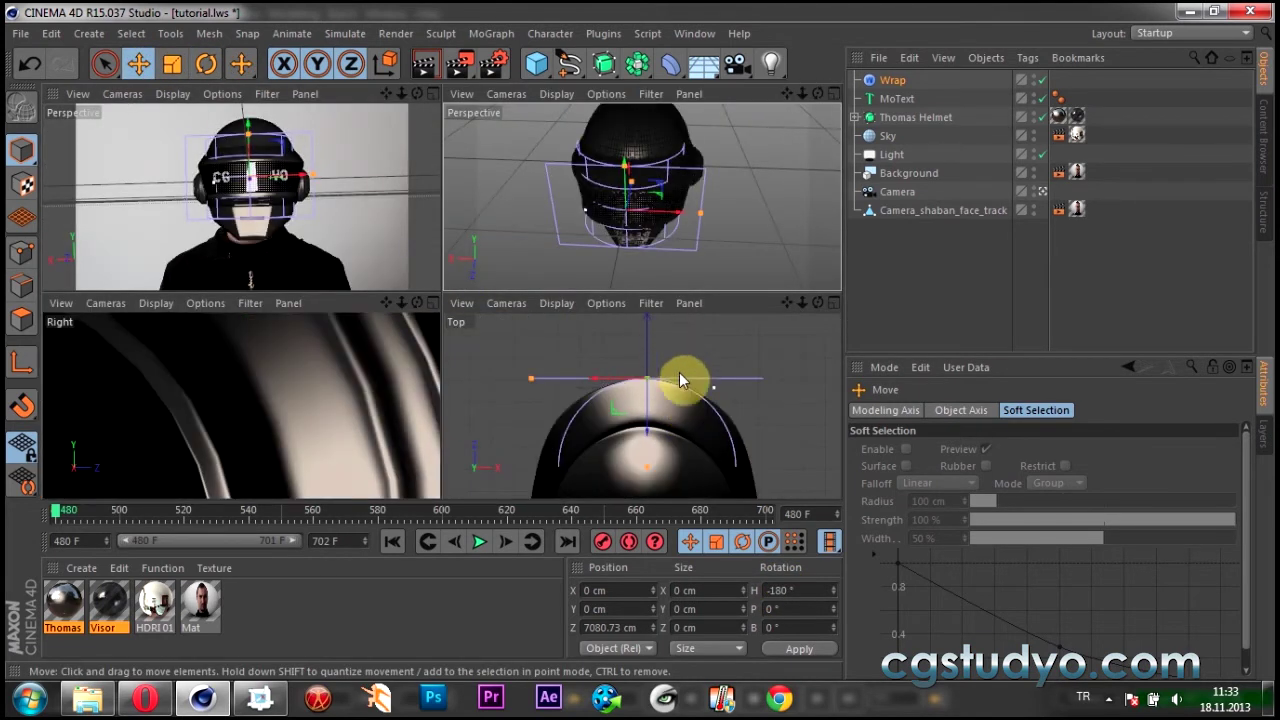
{"action": "left_click_drag", "start_coordinate": [646, 478], "coordinate": [600, 385]}
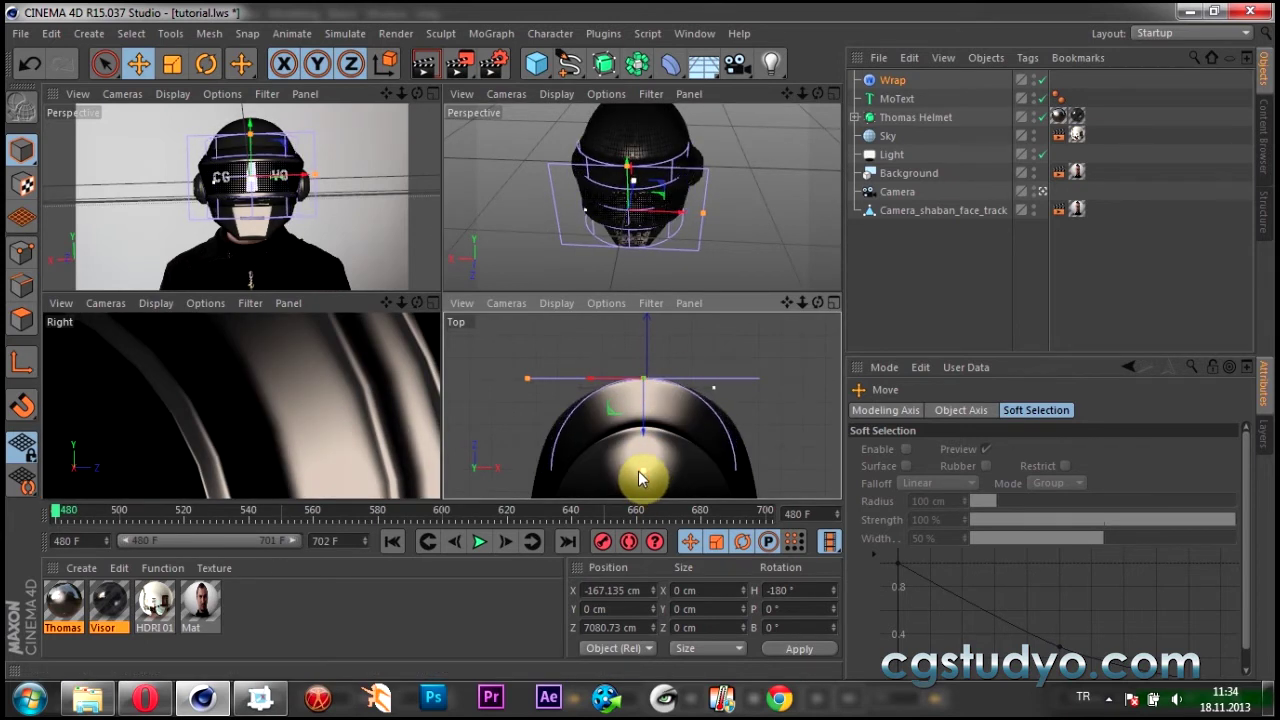
{"action": "left_click_drag", "start_coordinate": [643, 428], "coordinate": [643, 433]}
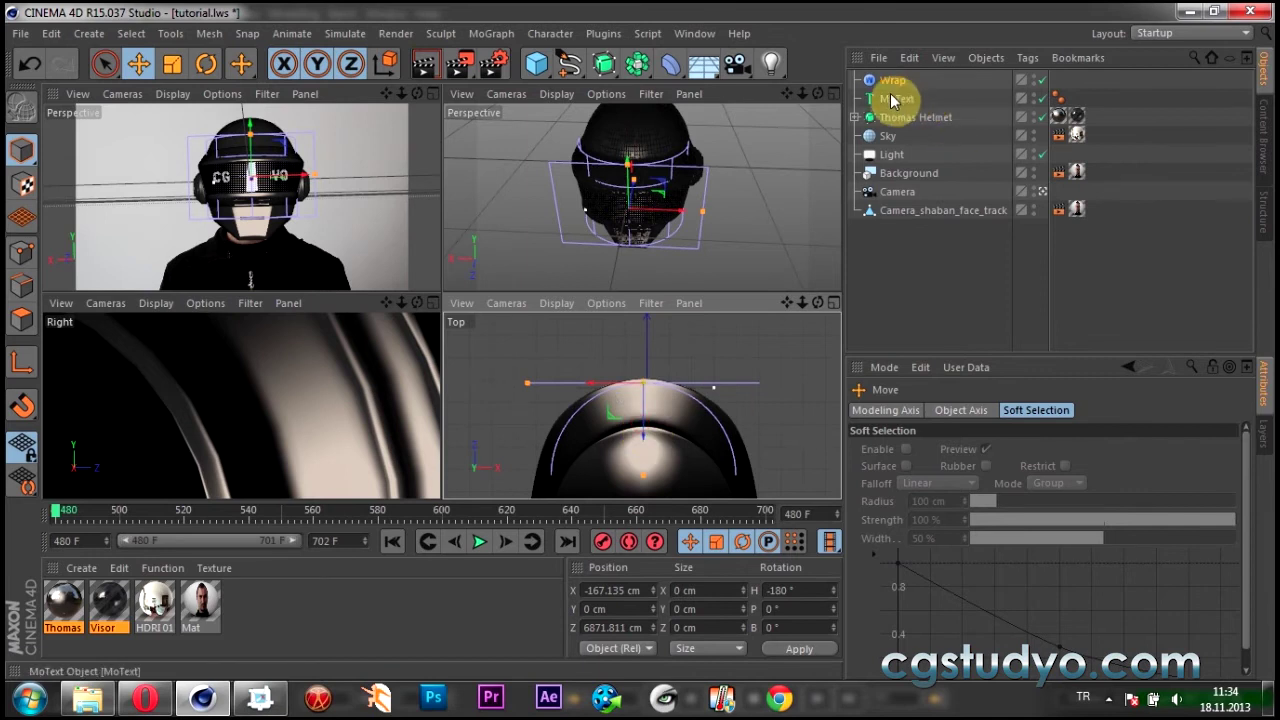
Nest the Wrap deformer under MoText, undoing a stray text move.
{"action": "left_click", "coordinate": [893, 100]}
{"action": "left_click_drag", "start_coordinate": [643, 434], "coordinate": [672, 422]}
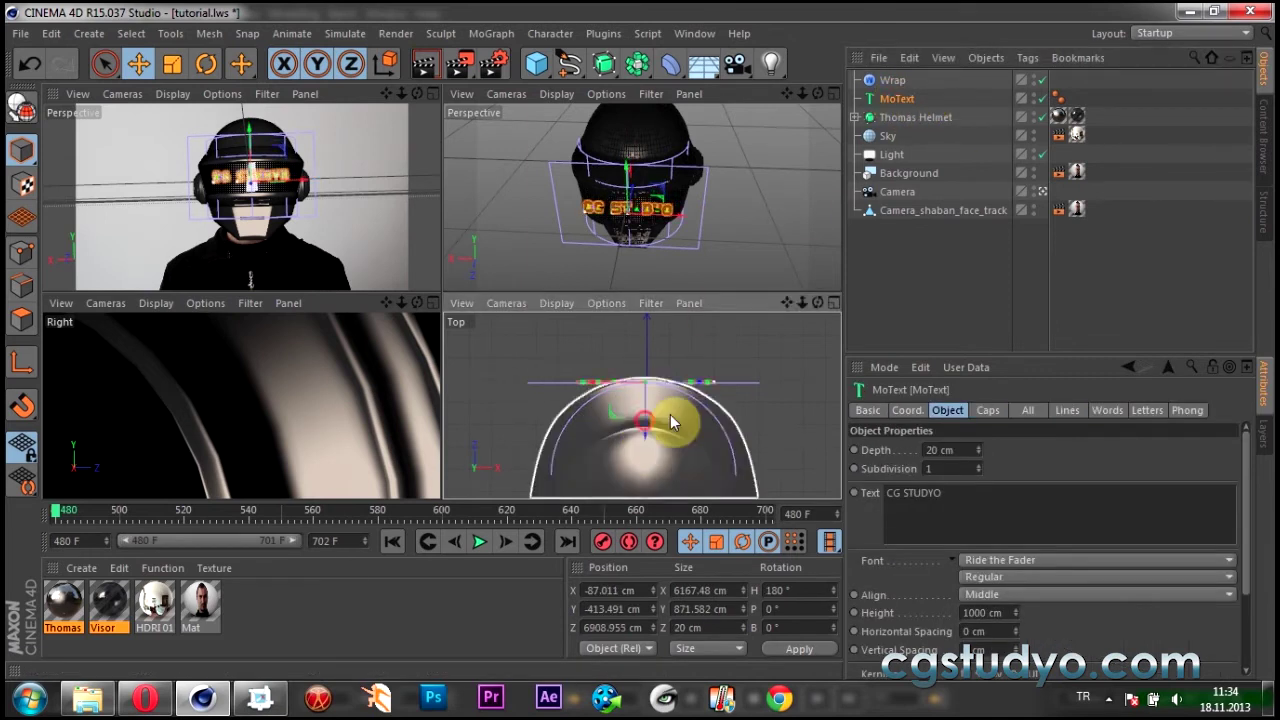
{"action": "left_click_drag", "start_coordinate": [890, 103], "coordinate": [893, 85]}
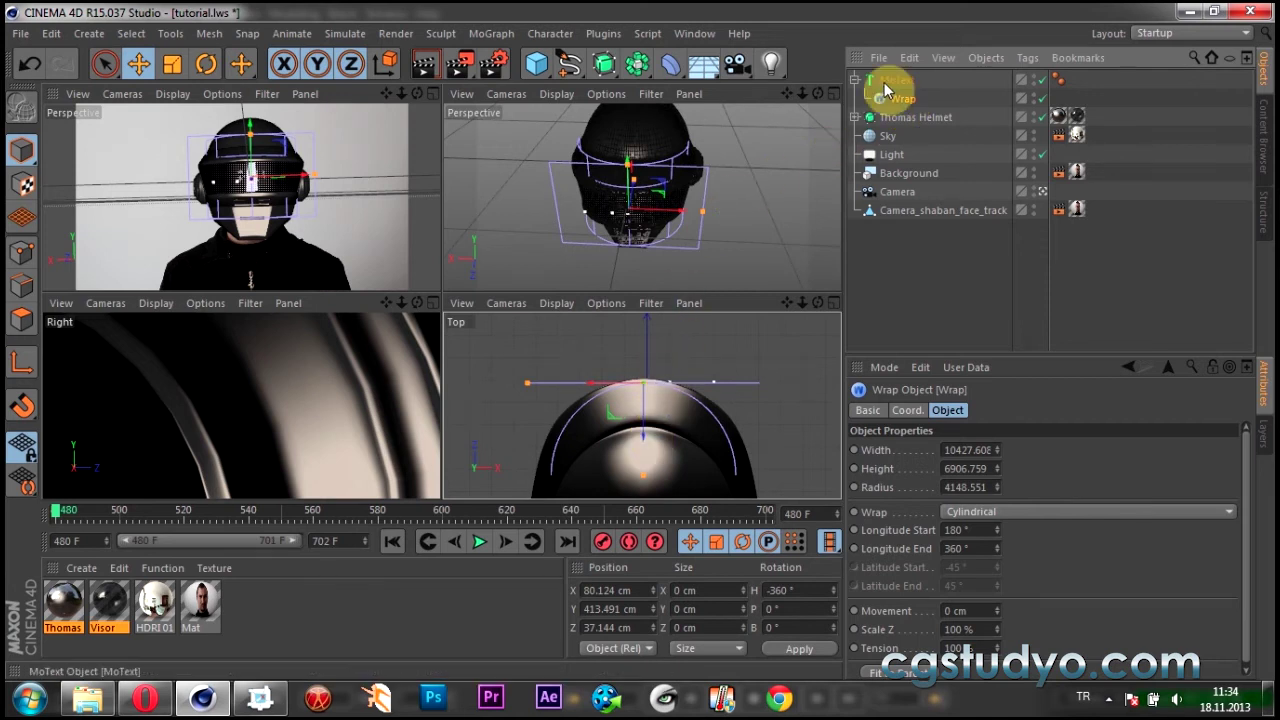
{"action": "left_click", "coordinate": [885, 88]}
{"action": "left_click_drag", "start_coordinate": [651, 430], "coordinate": [645, 435]}
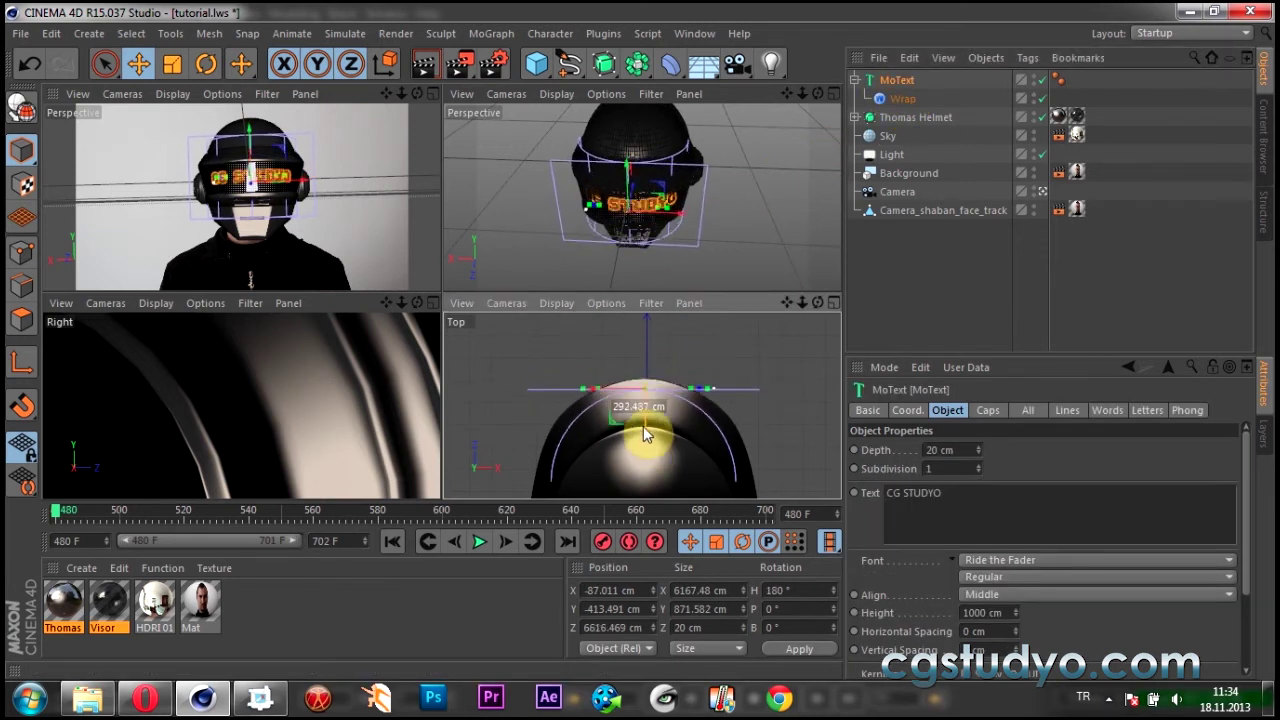
{"action": "left_click", "coordinate": [902, 98]}
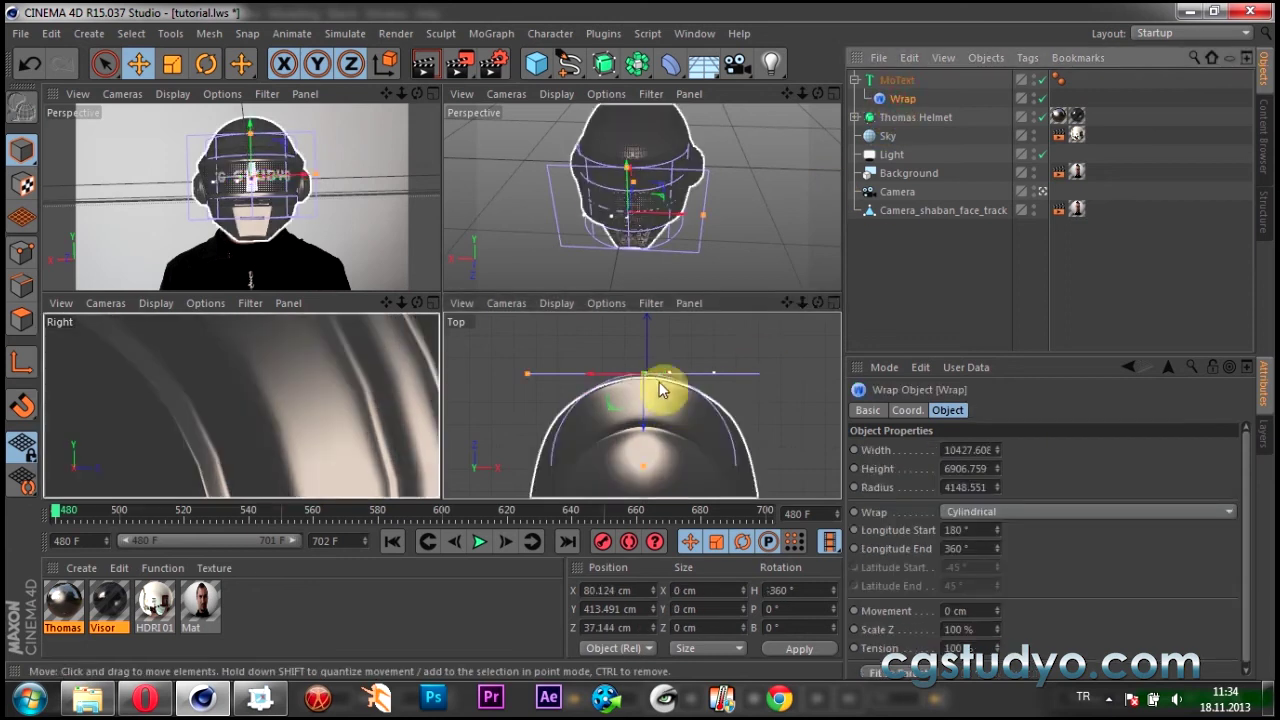
{"action": "key", "text": "ctrl+z"}
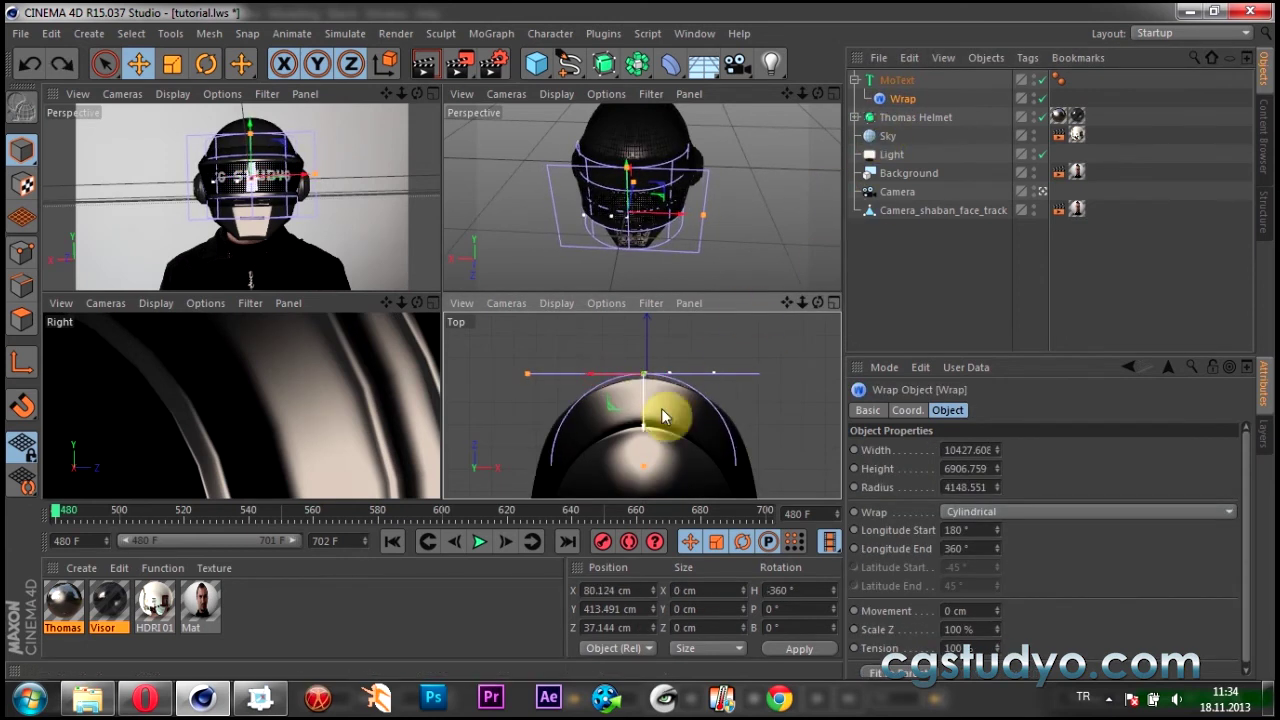
Centre the Wrap on the text and move the curved text into the visor at Z 6156.847 cm.
{"action": "left_click", "coordinate": [893, 80]}
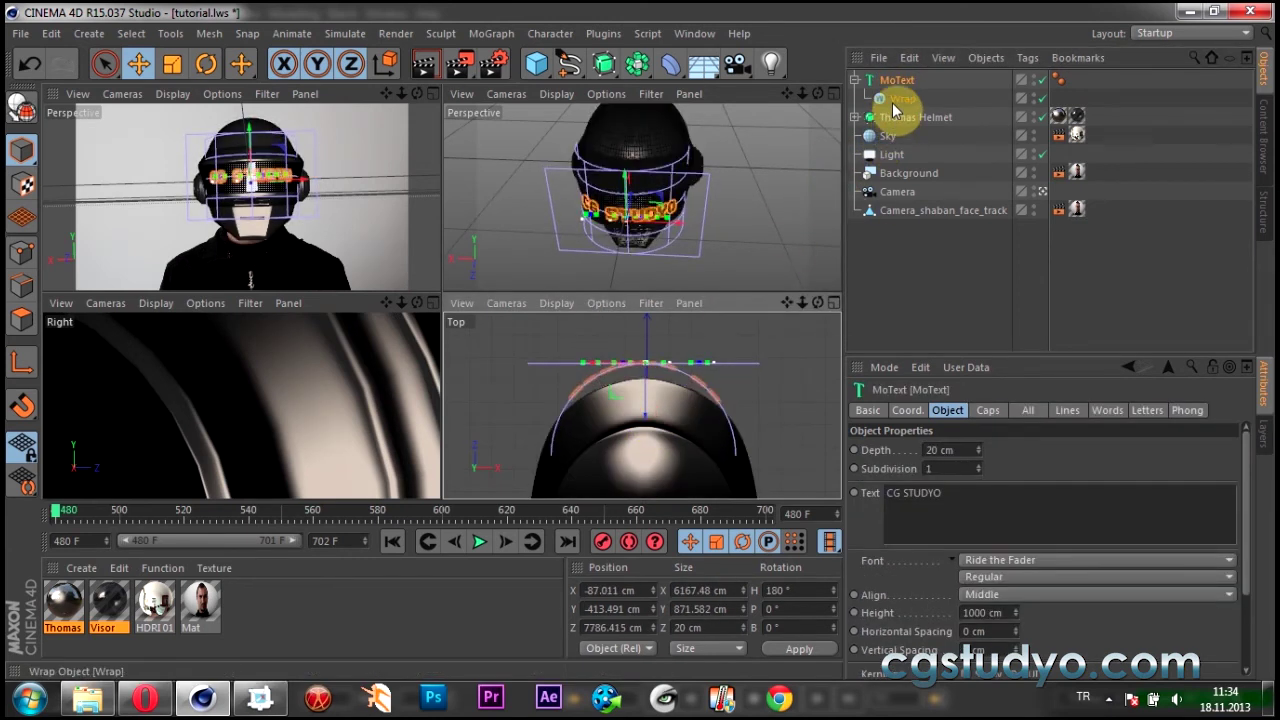
{"action": "left_click", "coordinate": [896, 99]}
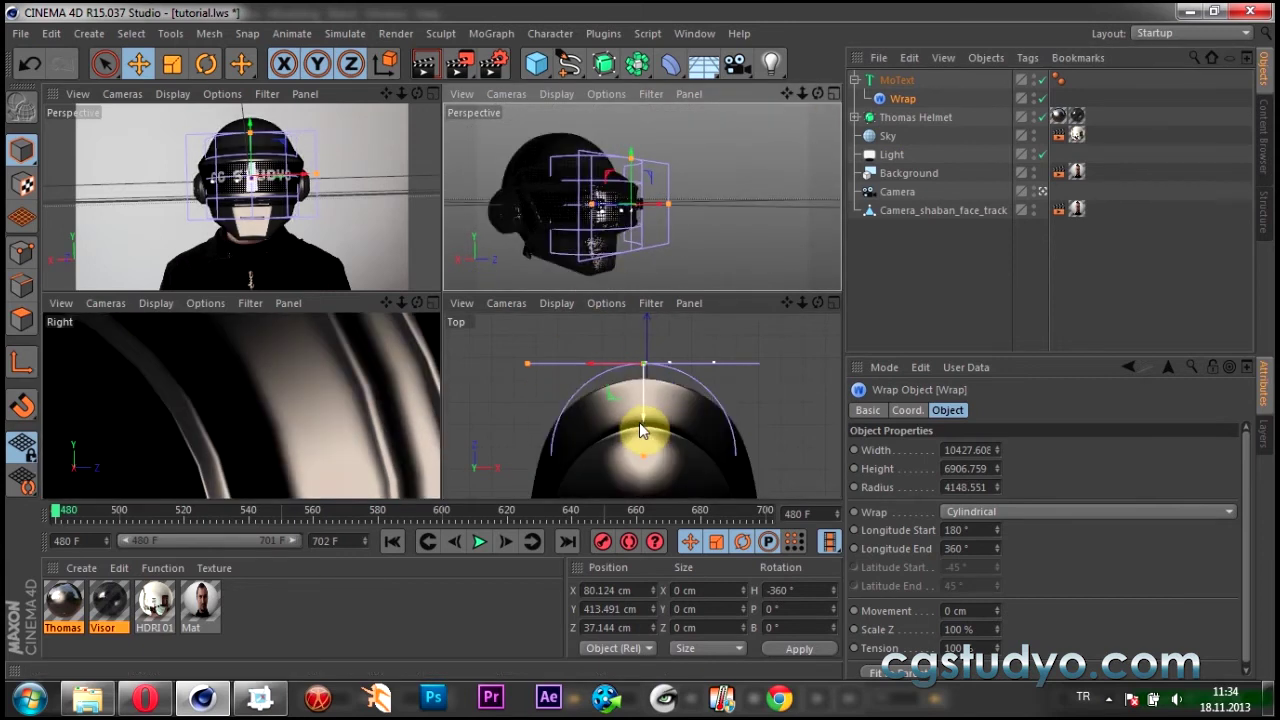
{"action": "left_click_drag", "start_coordinate": [612, 379], "coordinate": [602, 367]}
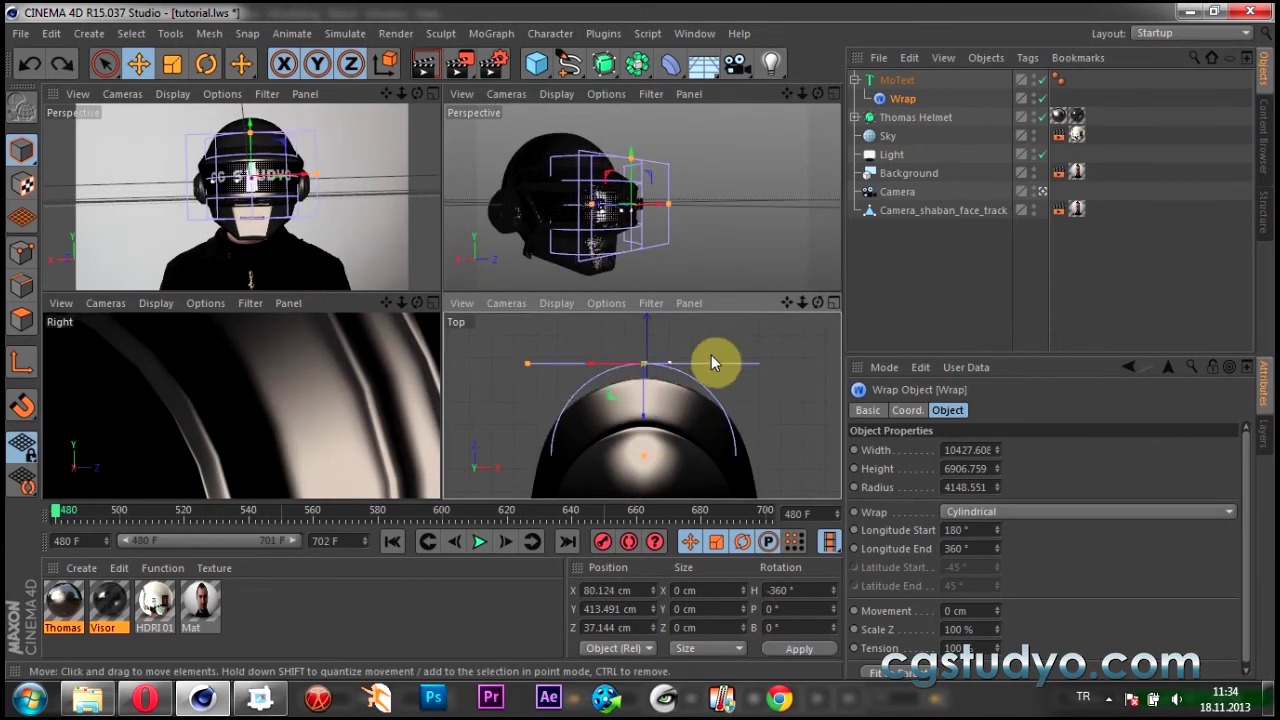
{"action": "left_click", "coordinate": [895, 80]}
{"action": "left_click_drag", "start_coordinate": [647, 415], "coordinate": [647, 449]}
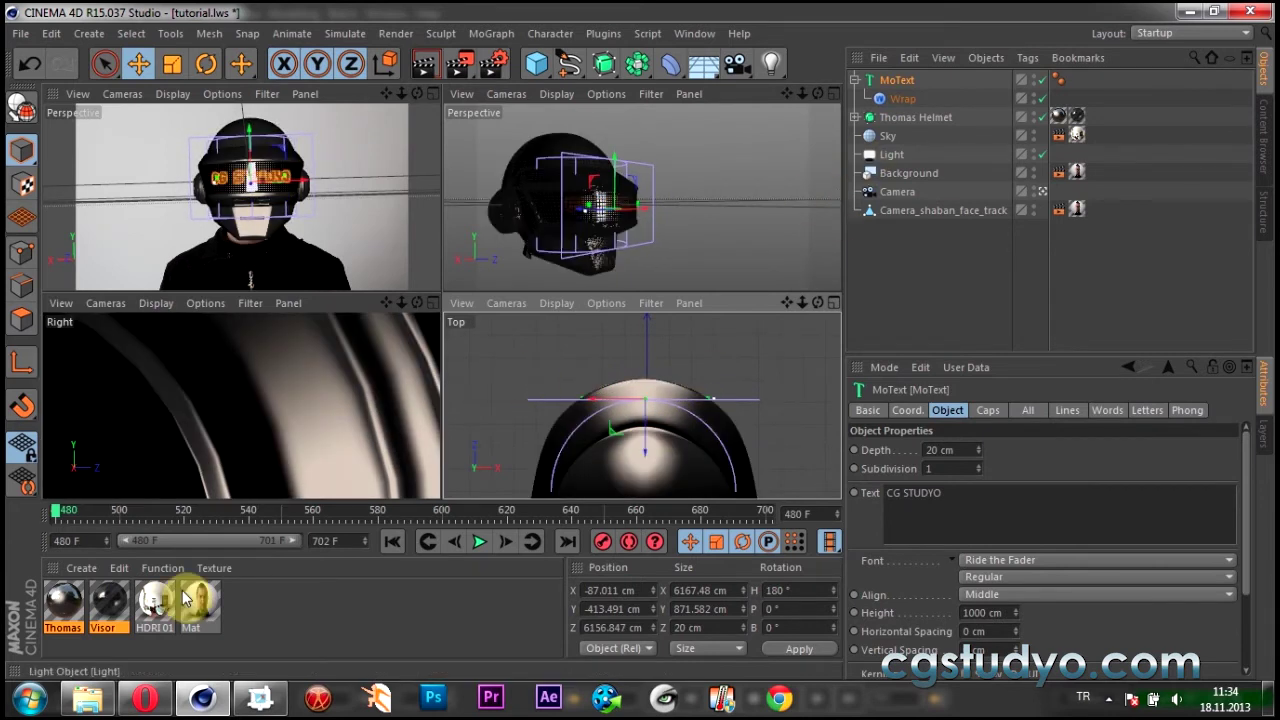
{"action": "left_click", "coordinate": [260, 645]}
{"action": "middle_click", "coordinate": [356, 197]}
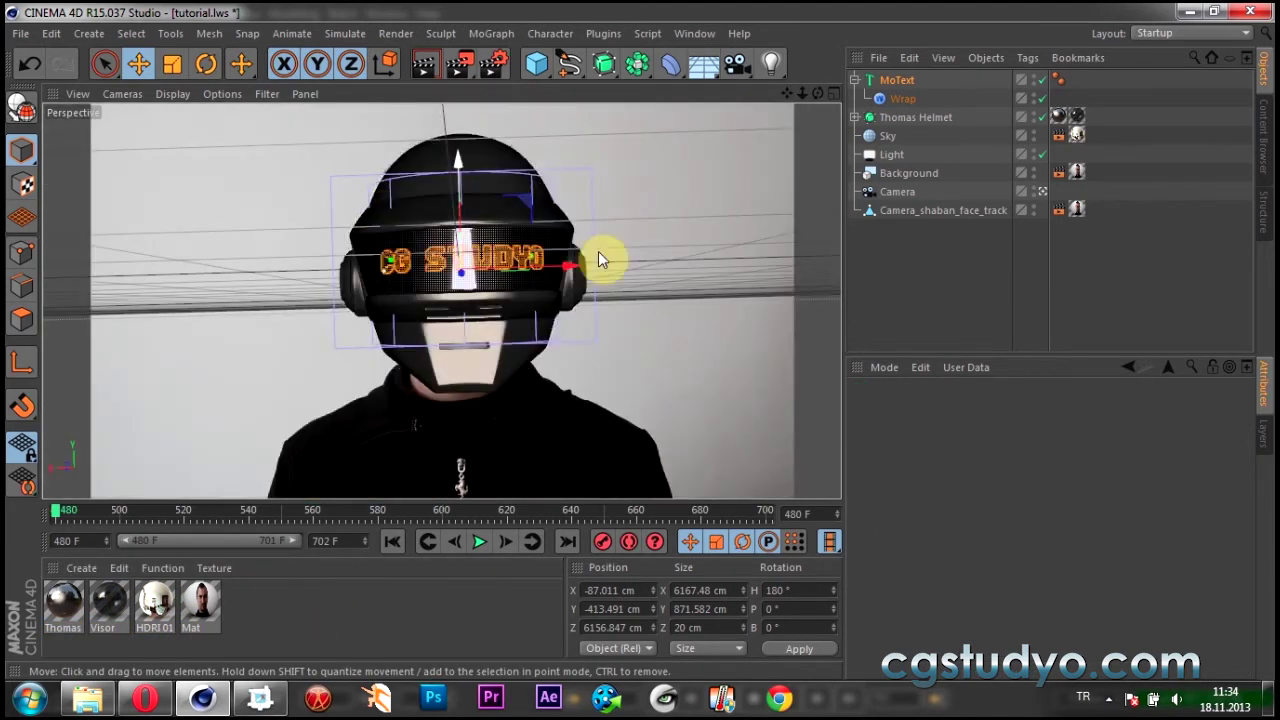
Create a new material Mat.1 and colour it orange-red (R 255, G 63, B 0).
{"action": "left_click", "coordinate": [892, 290]}
{"action": "double_click", "coordinate": [250, 617]}
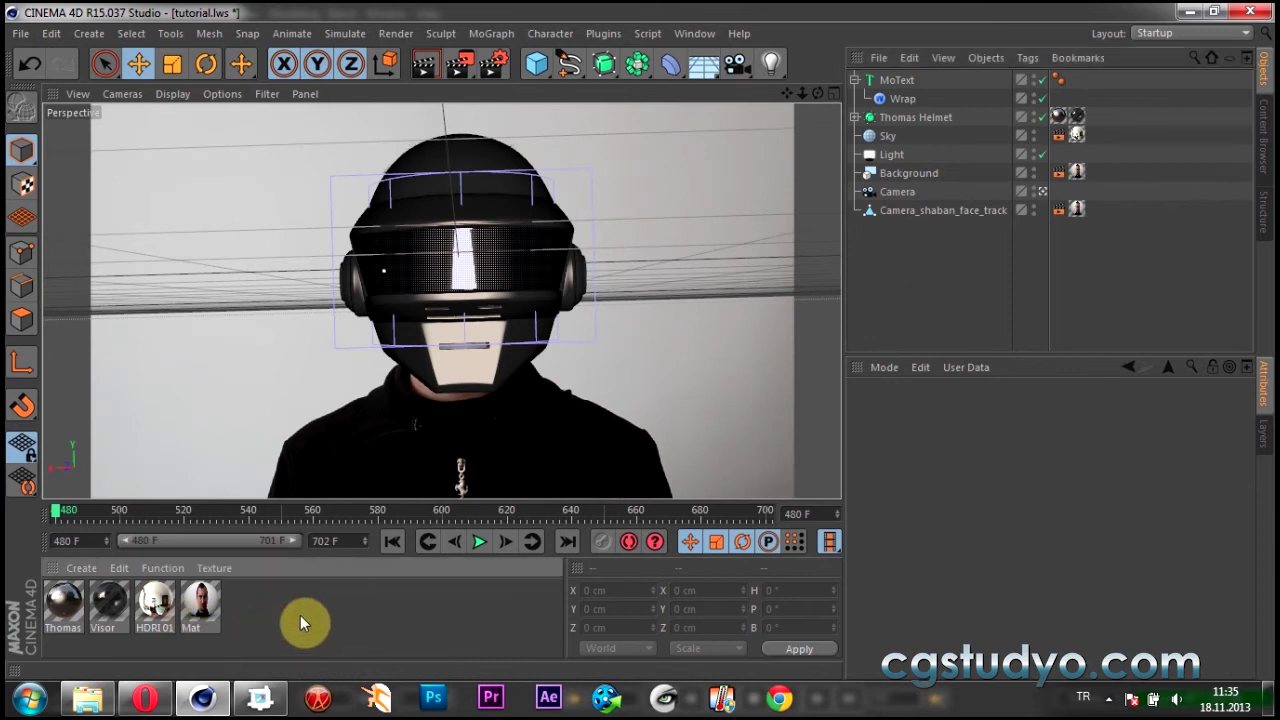
{"action": "double_click", "coordinate": [66, 604]}
{"action": "mouse_move", "coordinate": [774, 232]}
{"action": "left_mouse_down"}
{"action": "mouse_move", "coordinate": [586, 231]}
{"action": "mouse_move", "coordinate": [586, 213]}
{"action": "left_mouse_up"}
{"action": "left_click", "coordinate": [497, 204]}
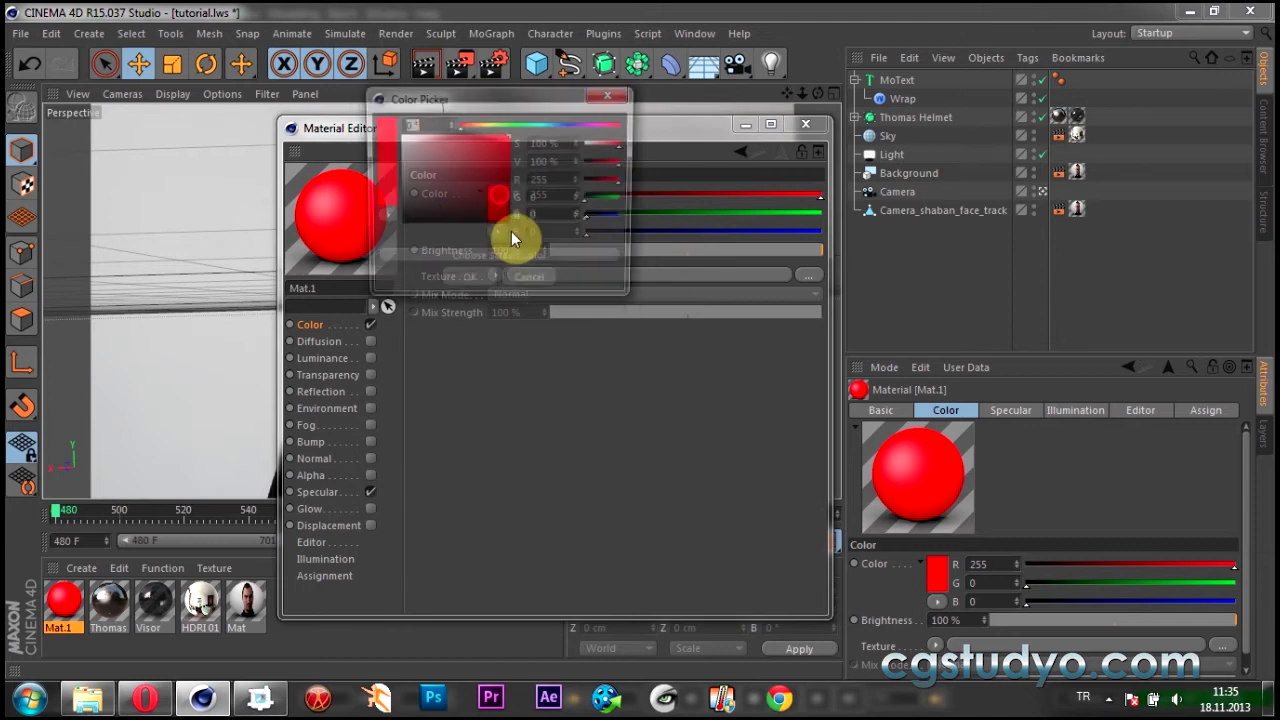
{"action": "left_click_drag", "start_coordinate": [474, 124], "coordinate": [465, 125]}
{"action": "left_click", "coordinate": [467, 283]}
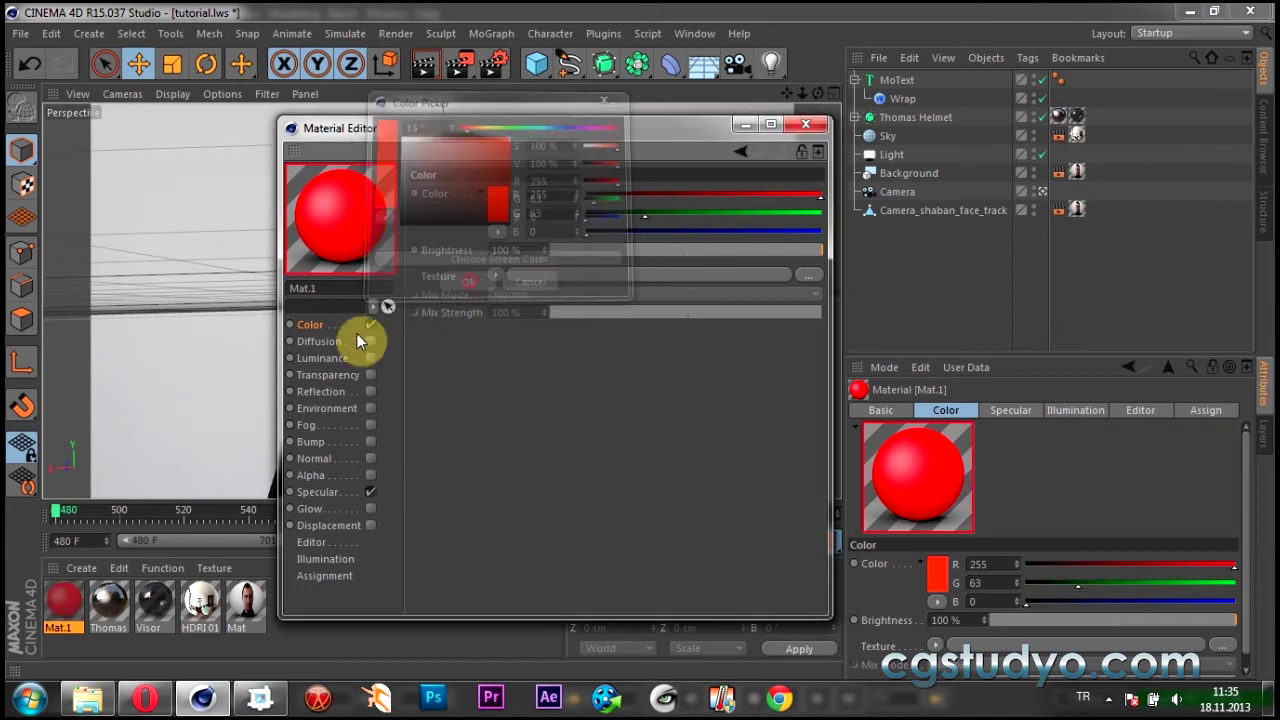
Enable Mat.1's luminance with a saturated red colour.
{"action": "left_click", "coordinate": [370, 358]}
{"action": "left_click", "coordinate": [499, 204]}
{"action": "left_click", "coordinate": [468, 131]}
{"action": "left_click", "coordinate": [465, 285]}
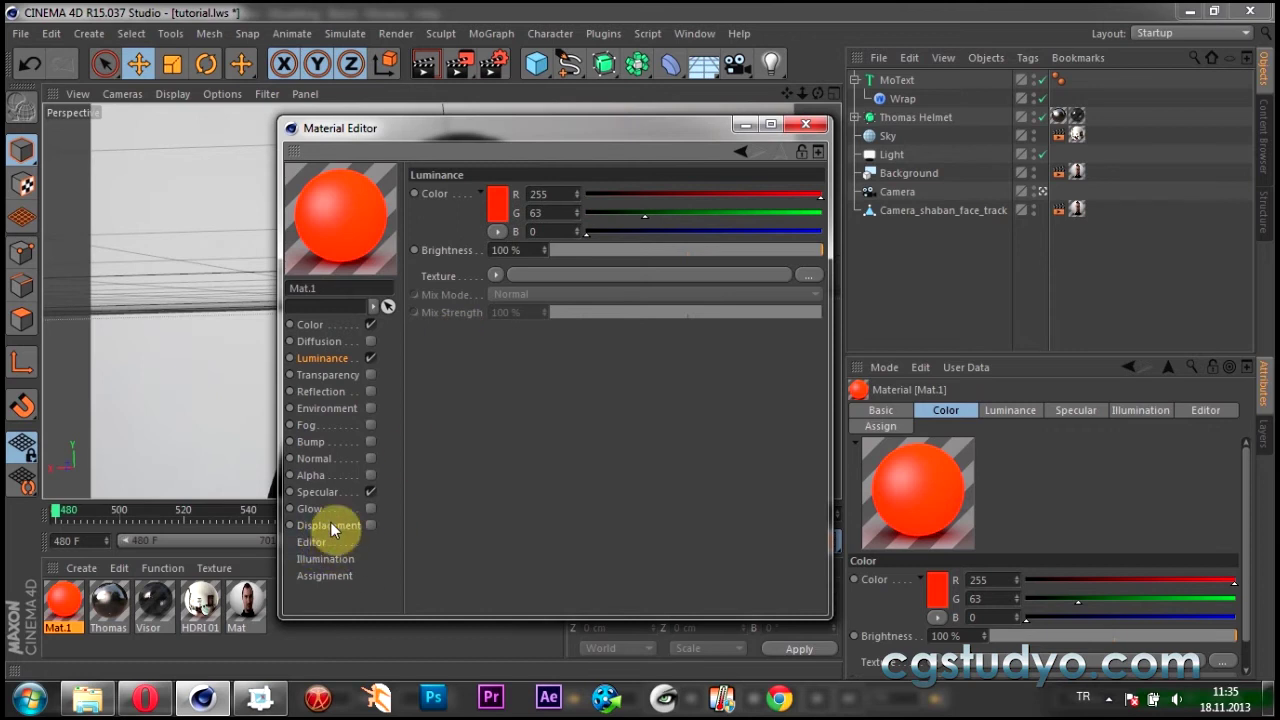
Enable glow with a 20 cm radius and 5000% outer strength.
{"action": "left_click", "coordinate": [370, 508]}
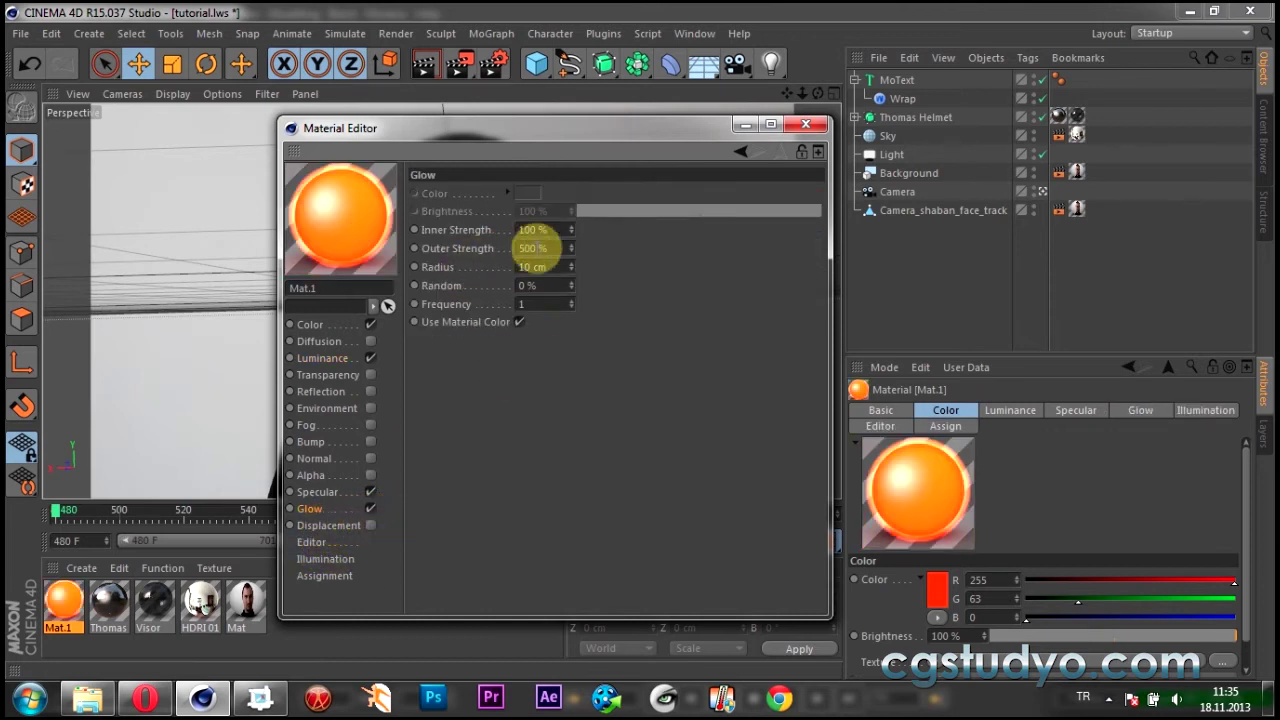
{"action": "type", "text": "20"}
{"action": "key", "text": "Return"}
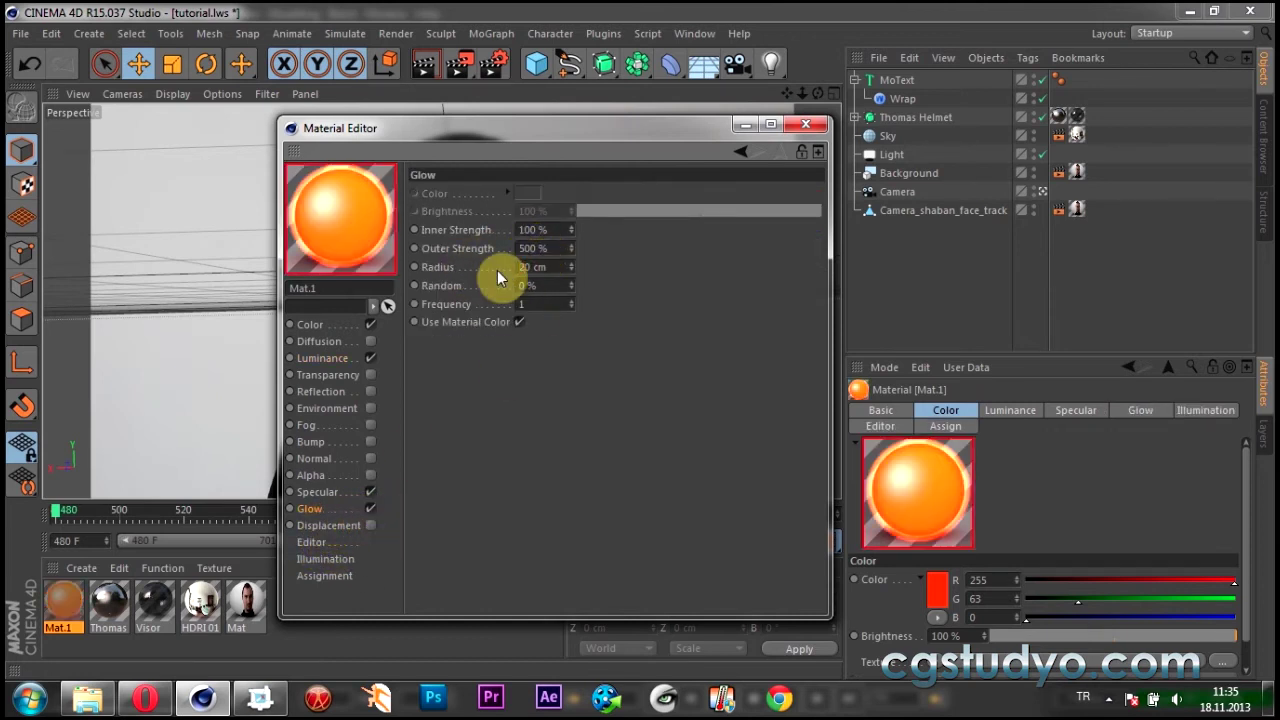
{"action": "double_click", "coordinate": [531, 248]}
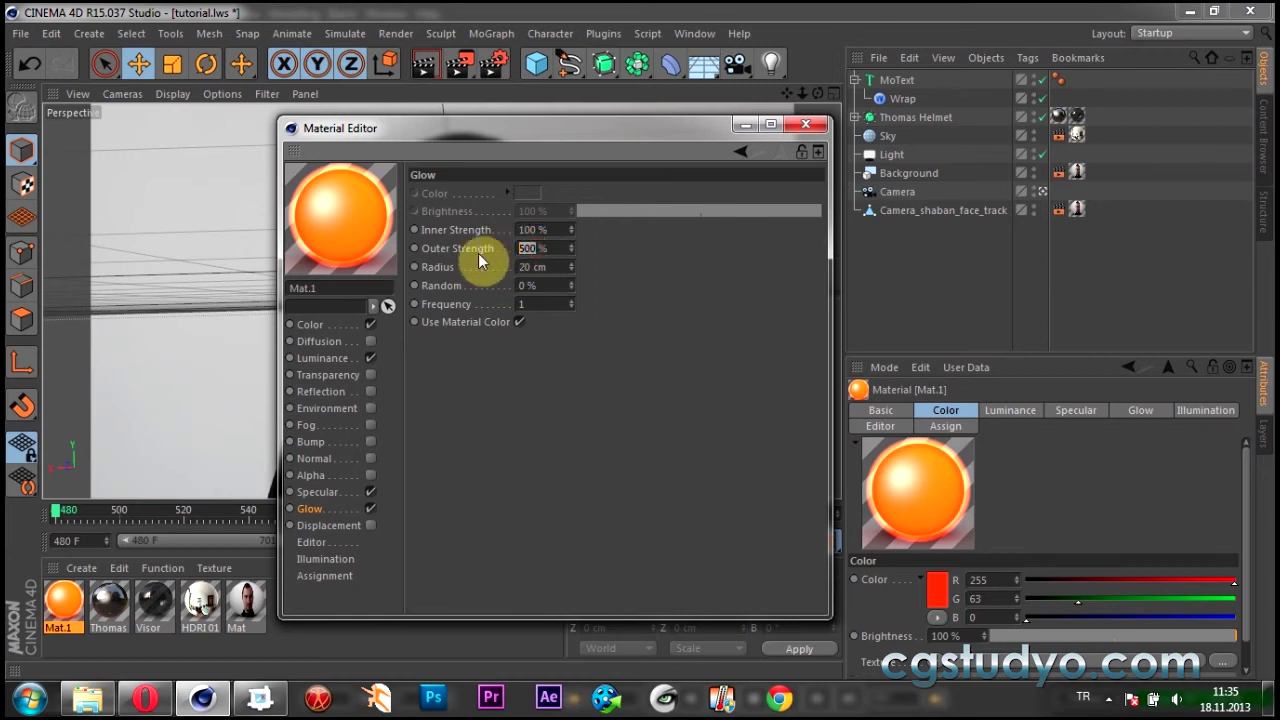
{"action": "type", "text": "5000"}
{"action": "key", "text": "Return"}
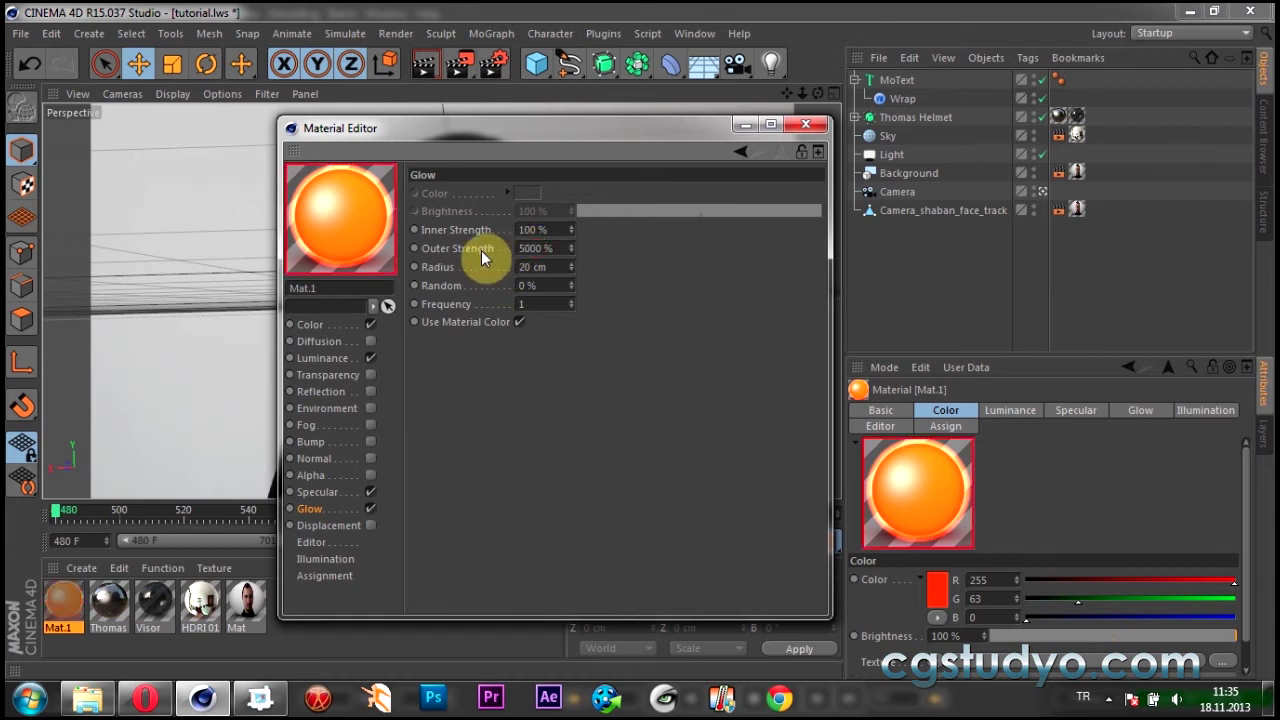
Give the glow its own colour, changing orange to red, then minimise the Material Editor.
{"action": "left_click", "coordinate": [521, 322]}
{"action": "left_click", "coordinate": [527, 193]}
{"action": "left_click_drag", "start_coordinate": [491, 124], "coordinate": [509, 124]}
{"action": "left_click", "coordinate": [507, 283]}
{"action": "left_click", "coordinate": [336, 326]}
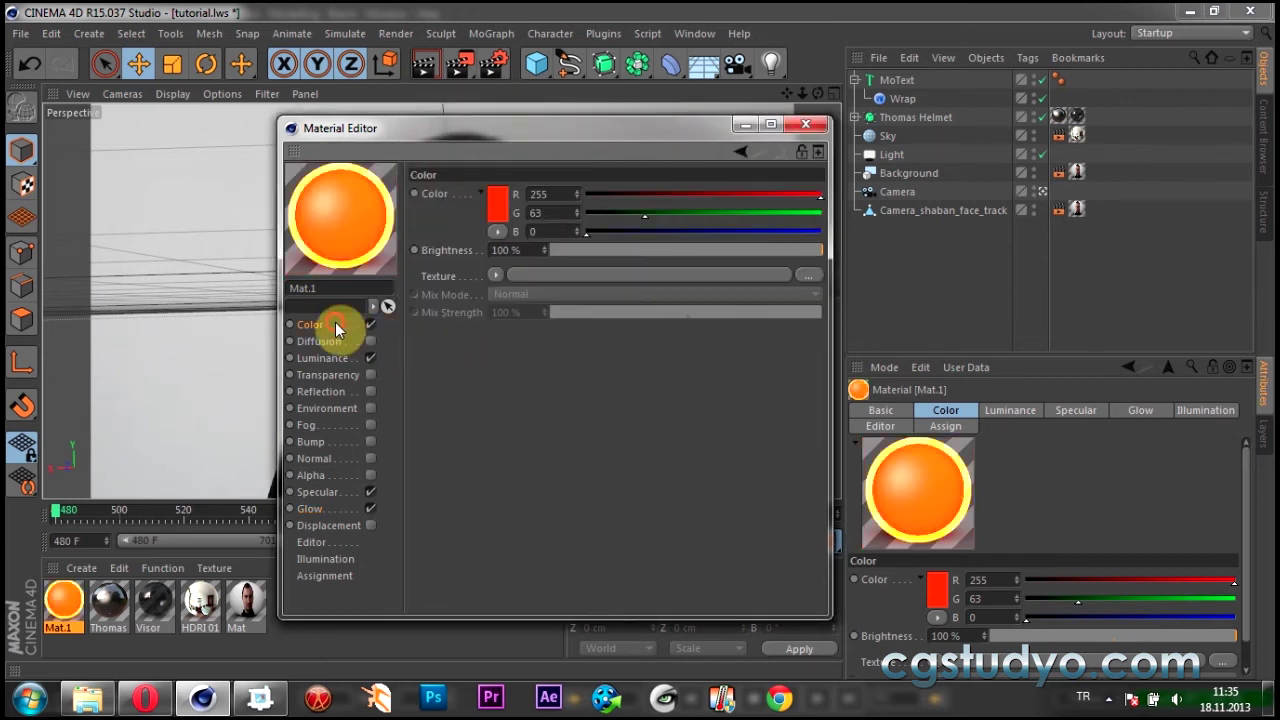
{"action": "left_click", "coordinate": [312, 509]}
{"action": "left_click", "coordinate": [527, 193]}
{"action": "left_click_drag", "start_coordinate": [508, 128], "coordinate": [486, 126]}
{"action": "left_click", "coordinate": [500, 286]}
{"action": "left_click", "coordinate": [755, 127]}
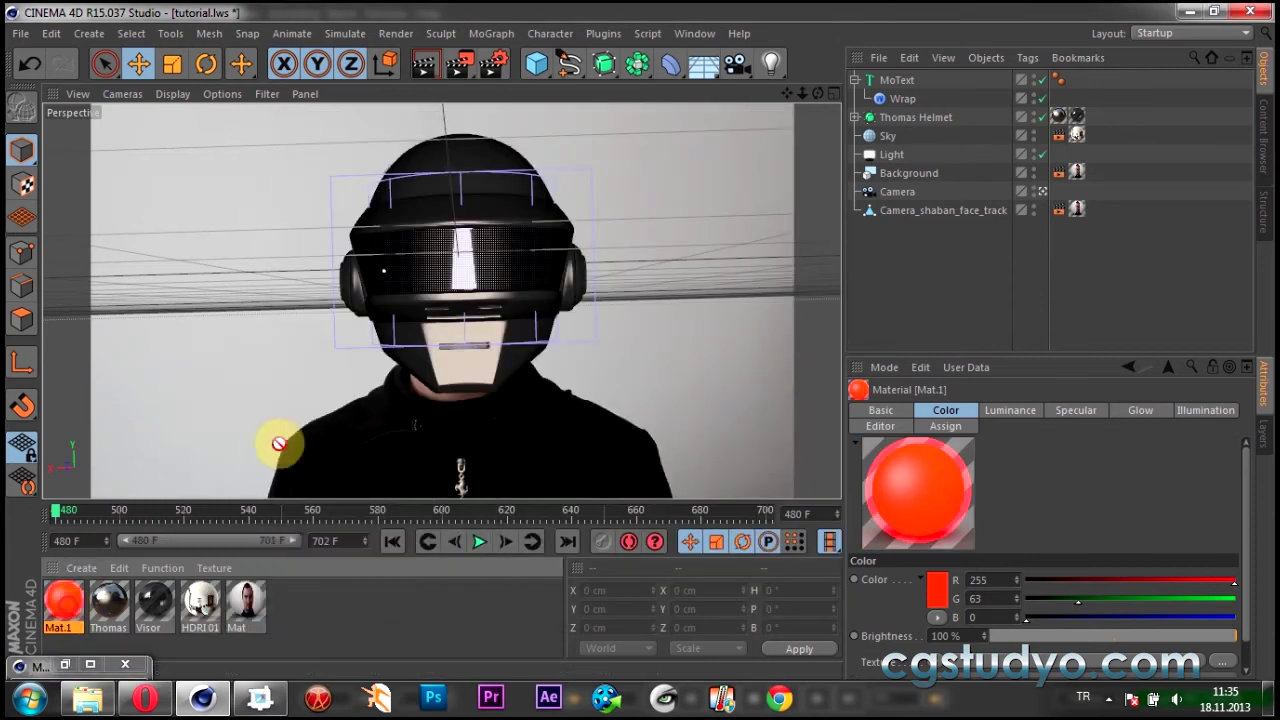
Drop Mat.1 onto MoText, check it in Render View, then select MoText and scrub frames.
{"action": "mouse_move", "coordinate": [908, 77]}
{"action": "left_mouse_down"}
{"action": "mouse_move", "coordinate": [1079, 117]}
{"action": "mouse_move", "coordinate": [903, 86]}
{"action": "left_mouse_up"}
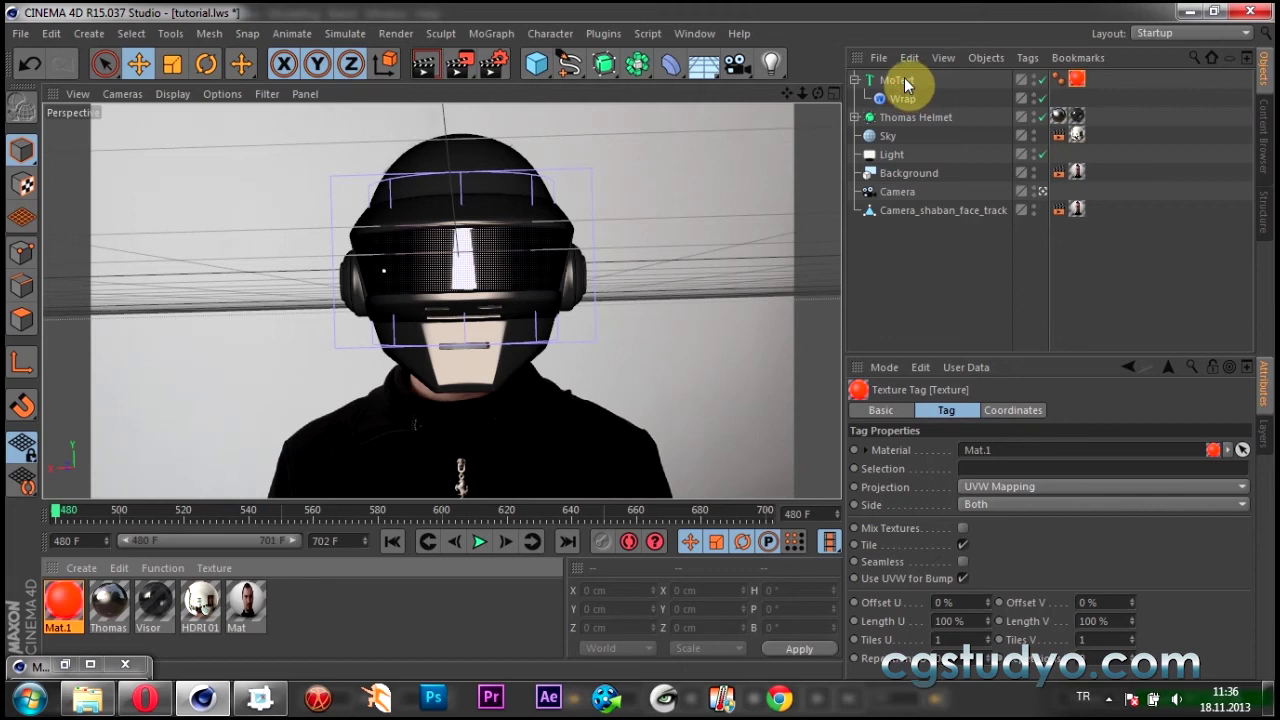
{"action": "left_click", "coordinate": [635, 280]}
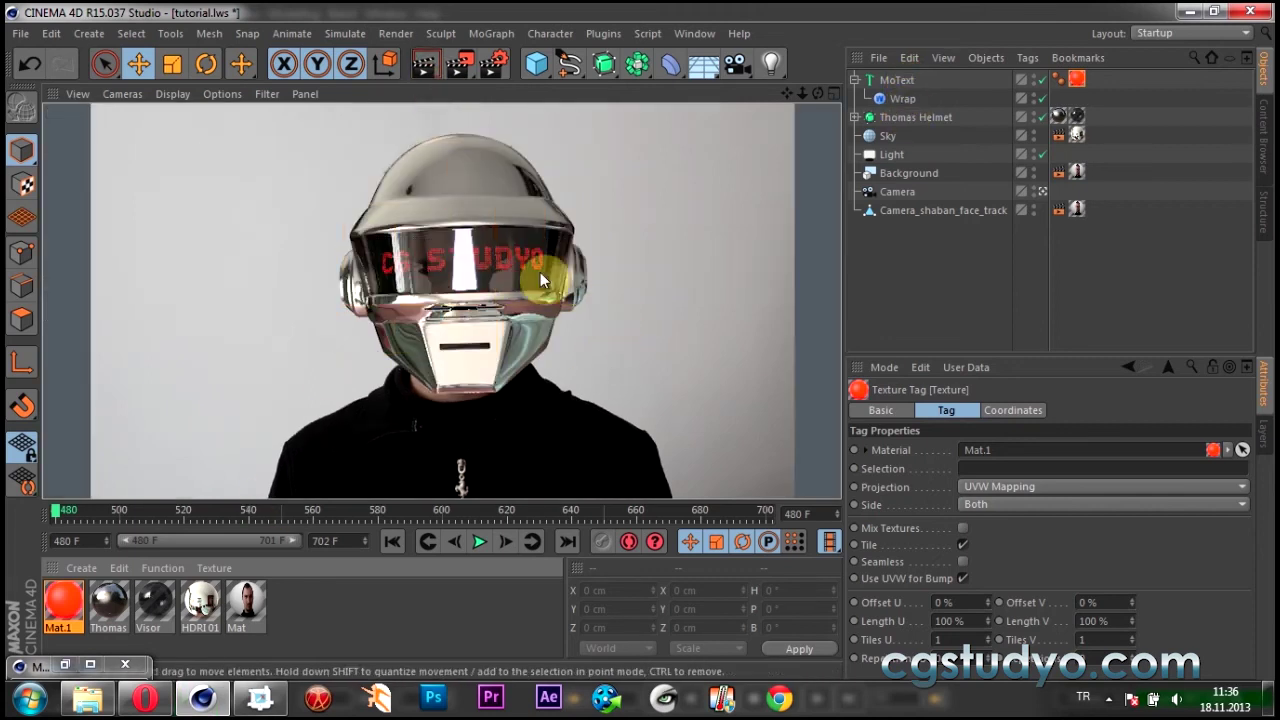
{"action": "left_click", "coordinate": [98, 533]}
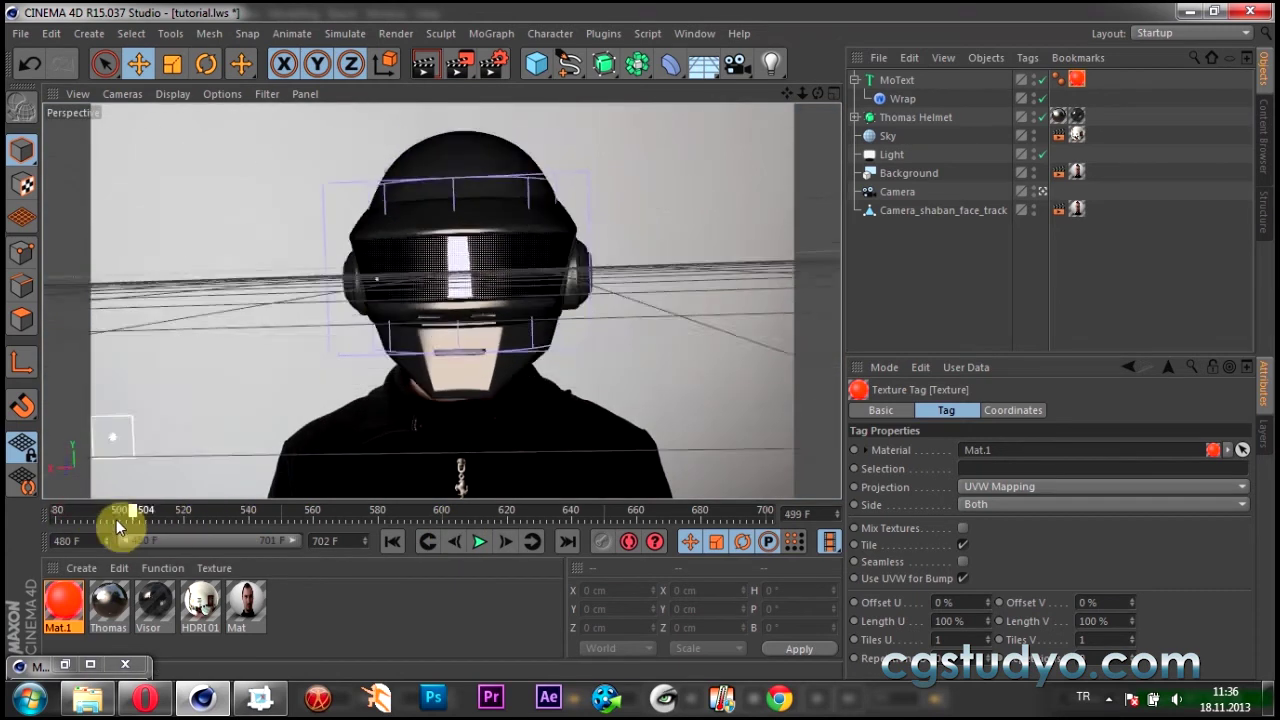
{"action": "left_click", "coordinate": [899, 79]}
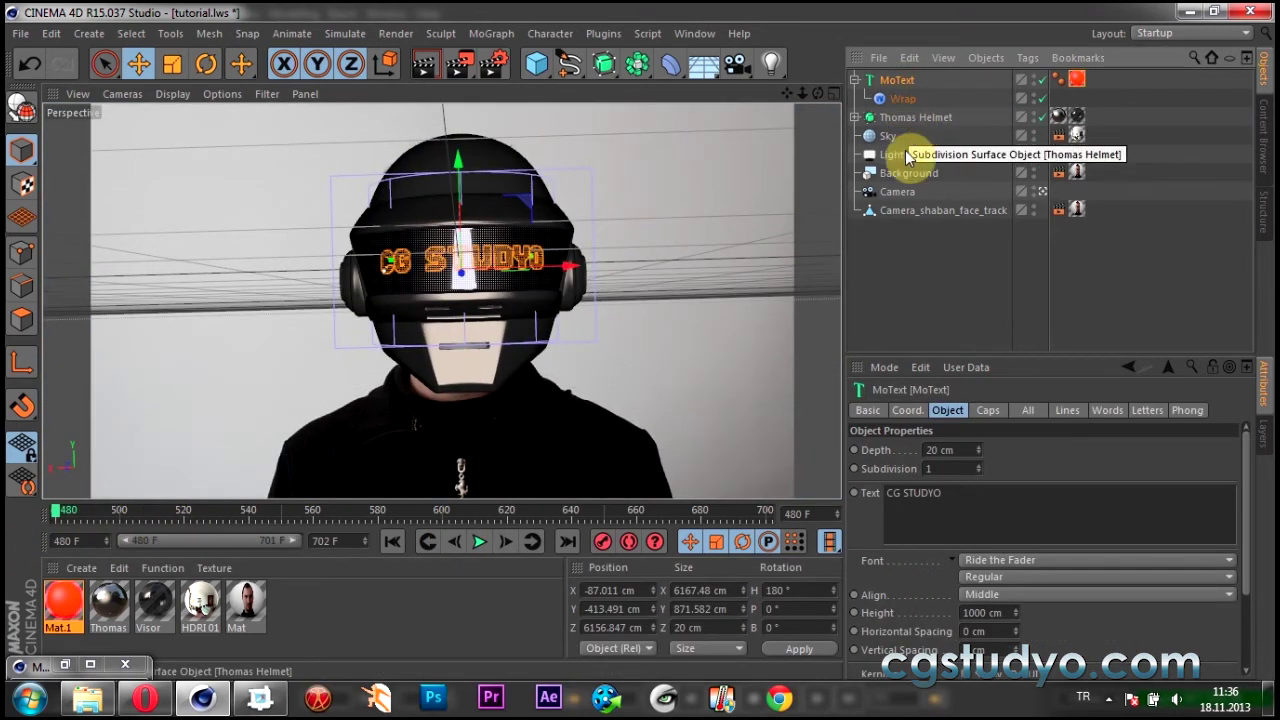
{"action": "mouse_move", "coordinate": [63, 514]}
{"action": "left_mouse_down"}
{"action": "mouse_move", "coordinate": [227, 568]}
{"action": "mouse_move", "coordinate": [24, 533]}
{"action": "left_mouse_up"}
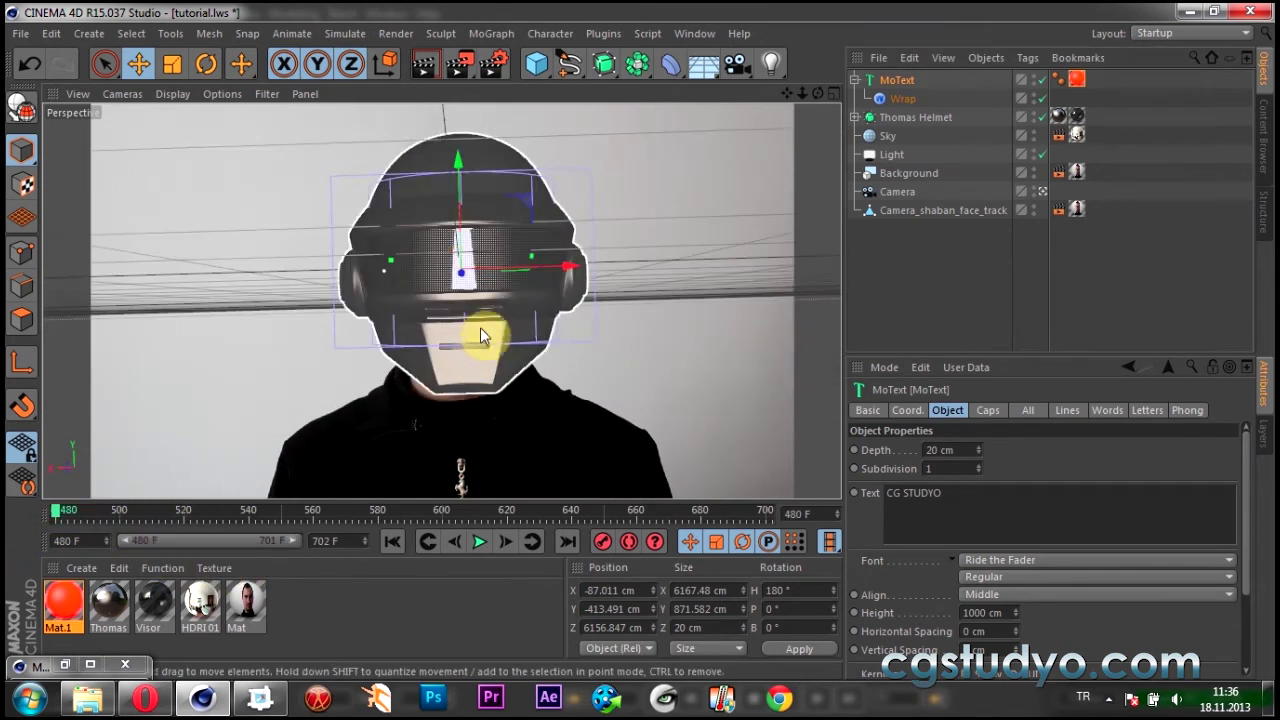
Keyframe 'CG STUDYO' at frames 480 and 489, then dashes at frame 490.
{"action": "right_click", "coordinate": [871, 493]}
{"action": "left_click", "coordinate": [1035, 392]}
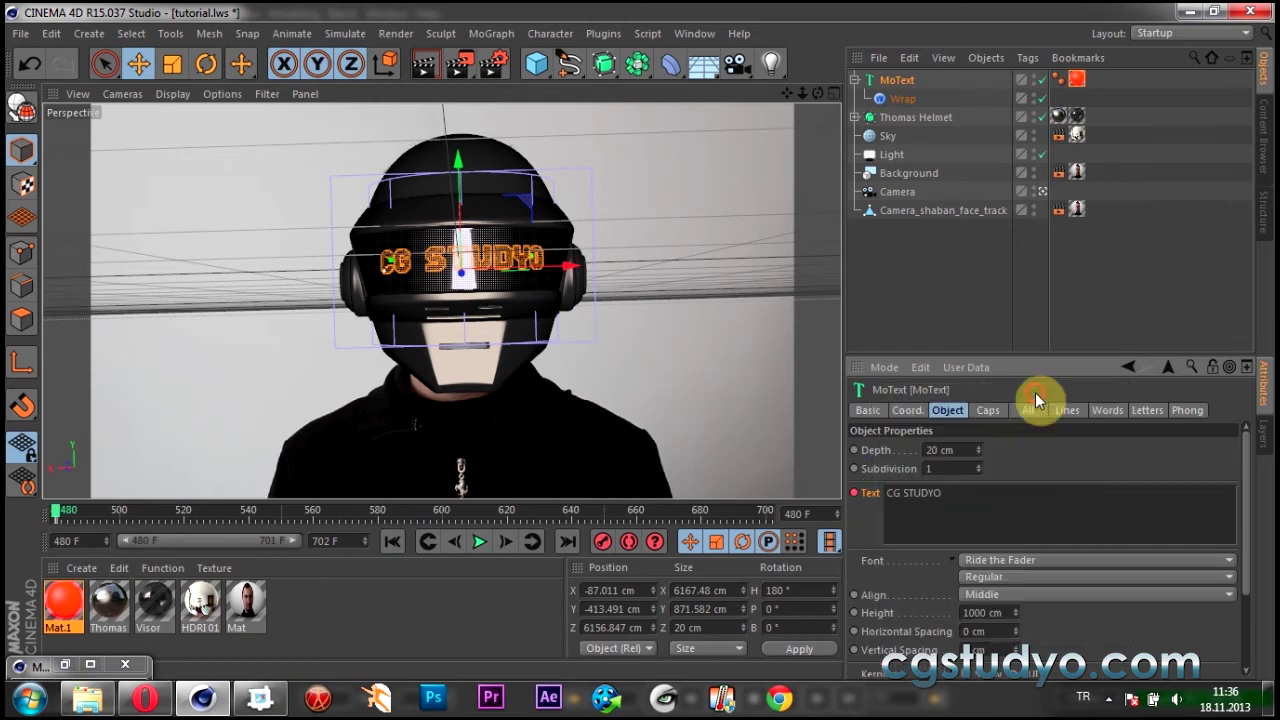
{"action": "left_click_drag", "start_coordinate": [57, 522], "coordinate": [88, 520]}
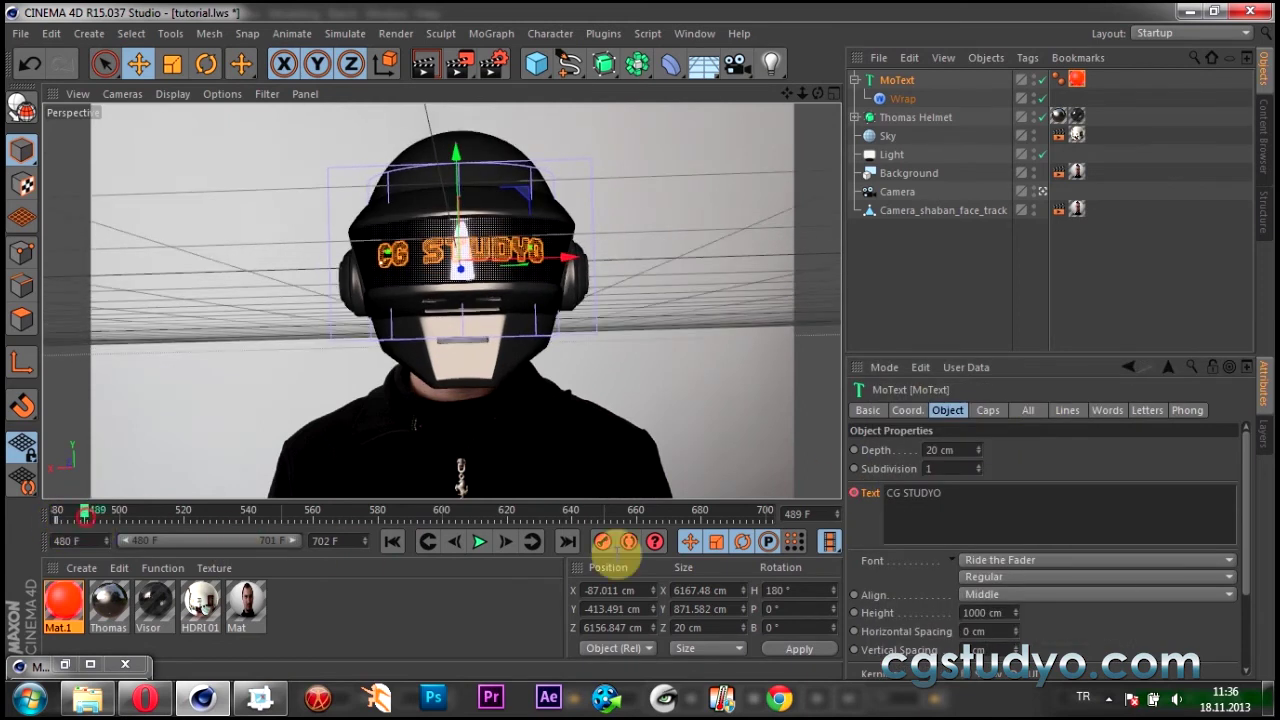
{"action": "right_click", "coordinate": [868, 500]}
{"action": "key", "text": "Escape"}
{"action": "left_click", "coordinate": [505, 541]}
{"action": "left_click", "coordinate": [949, 492]}
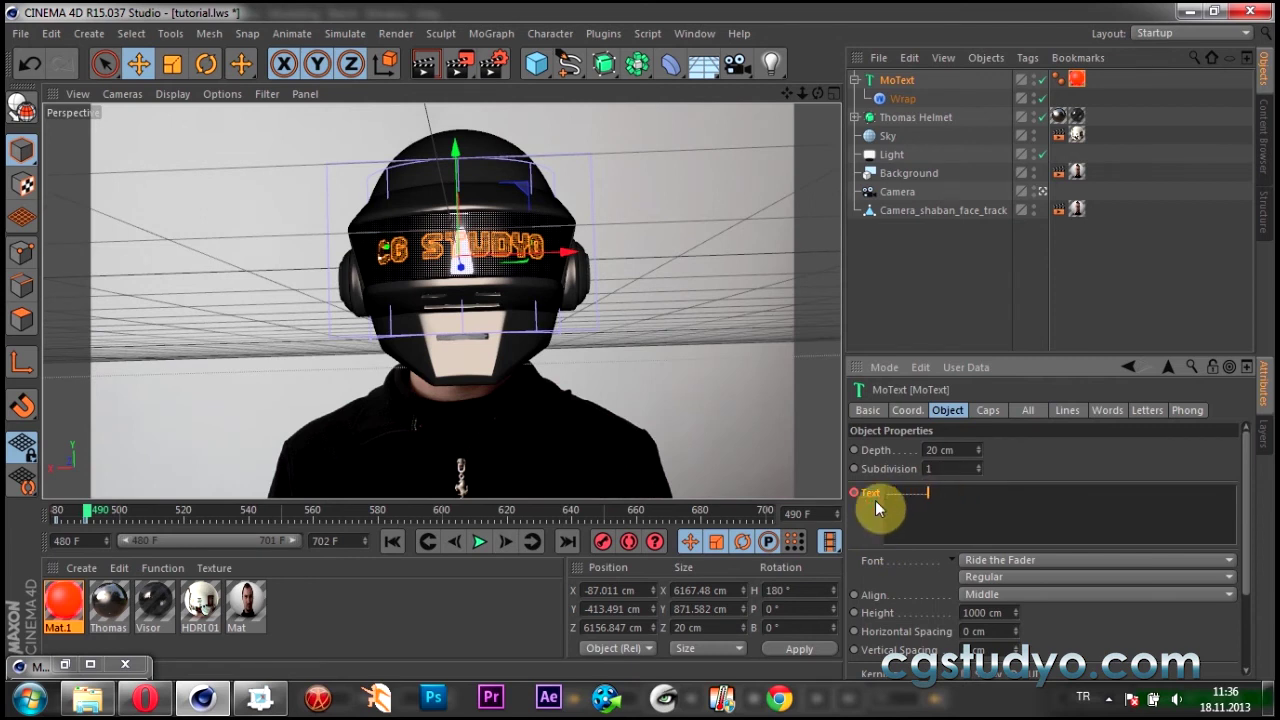
{"action": "right_click", "coordinate": [862, 503]}
{"action": "left_click", "coordinate": [1000, 392]}
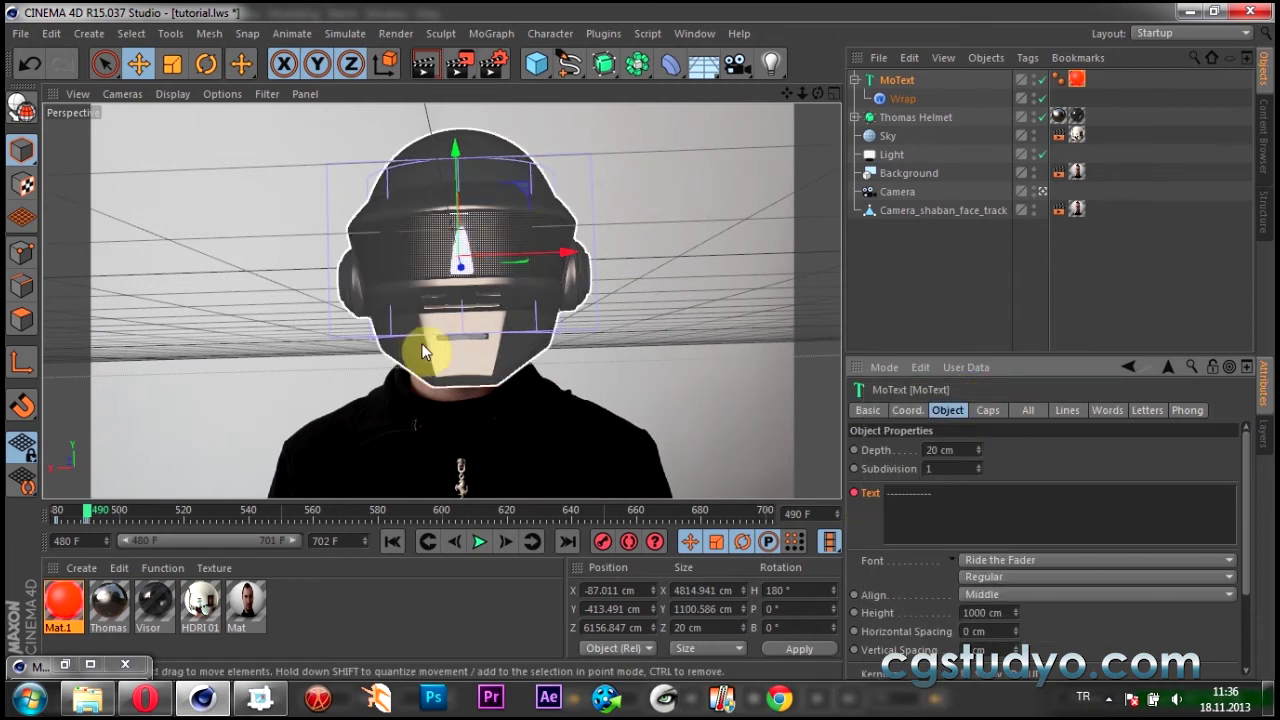
Hold the dashes to frame 498, then change the text to 'VIDEO' and keyframe it at 499.
{"action": "left_click_drag", "start_coordinate": [71, 514], "coordinate": [114, 522]}
{"action": "right_click", "coordinate": [864, 493]}
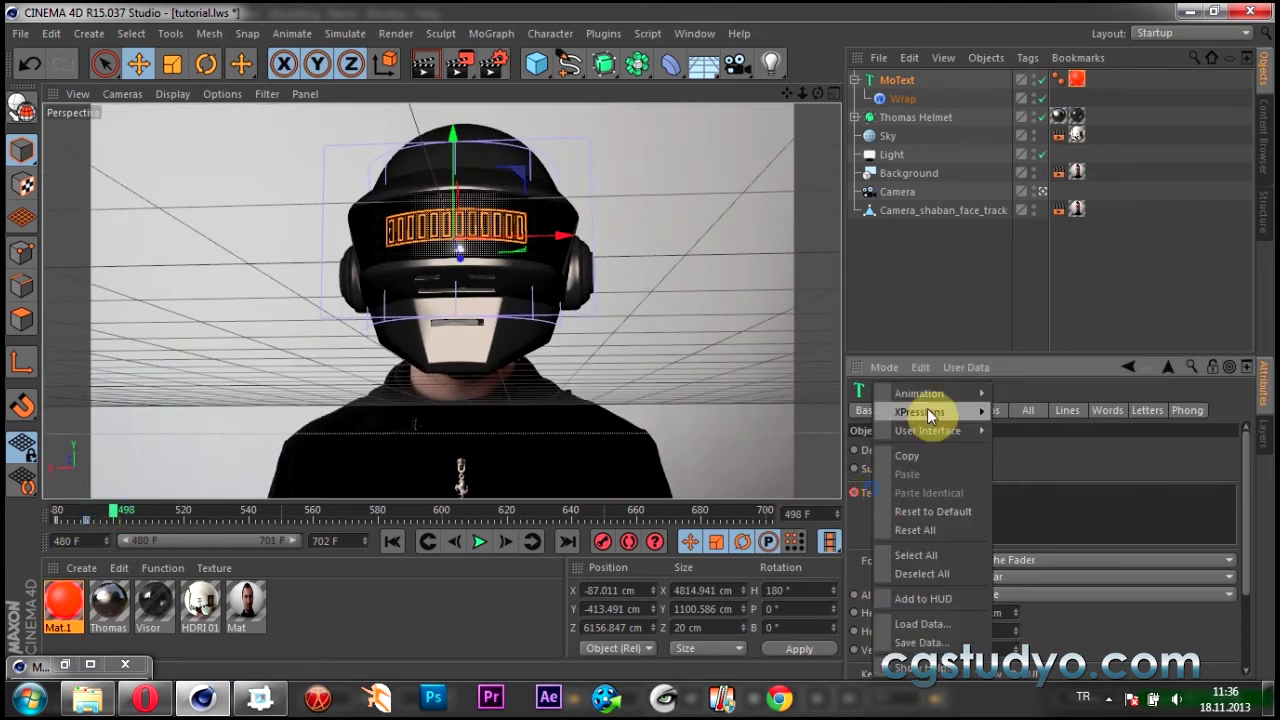
{"action": "left_click", "coordinate": [1005, 386]}
{"action": "key", "text": "g"}
{"action": "left_click_drag", "start_coordinate": [935, 492], "coordinate": [862, 497]}
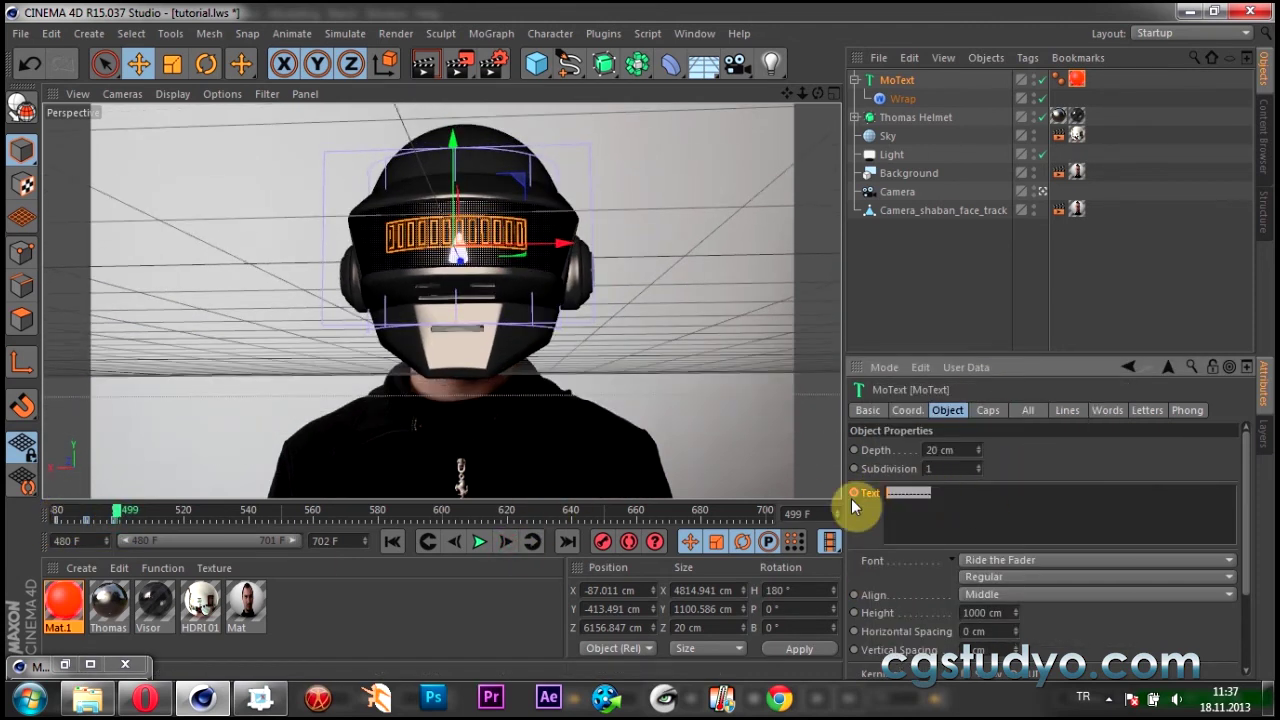
{"action": "type", "text": "VIDEO"}
{"action": "left_click", "coordinate": [1066, 461]}
{"action": "right_click", "coordinate": [864, 493]}
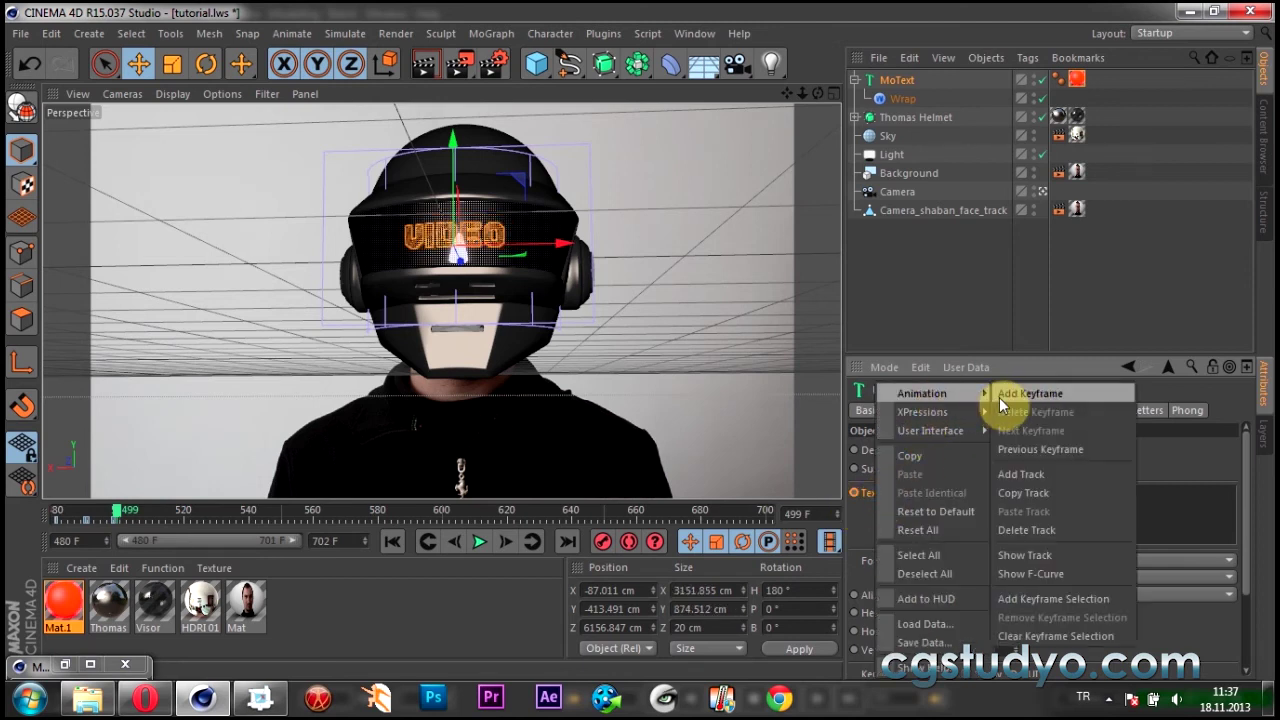
{"action": "left_click", "coordinate": [999, 393]}
Hold 'VIDEO' to frame 511, then switch to 'DERSI' and keyframe it at 512.
{"action": "left_click_drag", "start_coordinate": [116, 512], "coordinate": [158, 512]}
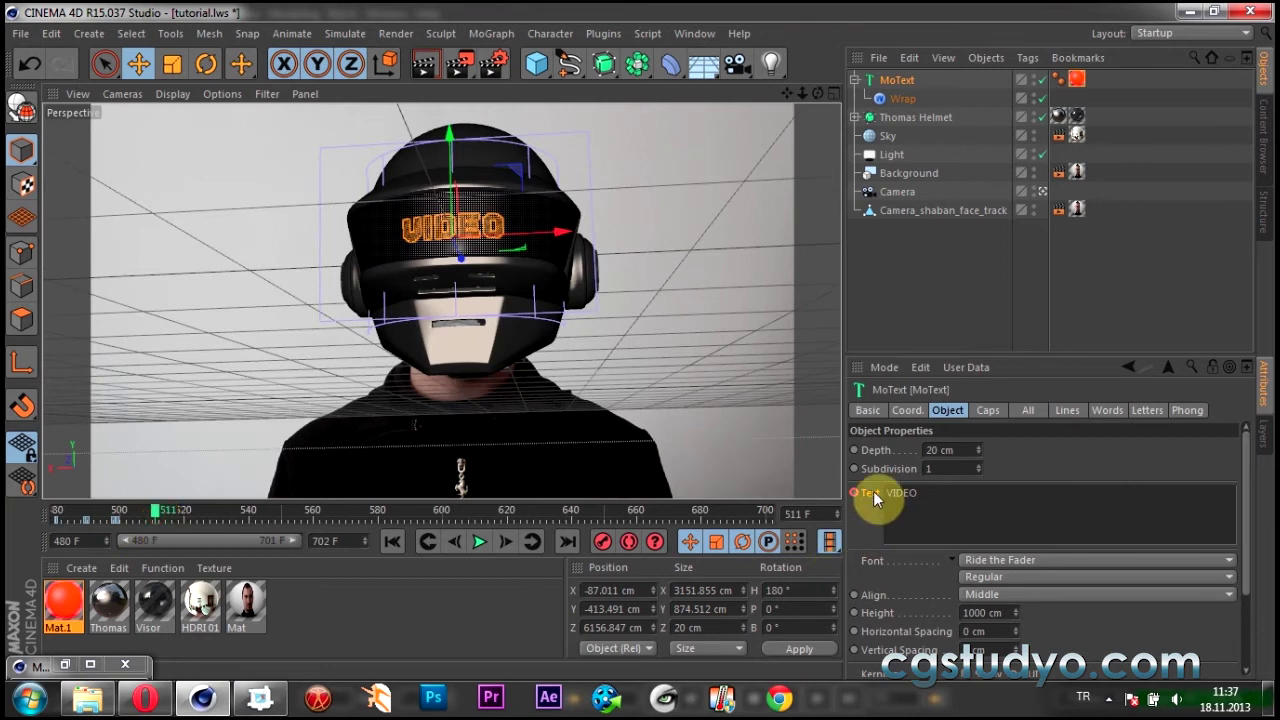
{"action": "right_click", "coordinate": [873, 493]}
{"action": "left_click", "coordinate": [990, 391]}
{"action": "left_click", "coordinate": [506, 542]}
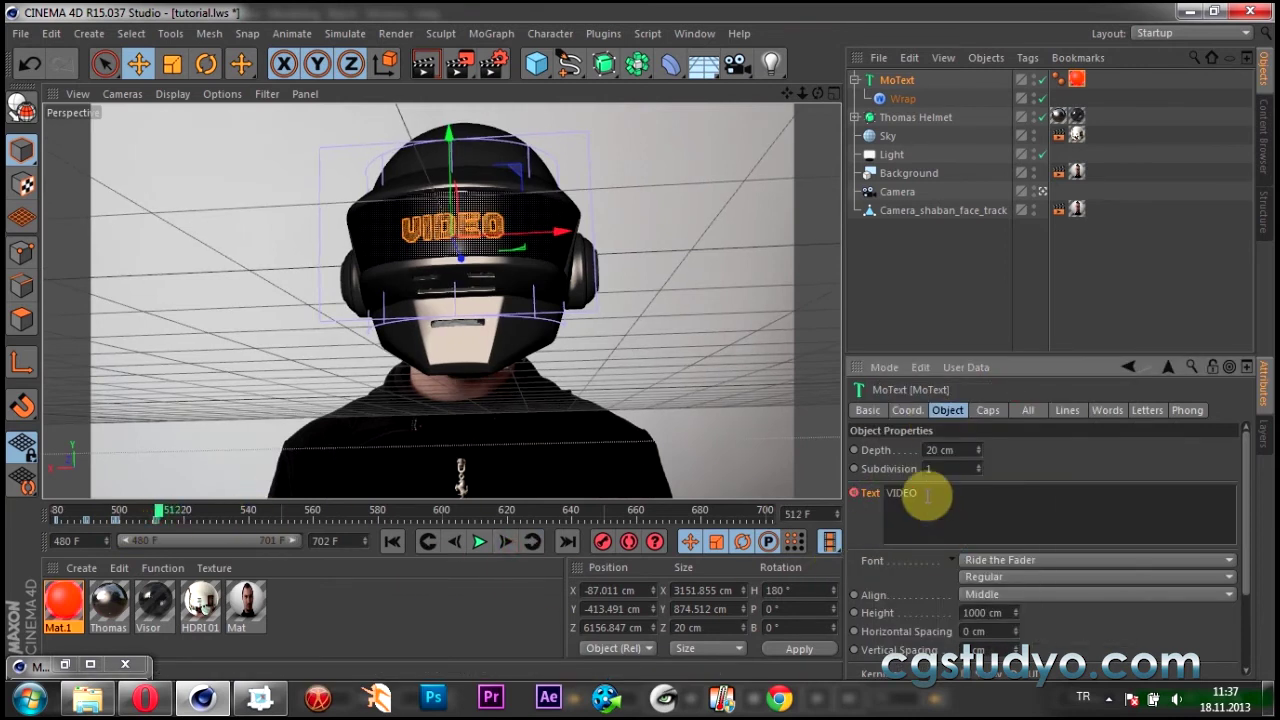
{"action": "left_click_drag", "start_coordinate": [928, 495], "coordinate": [874, 498]}
{"action": "type", "text": "DERS"}
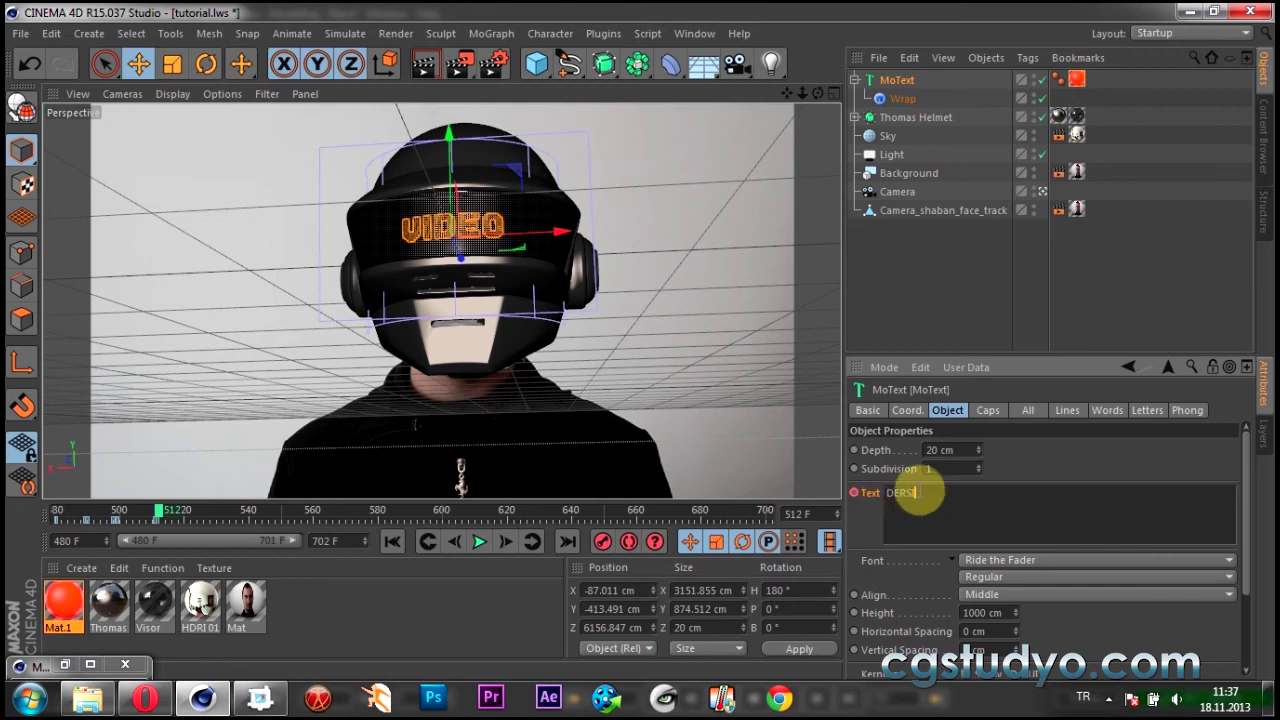
{"action": "left_click", "coordinate": [1006, 472]}
{"action": "right_click", "coordinate": [870, 497]}
{"action": "left_click", "coordinate": [1094, 391]}
Hold 'DERSI' to frame 523, then replace it with two 'O' eyes at frame 524.
{"action": "left_click_drag", "start_coordinate": [158, 510], "coordinate": [194, 515]}
{"action": "right_click", "coordinate": [858, 491]}
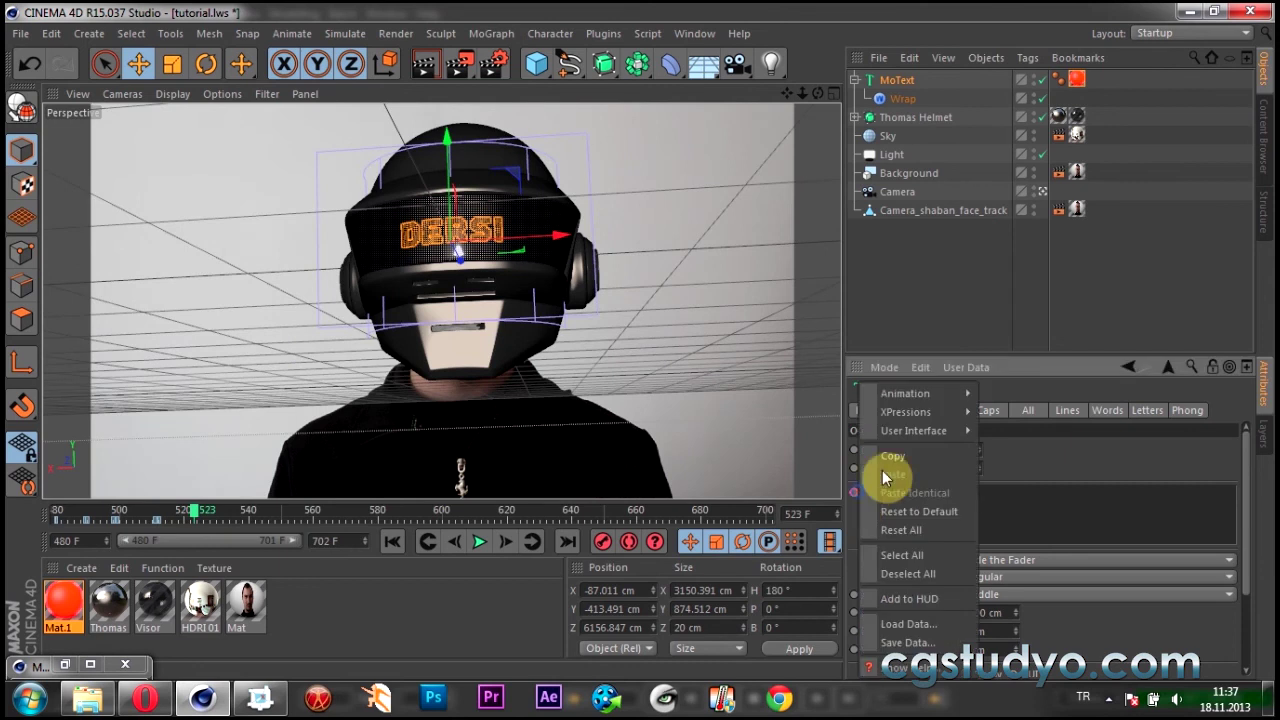
{"action": "left_click", "coordinate": [1010, 390]}
{"action": "left_click", "coordinate": [508, 541]}
{"action": "double_click", "coordinate": [900, 493]}
{"action": "type", "text": "O O"}
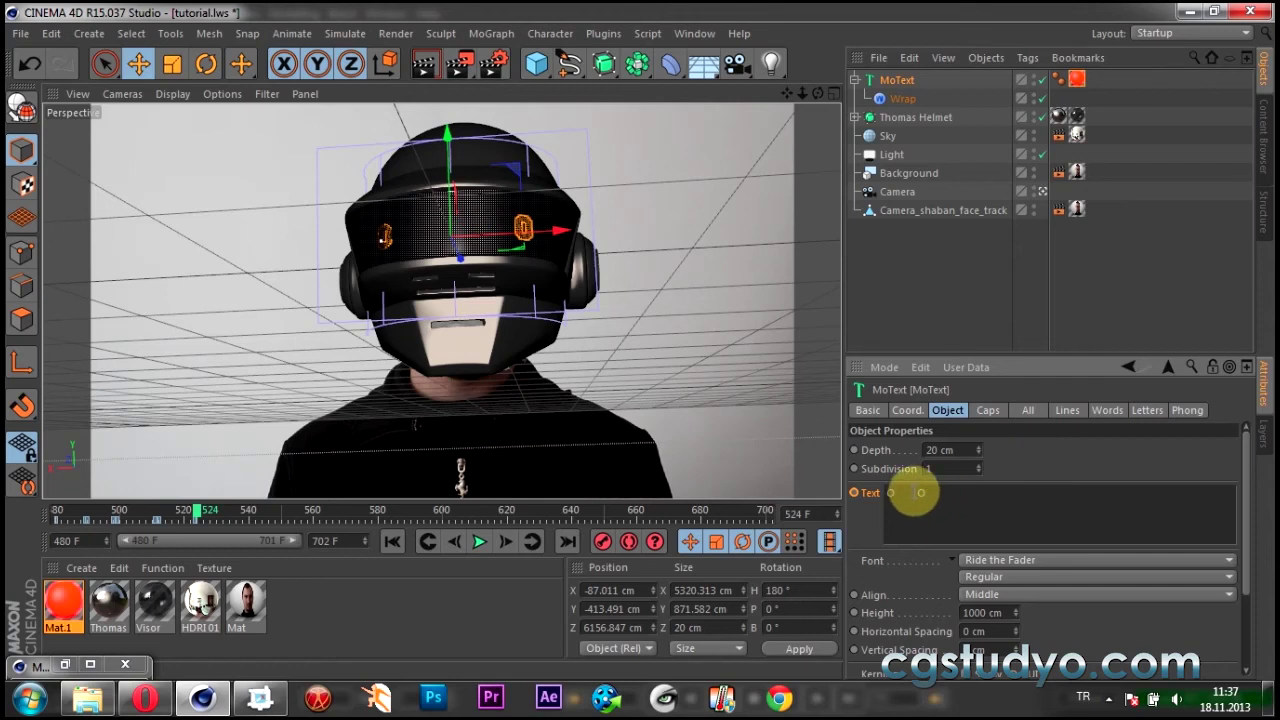
{"action": "left_click", "coordinate": [913, 491]}
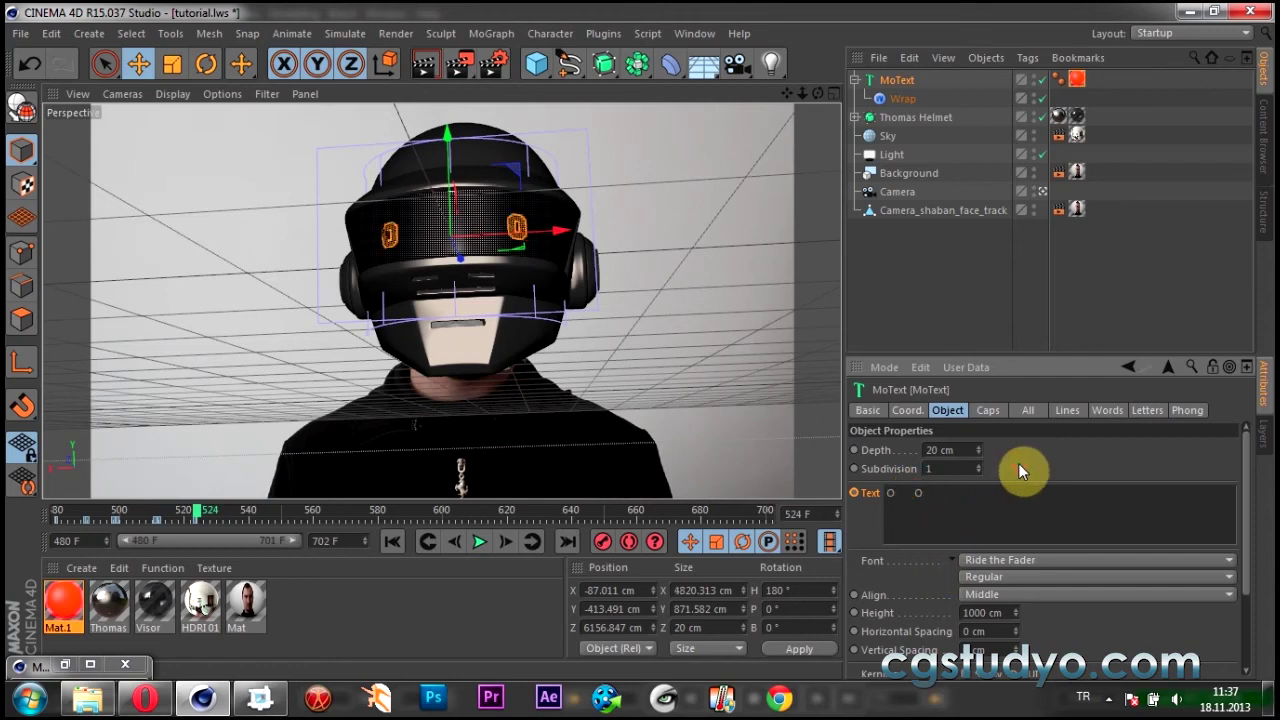
{"action": "key", "text": "BackSpace"}
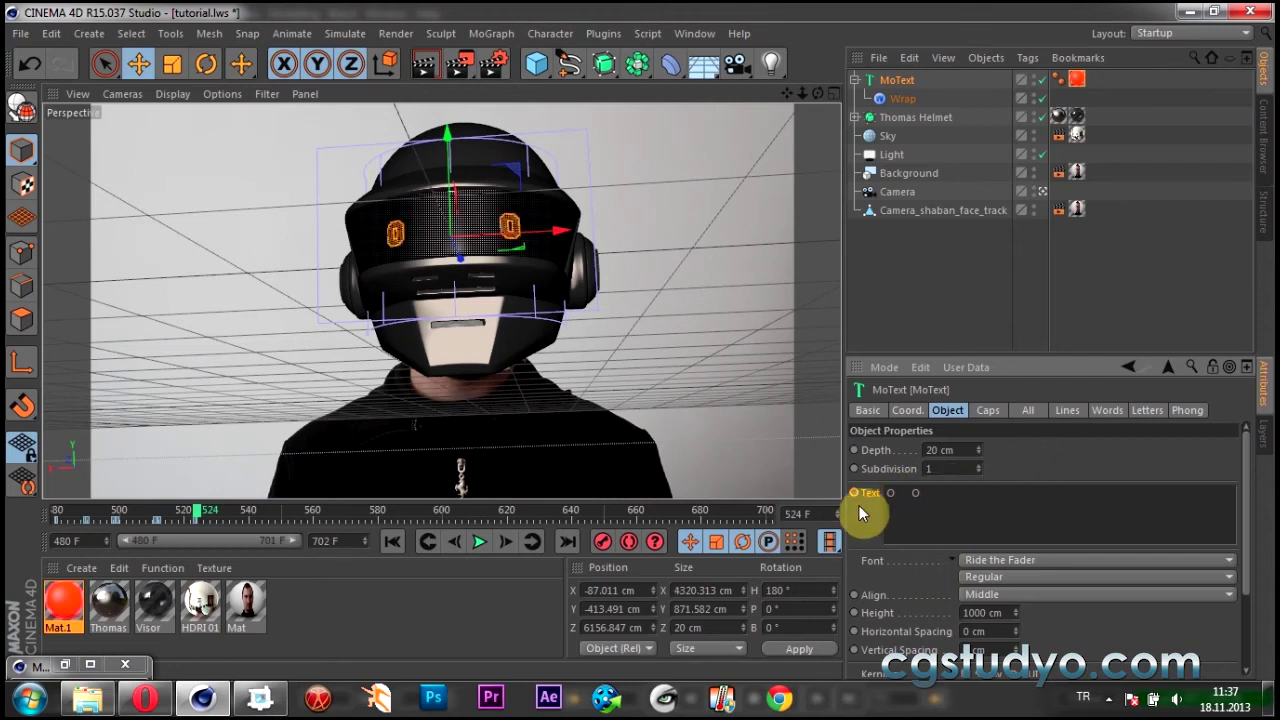
Keyframe the open 'O O' eyes at frames 524 and 532.
{"action": "right_click", "coordinate": [856, 494]}
{"action": "left_click", "coordinate": [993, 395]}
{"action": "left_click_drag", "start_coordinate": [186, 524], "coordinate": [228, 530]}
{"action": "right_click", "coordinate": [868, 494]}
{"action": "left_click", "coordinate": [1084, 392]}
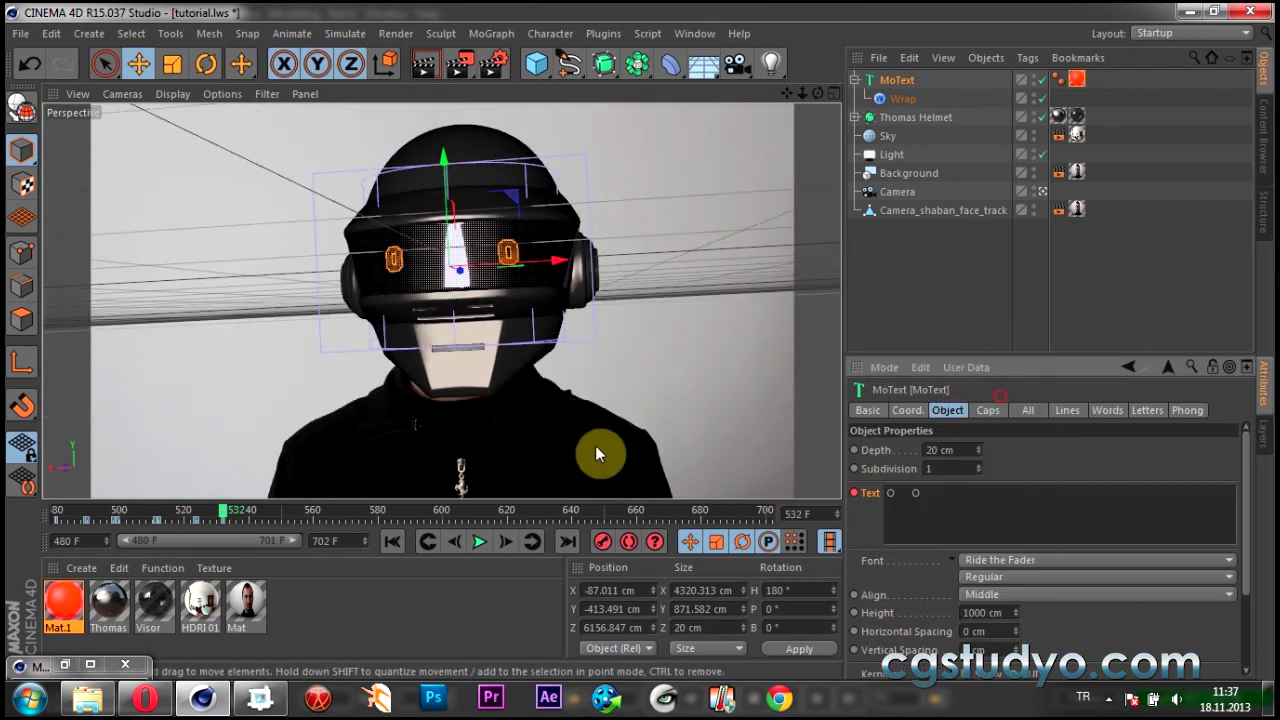
Change the eyes to '. .' dots and keyframe them at frame 533.
{"action": "left_click", "coordinate": [496, 542]}
{"action": "left_click", "coordinate": [897, 494]}
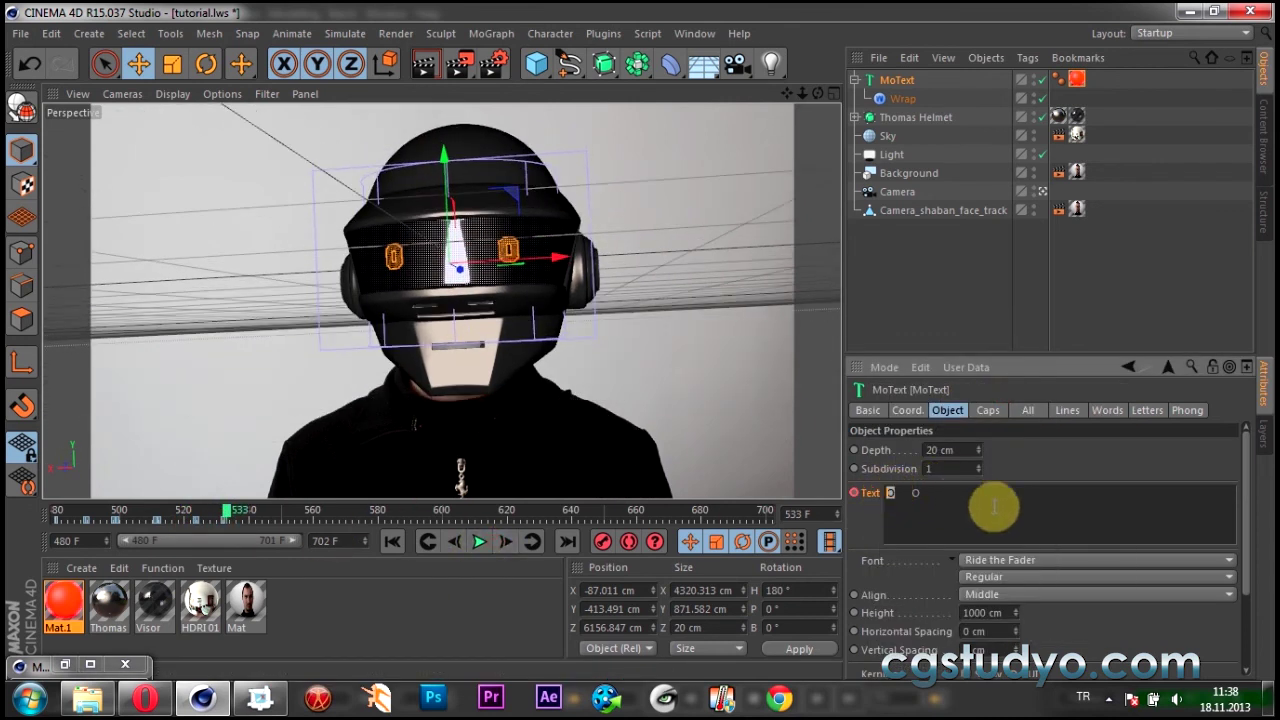
{"action": "type", "text": "- -"}
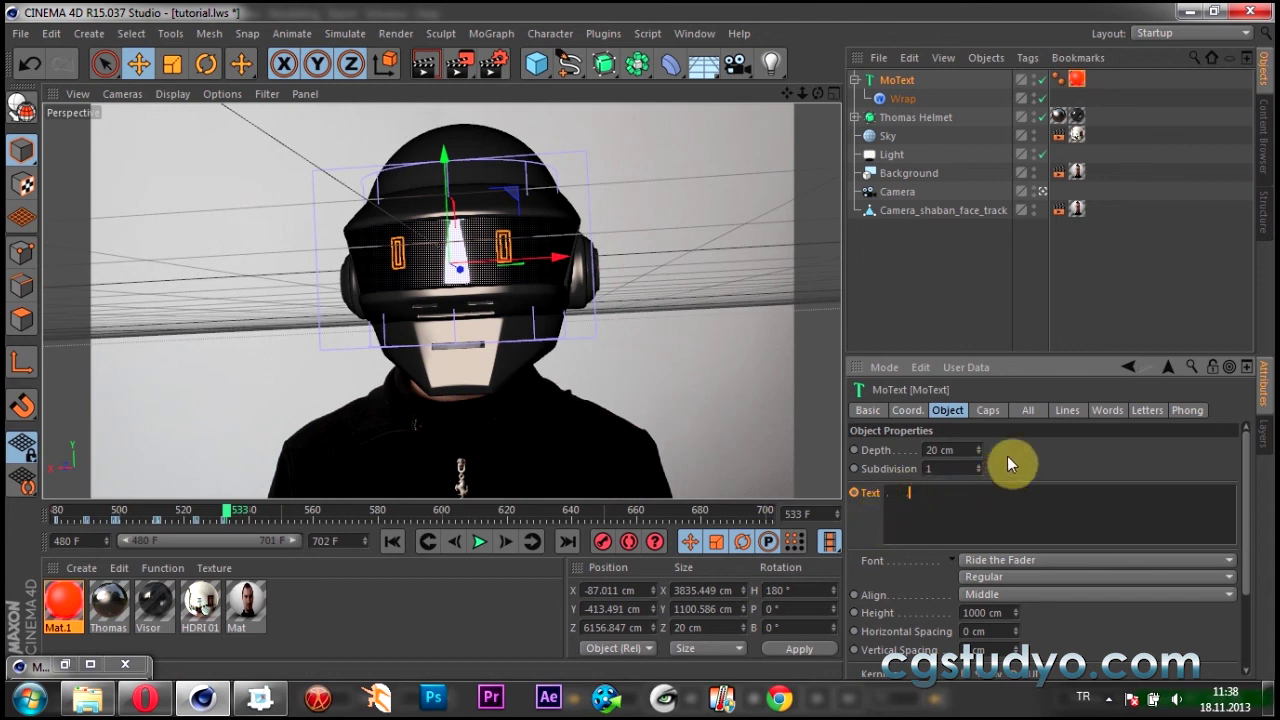
{"action": "type", "text": ". ."}
{"action": "right_click", "coordinate": [870, 493]}
{"action": "left_click", "coordinate": [1070, 392]}
Hold the dots to frame 541, then reopen the eyes as 'O O' keyed at 542.
{"action": "left_click_drag", "start_coordinate": [237, 514], "coordinate": [255, 515]}
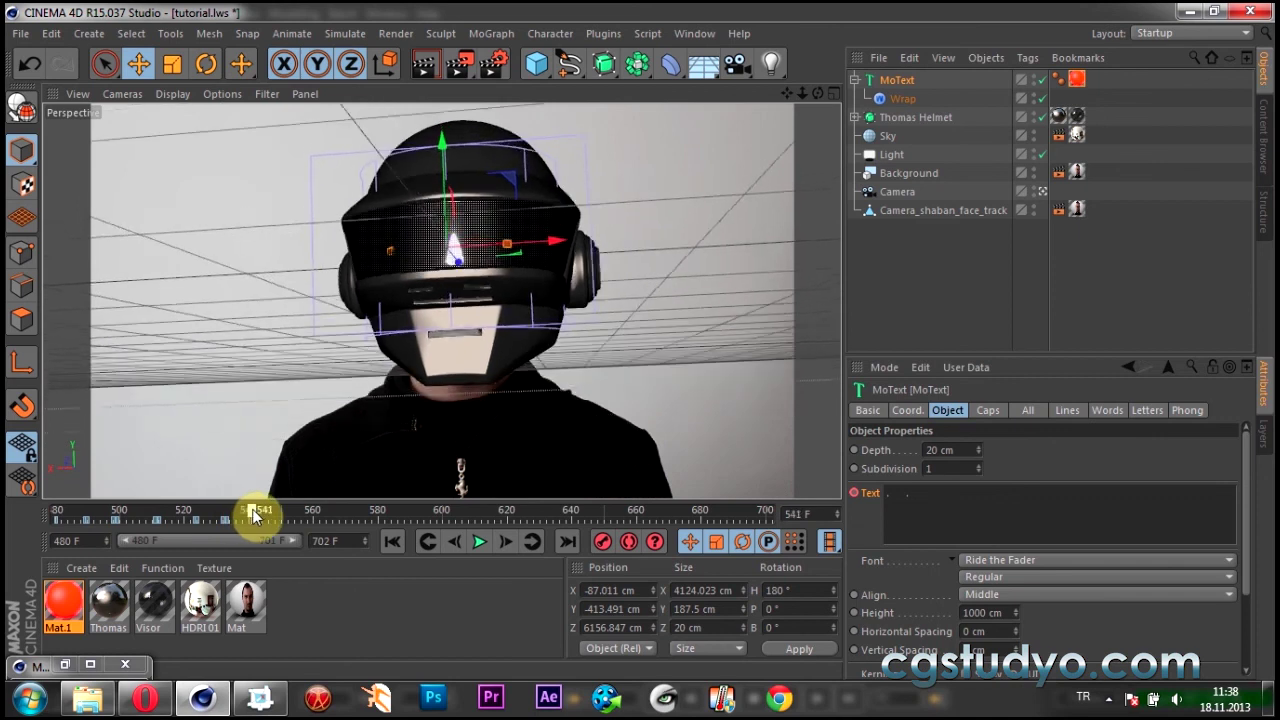
{"action": "right_click", "coordinate": [890, 492]}
{"action": "left_click", "coordinate": [1070, 392]}
{"action": "left_click", "coordinate": [505, 541]}
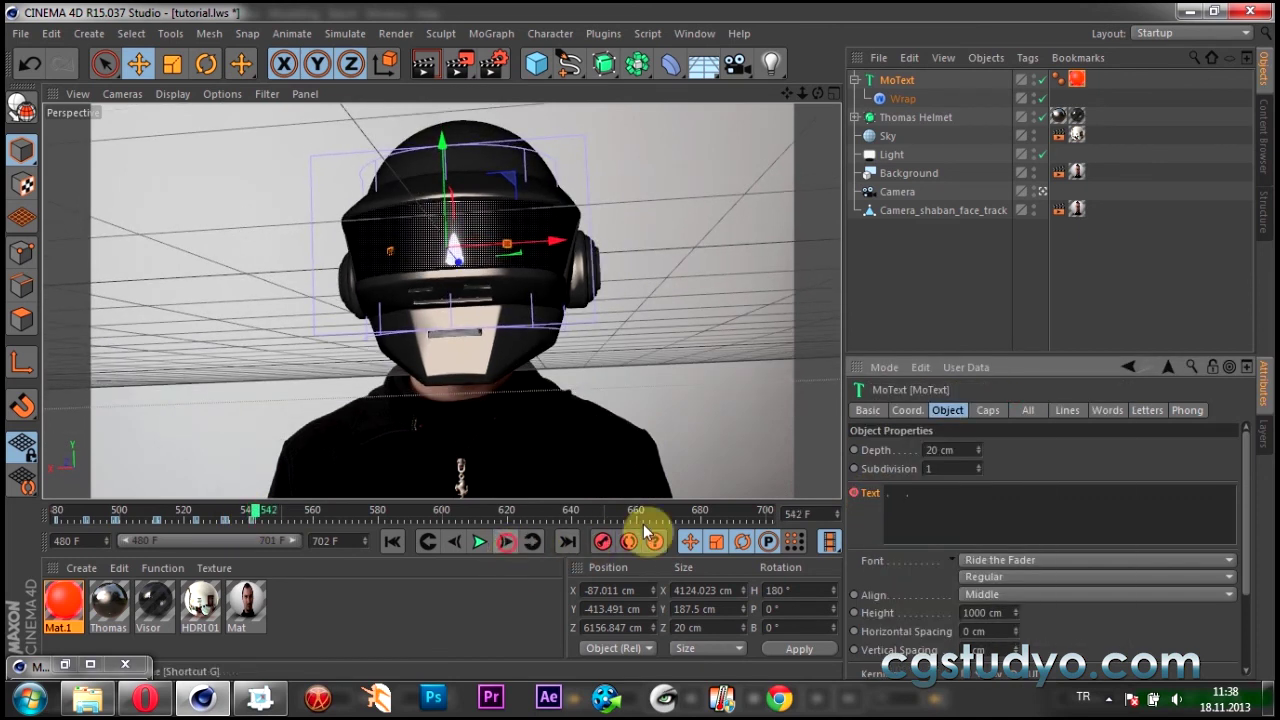
{"action": "left_click", "coordinate": [893, 493]}
{"action": "type", "text": "O    O"}
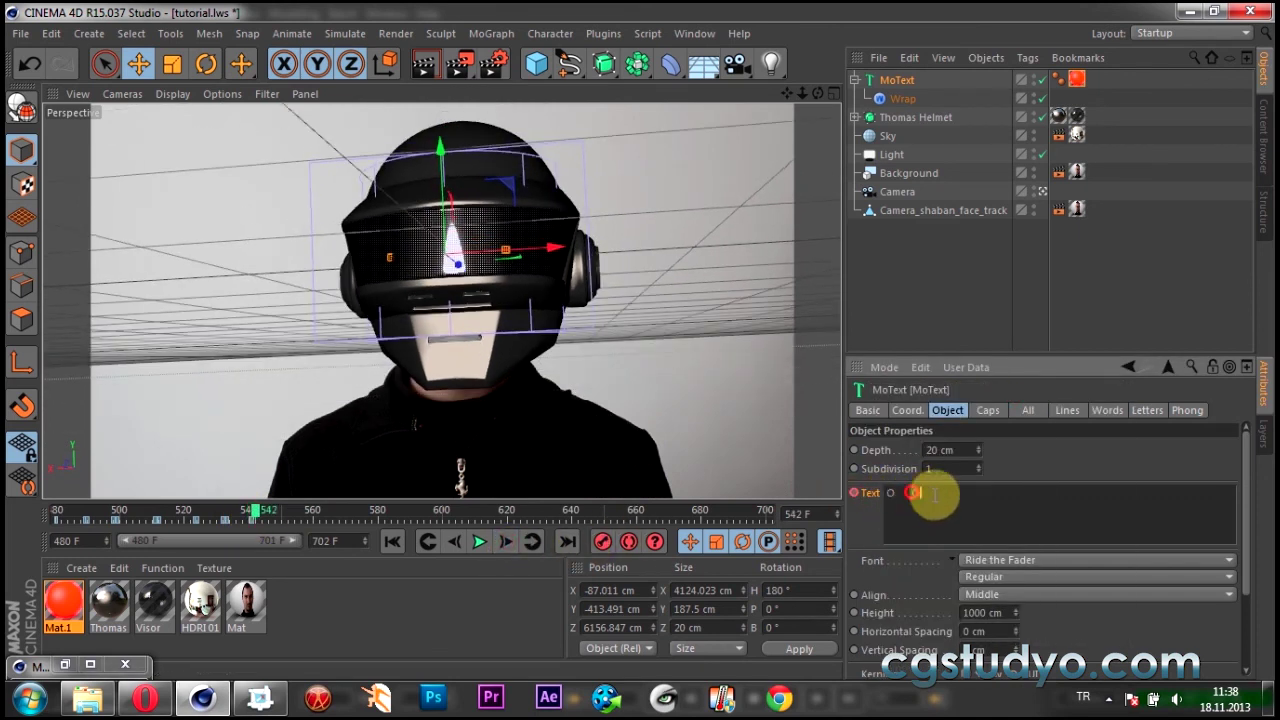
{"action": "right_click", "coordinate": [869, 494]}
{"action": "left_click", "coordinate": [993, 390]}
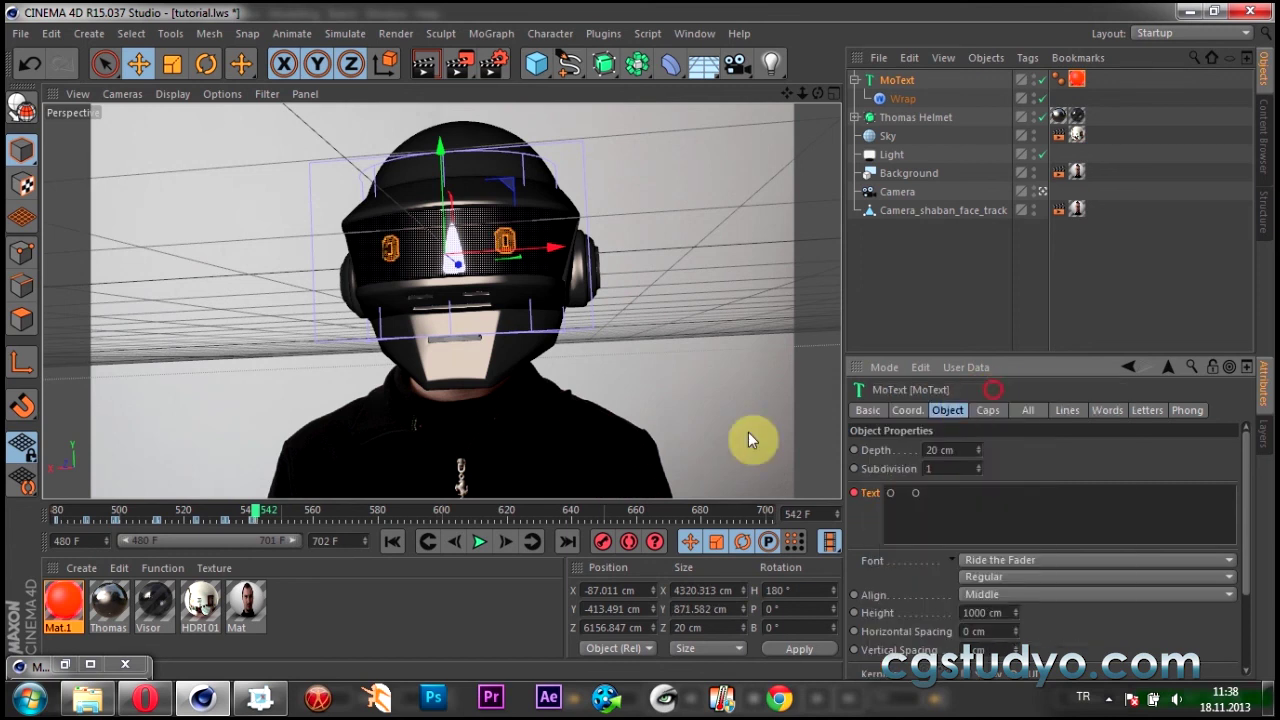
{"action": "mouse_move", "coordinate": [252, 517]}
{"action": "left_mouse_down"}
{"action": "mouse_move", "coordinate": [95, 518]}
{"action": "mouse_move", "coordinate": [268, 522]}
{"action": "mouse_move", "coordinate": [105, 535]}
{"action": "mouse_move", "coordinate": [218, 557]}
{"action": "mouse_move", "coordinate": [137, 547]}
{"action": "mouse_move", "coordinate": [233, 552]}
{"action": "mouse_move", "coordinate": [44, 553]}
{"action": "left_mouse_up"}
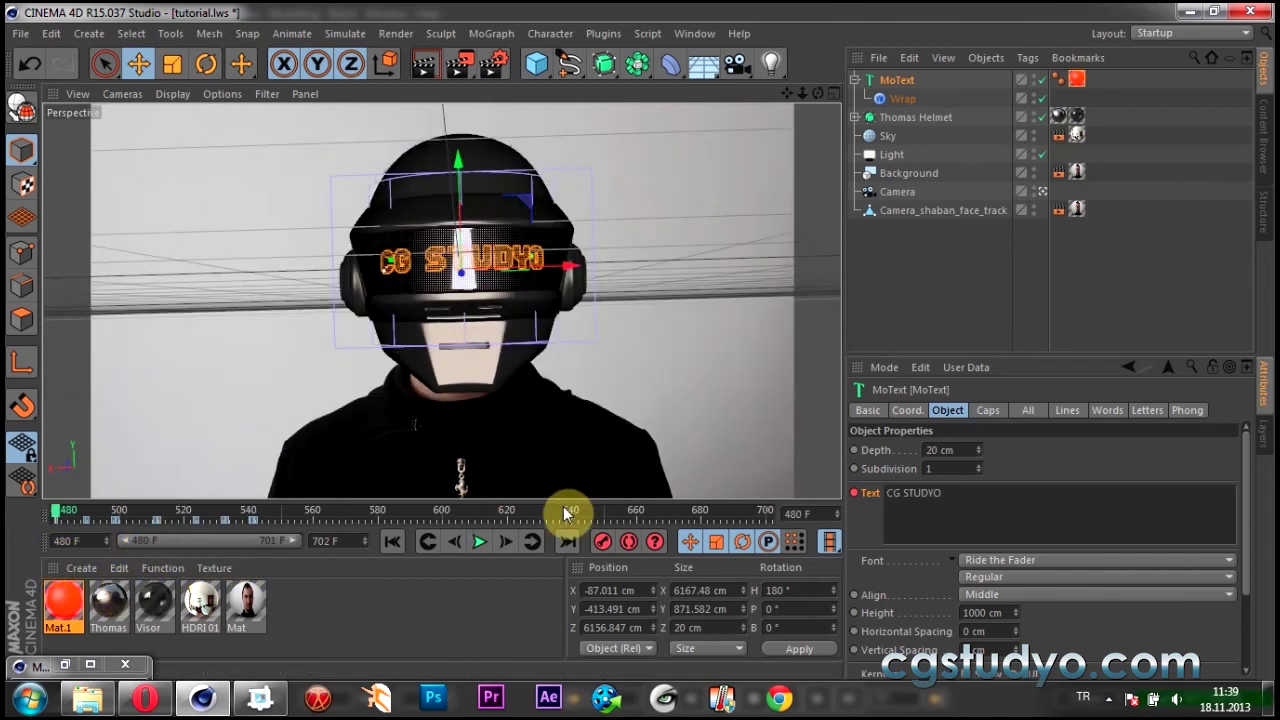